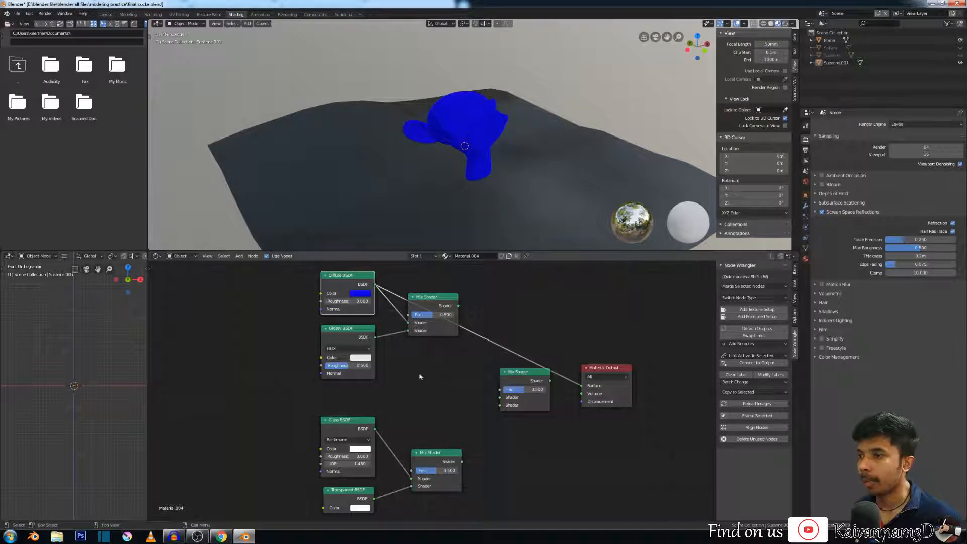
Step: Move the upper Mix Shader node down so it sits level with the Glossy BSDF node
{"action": "scroll", "coordinate": [470, 125], "scroll_direction": "up", "scroll_amount": 4}
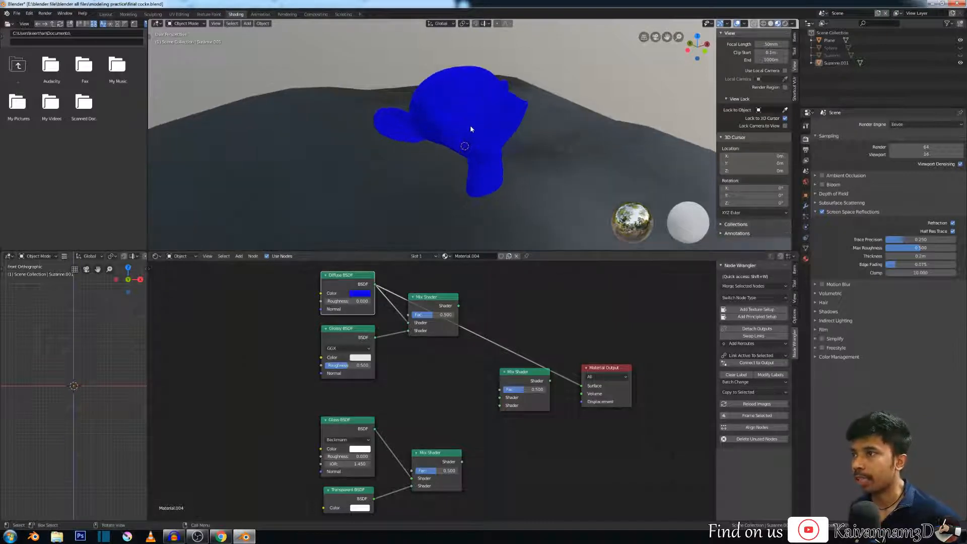
{"action": "scroll", "coordinate": [473, 126], "scroll_direction": "down", "scroll_amount": 3}
{"action": "scroll", "coordinate": [486, 319], "scroll_direction": "down", "scroll_amount": 1}
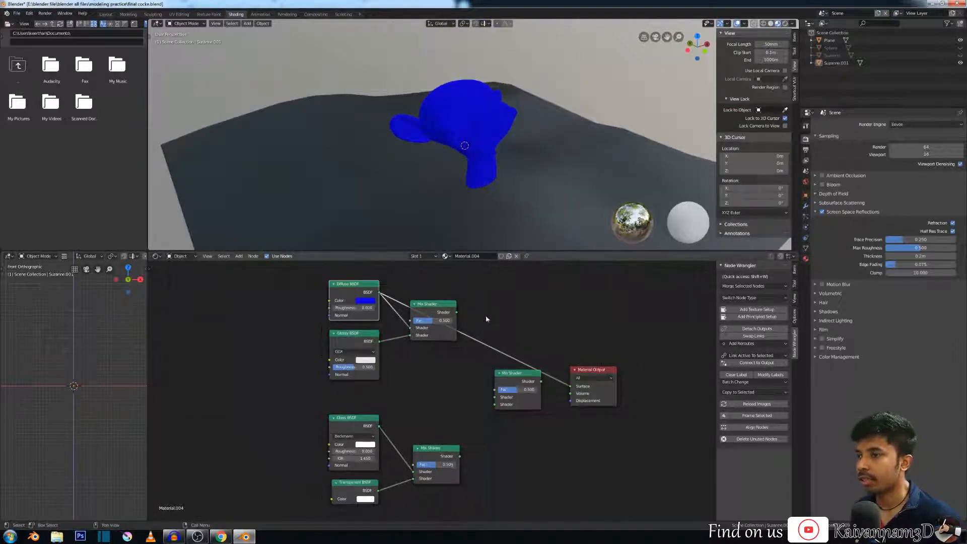
{"action": "left_click_drag", "start_coordinate": [439, 304], "coordinate": [441, 339]}
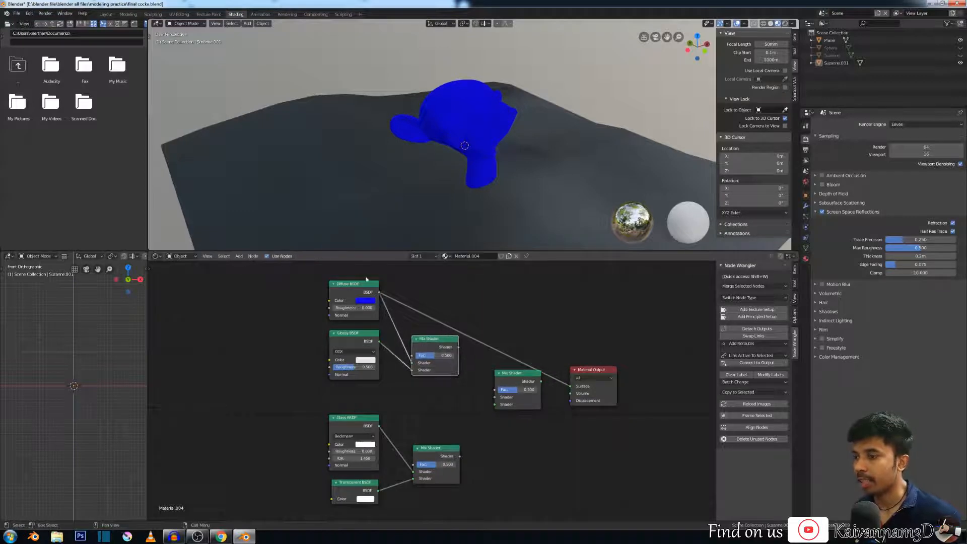
Step: Connect the Glossy BSDF and after it the Glass BSDF directly to the Material Output's Surface to compare them on the monkey
{"action": "scroll", "coordinate": [269, 314], "scroll_direction": "down", "scroll_amount": 4}
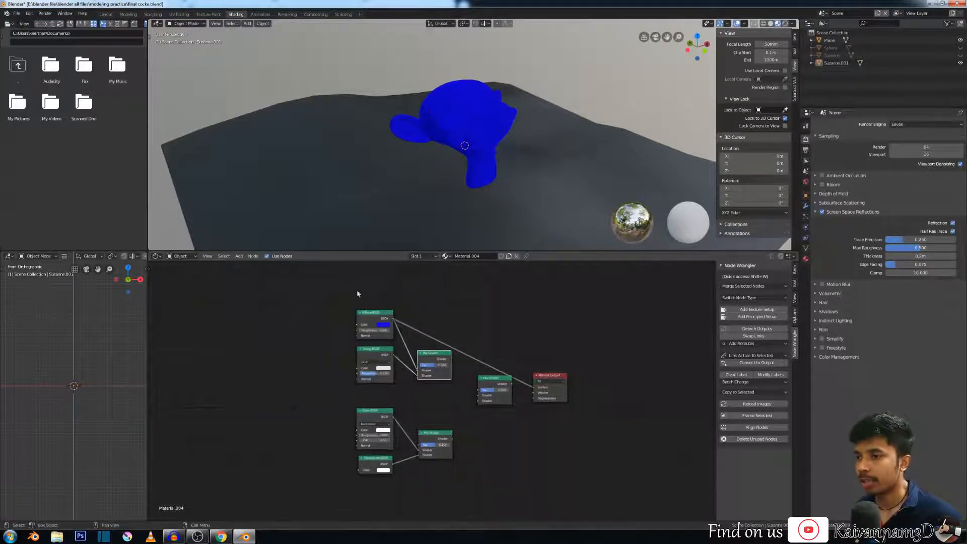
{"action": "scroll", "coordinate": [364, 300], "scroll_direction": "up", "scroll_amount": 4}
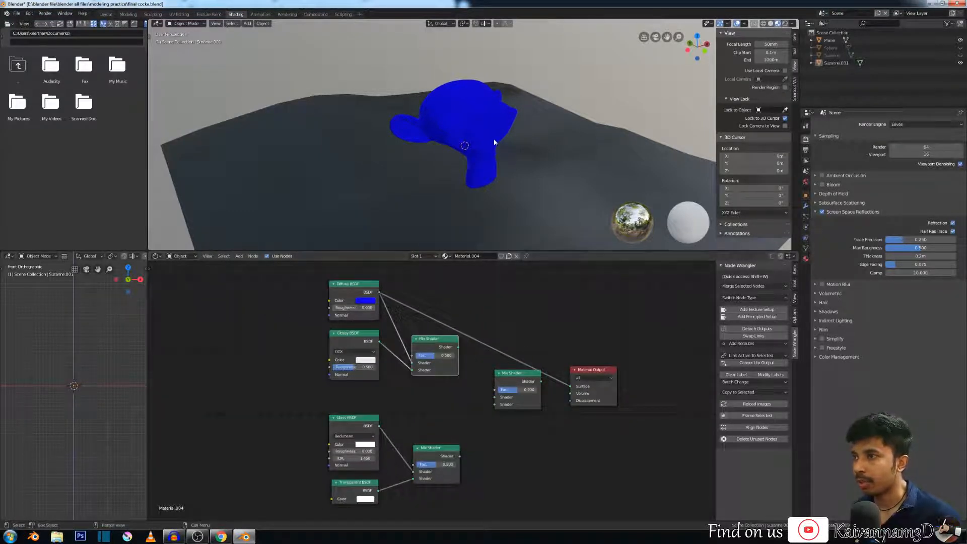
{"action": "left_click_drag", "start_coordinate": [379, 341], "coordinate": [521, 374]}
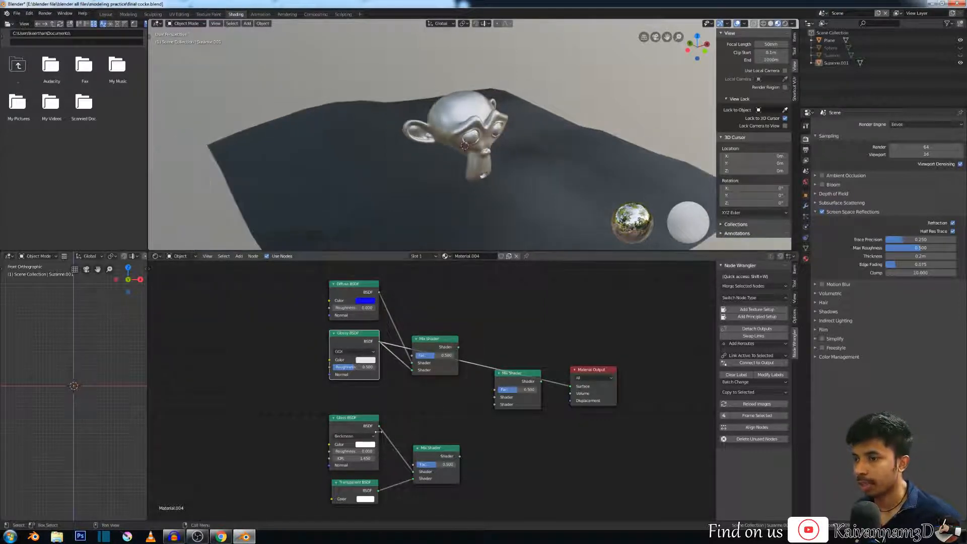
{"action": "left_click_drag", "start_coordinate": [379, 426], "coordinate": [570, 386]}
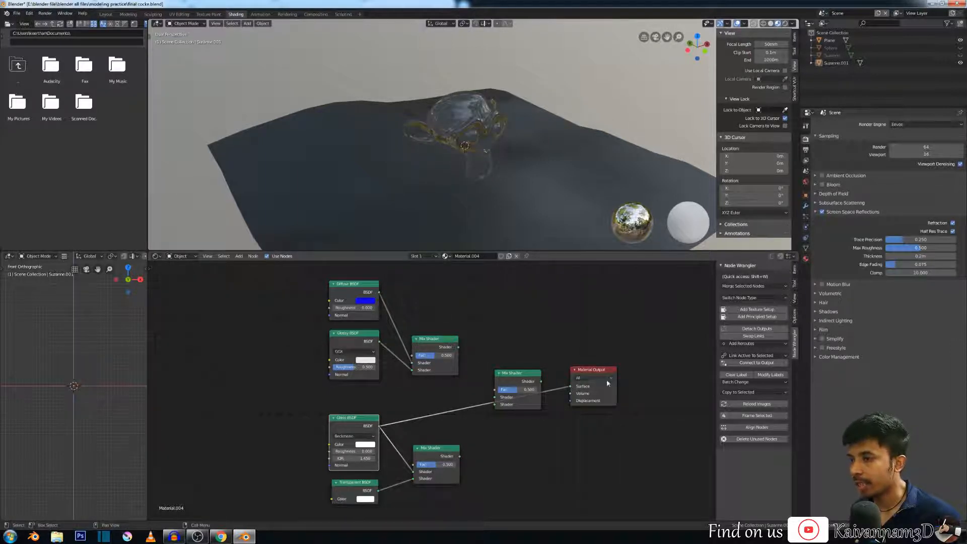
Step: Delete all the shader and mix nodes from Material.004, keeping only the Material Output node
{"action": "scroll", "coordinate": [365, 330], "scroll_direction": "down", "scroll_amount": 1}
{"action": "scroll", "coordinate": [364, 330], "scroll_direction": "down", "scroll_amount": 2}
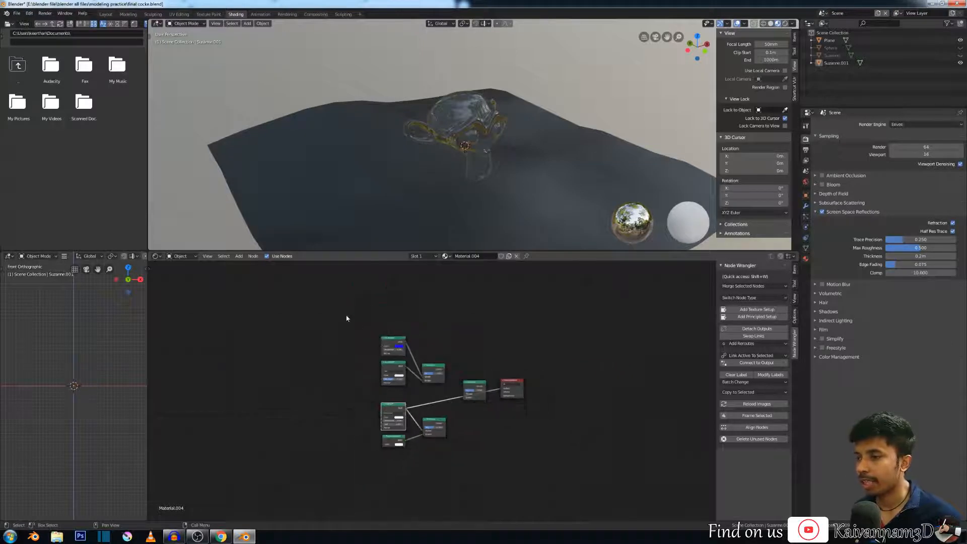
{"action": "left_click_drag", "start_coordinate": [327, 297], "coordinate": [471, 492]}
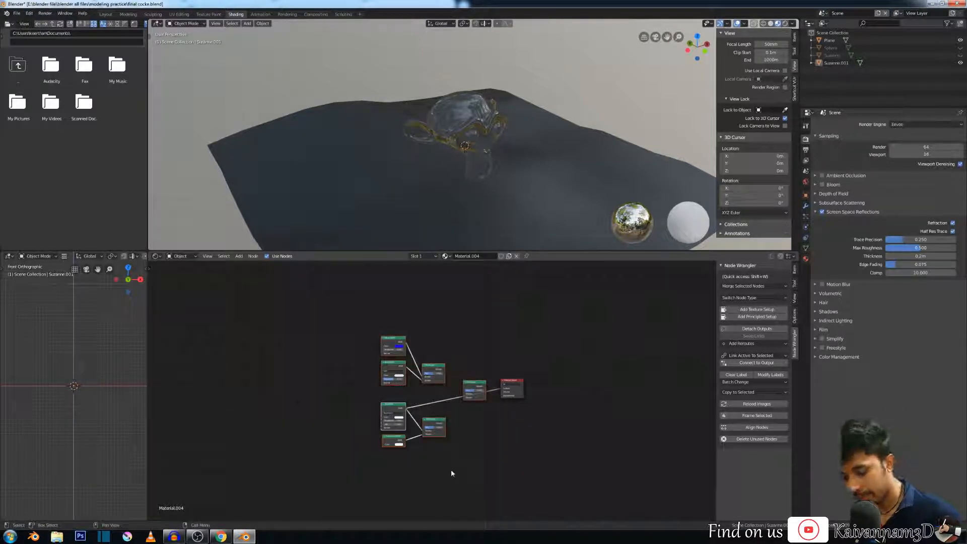
{"action": "key", "text": "Delete"}
{"action": "scroll", "coordinate": [471, 393], "scroll_direction": "up", "scroll_amount": 1}
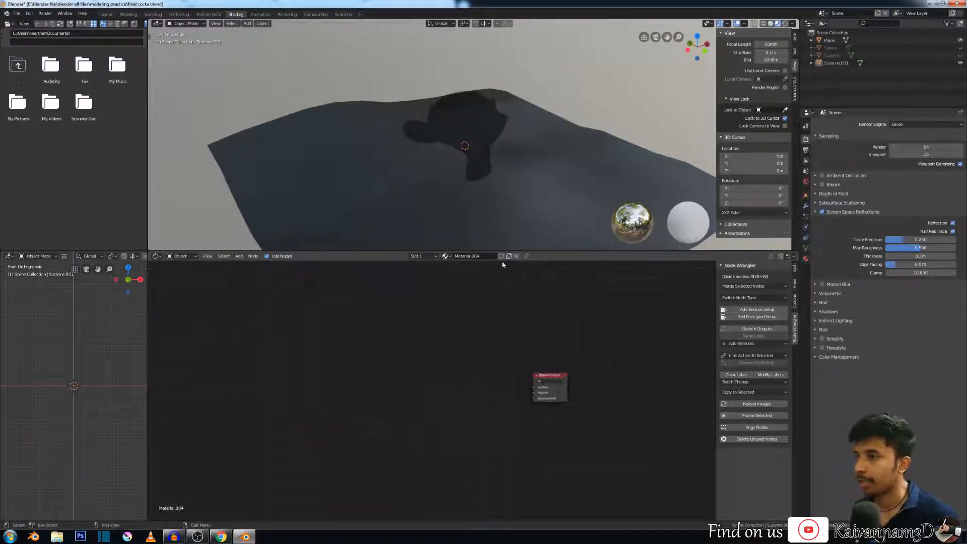
Step: Remove the material slot from the monkey object Suzanne.001
{"action": "left_click", "coordinate": [806, 258]}
{"action": "left_click", "coordinate": [960, 132]}
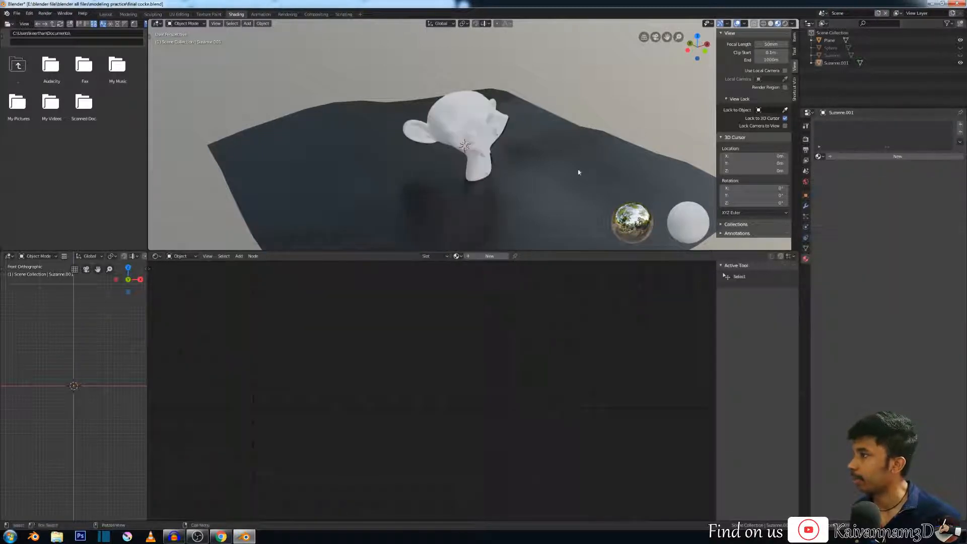
{"action": "scroll", "coordinate": [483, 147], "scroll_direction": "down", "scroll_amount": 2}
{"action": "scroll", "coordinate": [445, 149], "scroll_direction": "up", "scroll_amount": 5}
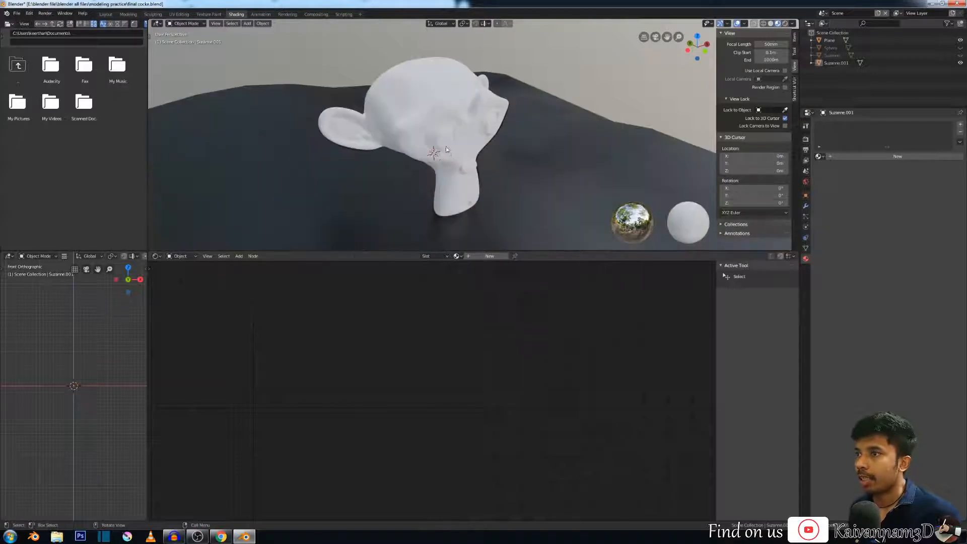
{"action": "scroll", "coordinate": [433, 146], "scroll_direction": "down", "scroll_amount": 1}
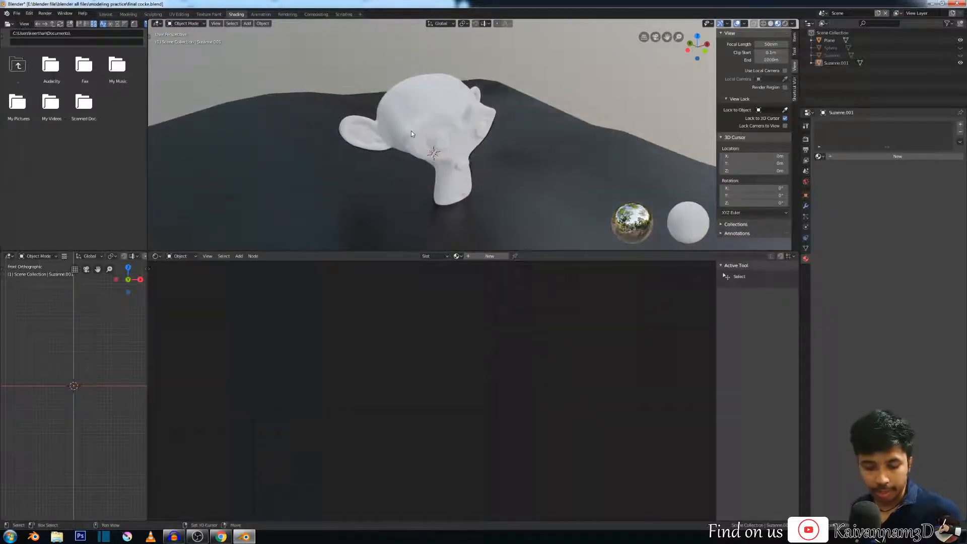
{"action": "key", "text": "shift+a"}
{"action": "mouse_move", "coordinate": [400, 136]}
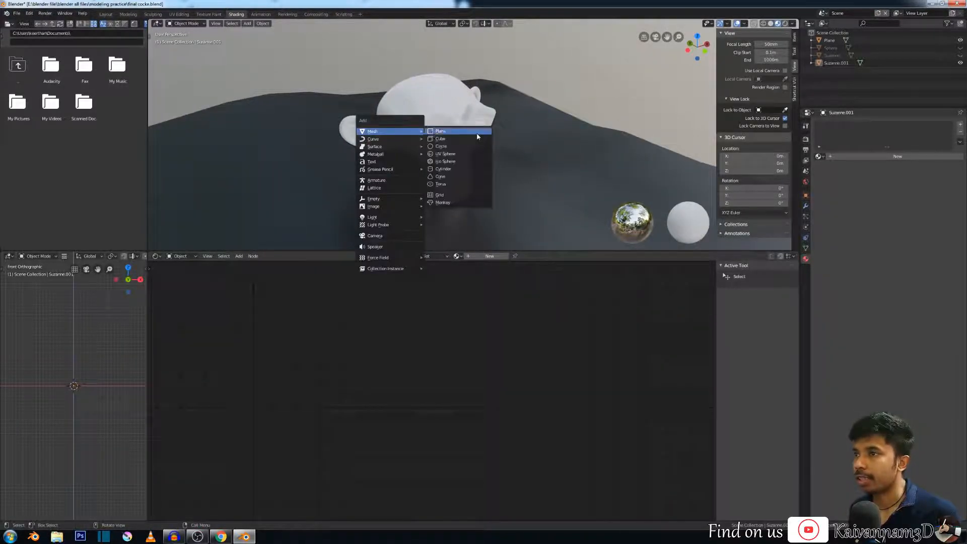
{"action": "middle_click_drag", "start_coordinate": [546, 119], "coordinate": [418, 134]}
{"action": "scroll", "coordinate": [457, 125], "scroll_direction": "down", "scroll_amount": 3}
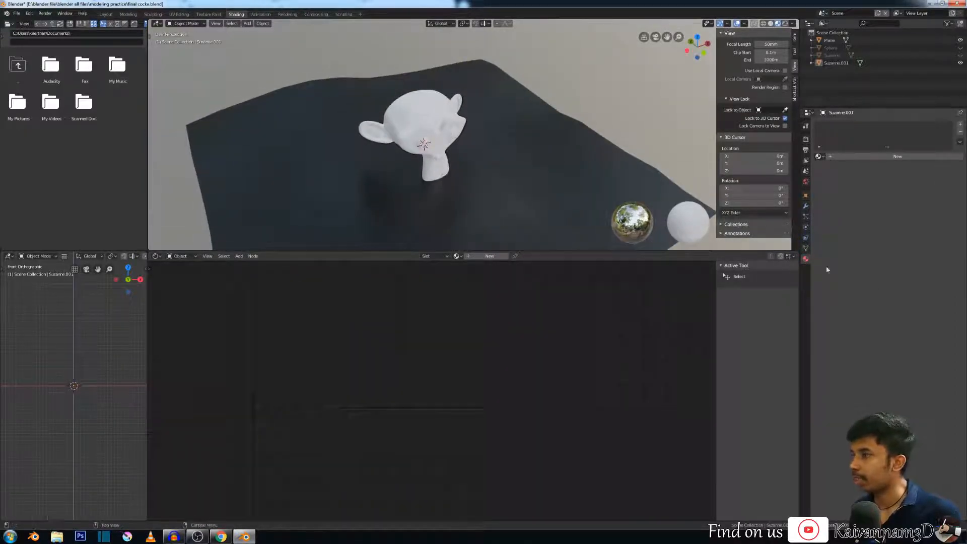
Step: Create a new material for the monkey and set its Material Output target to Eevee
{"action": "left_click", "coordinate": [481, 256]}
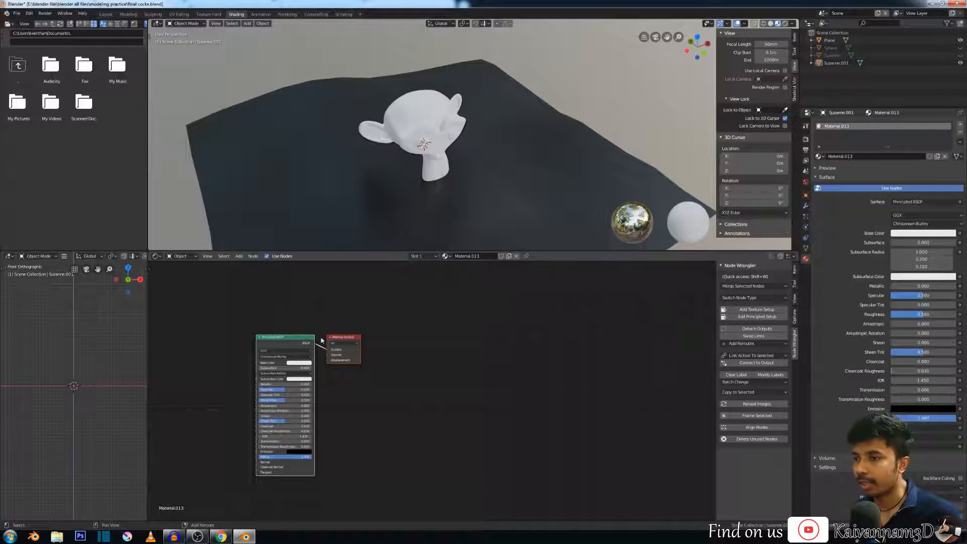
{"action": "key", "text": "Home"}
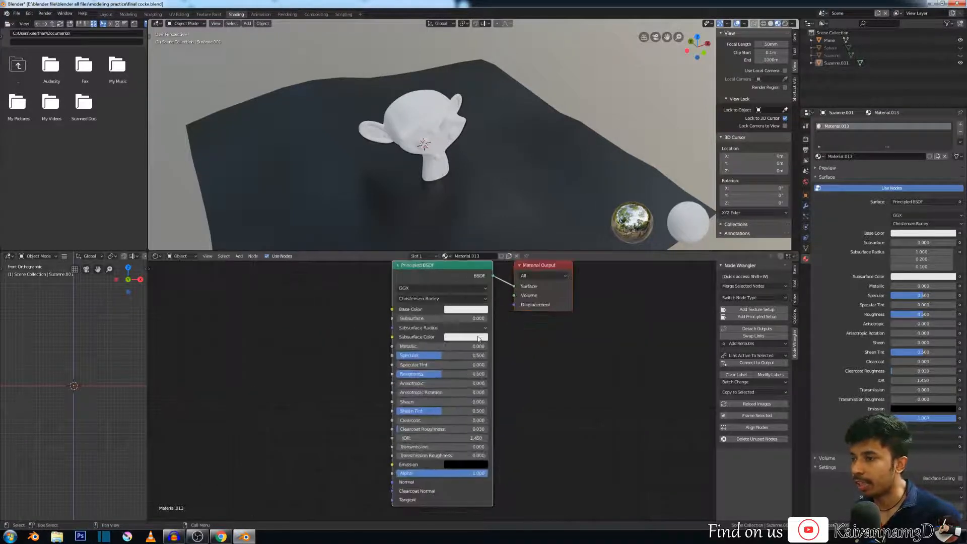
{"action": "key", "text": "ctrl+space"}
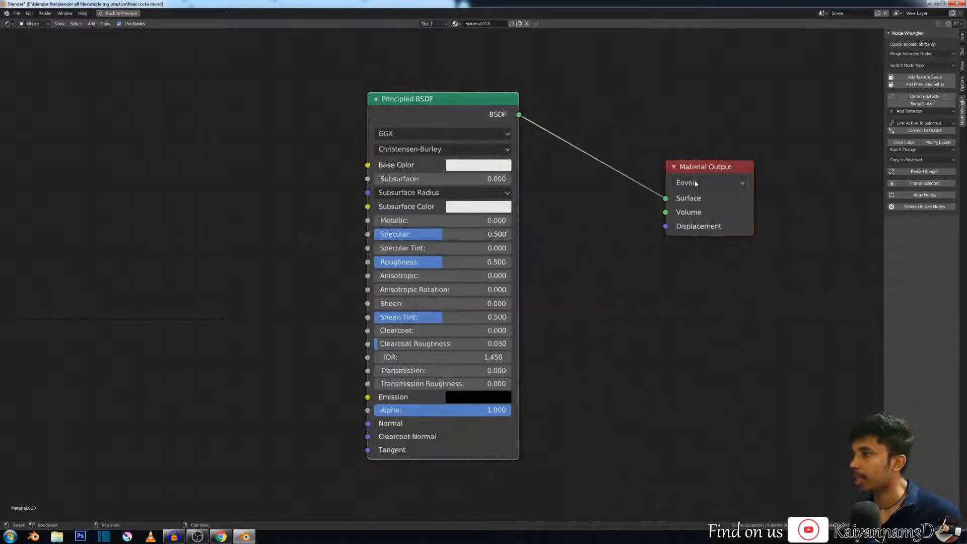
{"action": "left_click", "coordinate": [718, 182]}
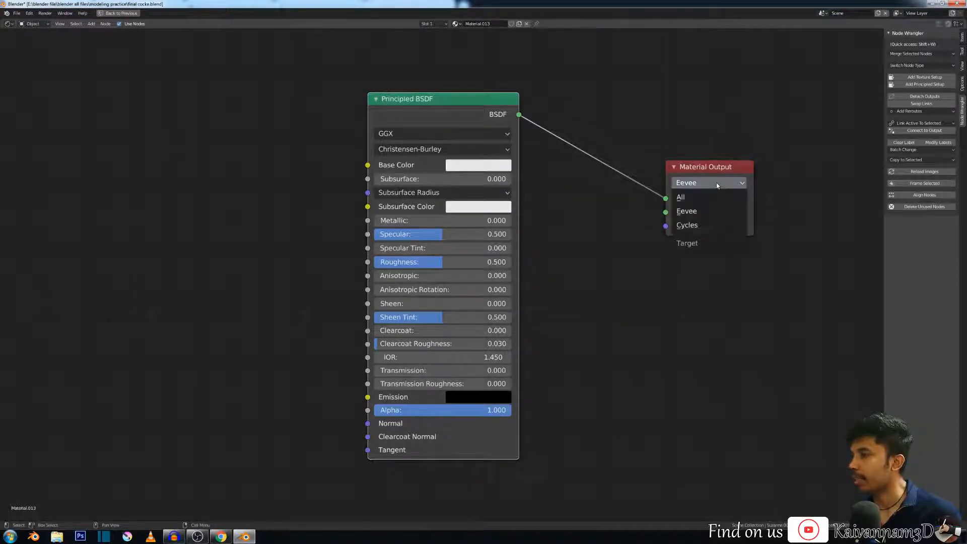
{"action": "left_click", "coordinate": [717, 182]}
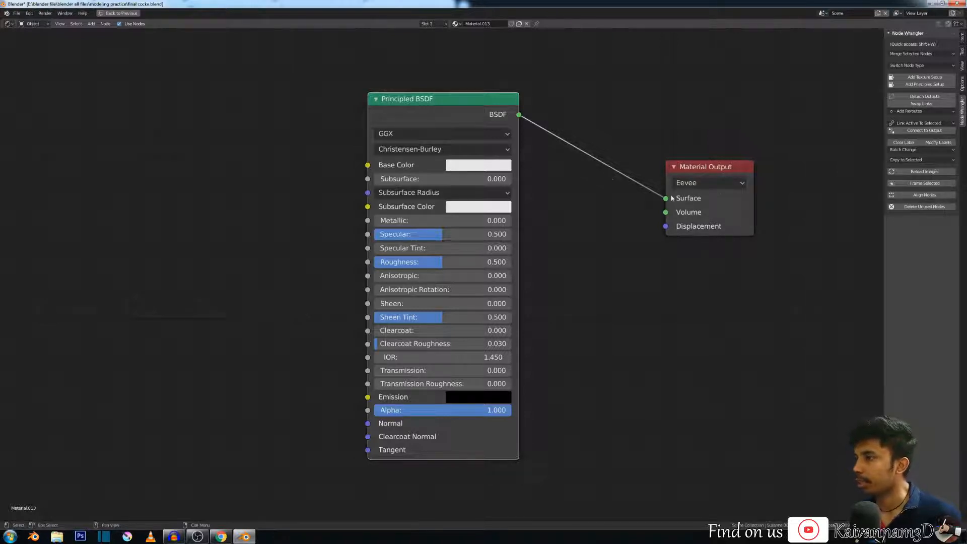
Step: Reposition the Principled BSDF node farther away from the Material Output node
{"action": "left_click_drag", "start_coordinate": [458, 102], "coordinate": [412, 77]}
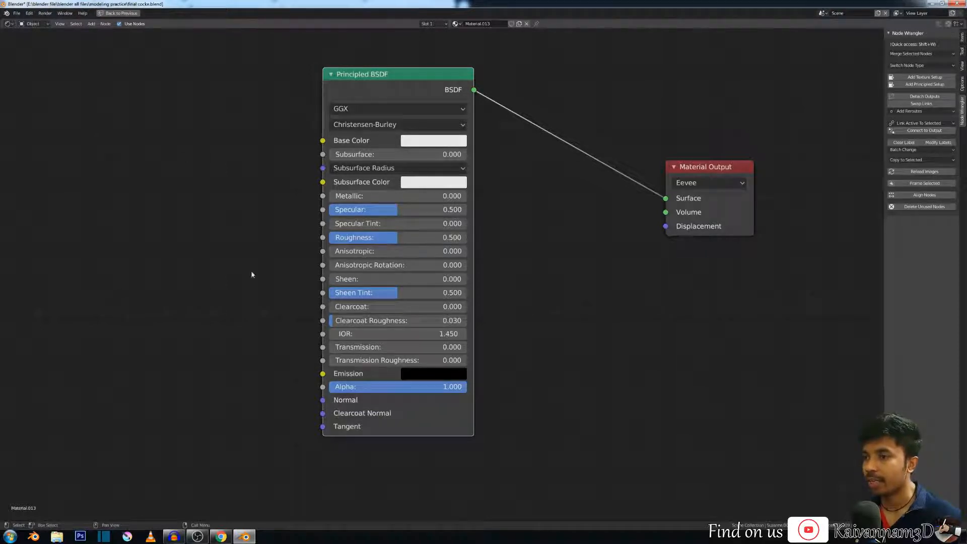
{"action": "left_click_drag", "start_coordinate": [443, 77], "coordinate": [446, 80]}
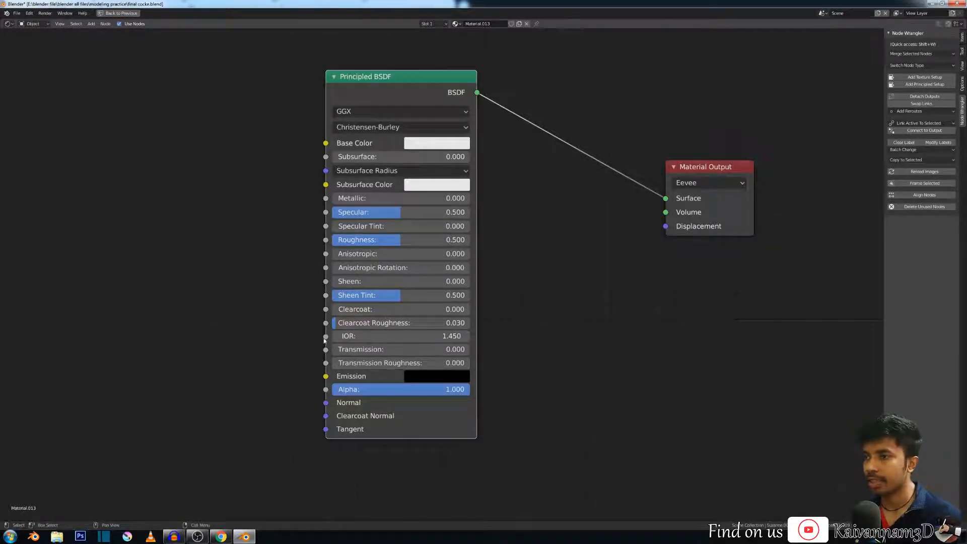
{"action": "left_click_drag", "start_coordinate": [388, 82], "coordinate": [378, 81]}
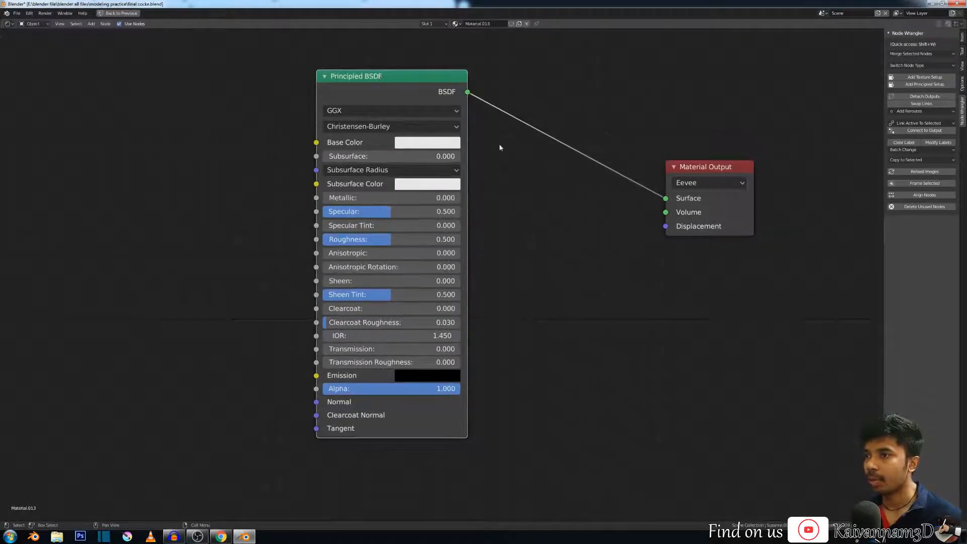
{"action": "left_click_drag", "start_coordinate": [401, 81], "coordinate": [424, 82]}
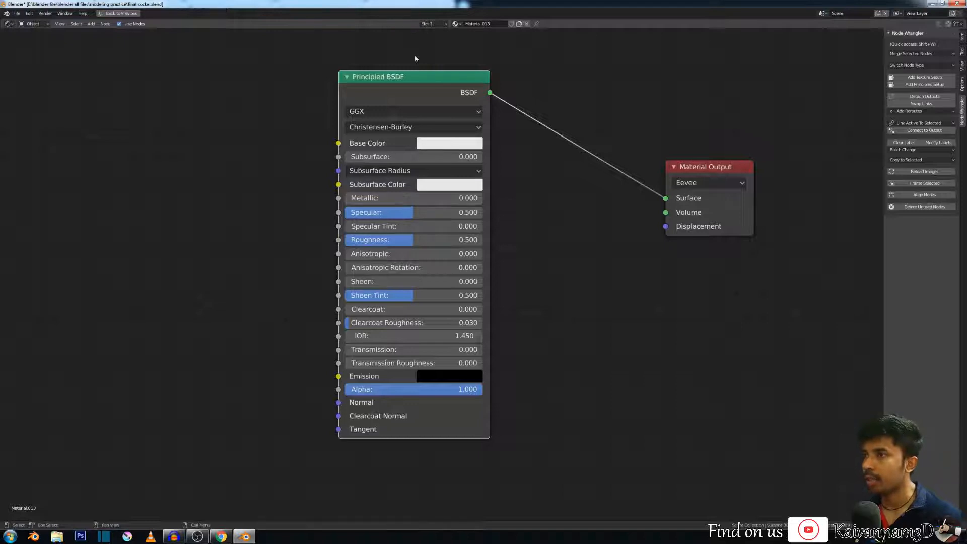
{"action": "left_click_drag", "start_coordinate": [416, 76], "coordinate": [407, 87]}
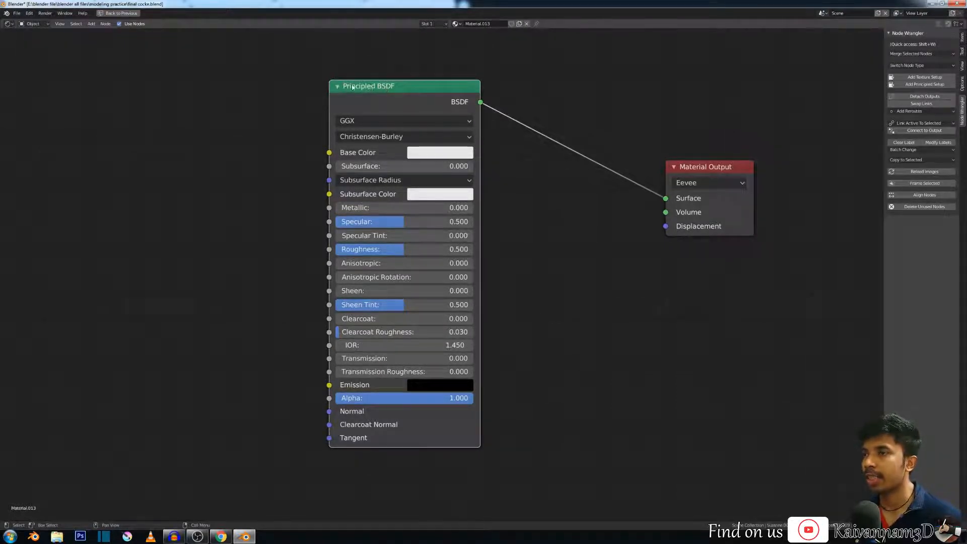
{"action": "left_click_drag", "start_coordinate": [383, 88], "coordinate": [377, 101]}
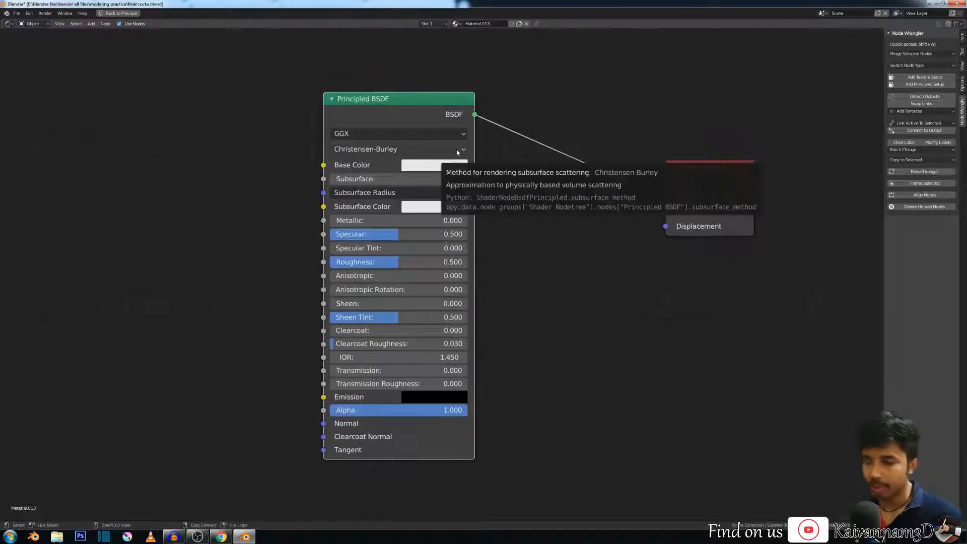
Step: Set the Principled BSDF's Base Color to a light yellow-green
{"action": "key", "text": "ctrl+space"}
{"action": "left_click_drag", "start_coordinate": [418, 297], "coordinate": [399, 288]}
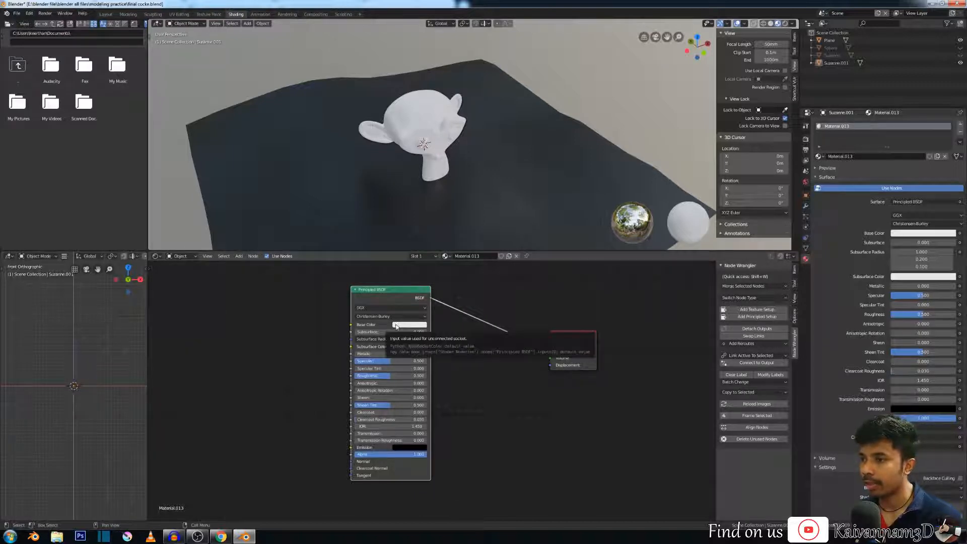
{"action": "left_click", "coordinate": [396, 324]}
{"action": "left_click", "coordinate": [429, 265]}
{"action": "left_click_drag", "start_coordinate": [430, 265], "coordinate": [408, 256]}
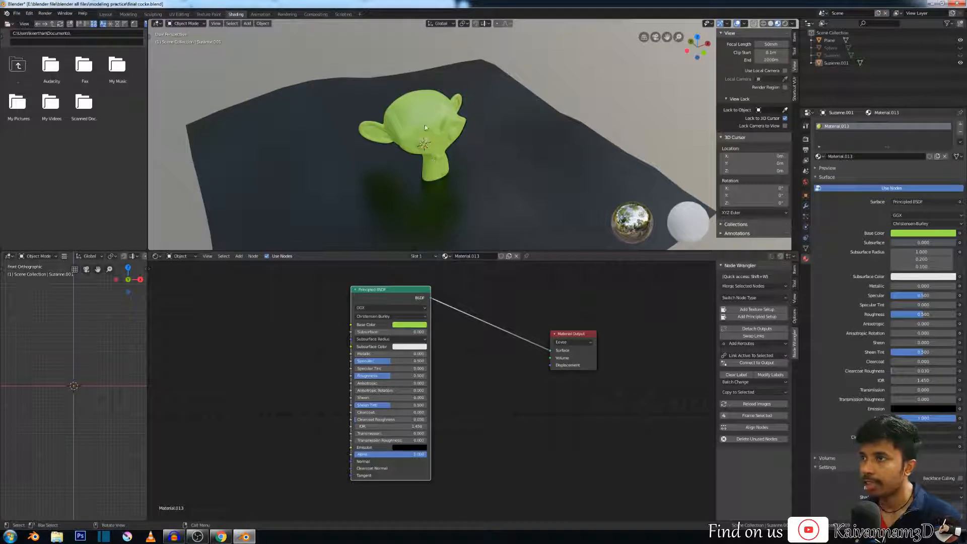
Step: Set the Principled BSDF's Subsurface Color to a pale pink
{"action": "scroll", "coordinate": [418, 124], "scroll_direction": "up", "scroll_amount": 3}
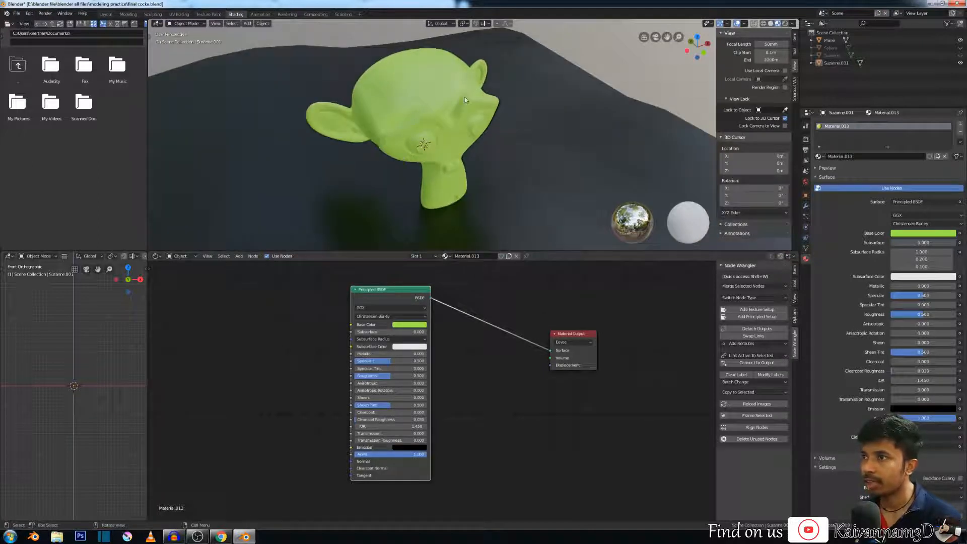
{"action": "left_click", "coordinate": [418, 347]}
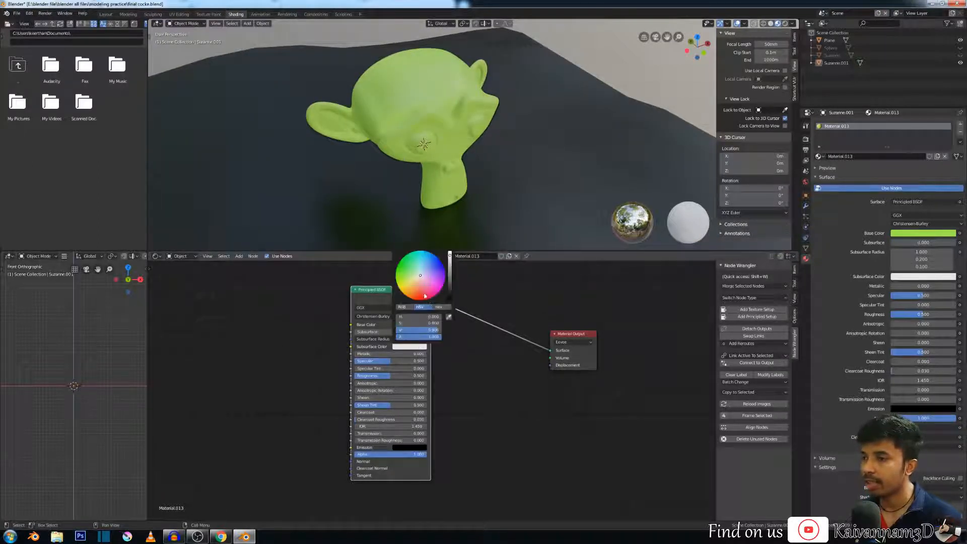
{"action": "left_click", "coordinate": [427, 298]}
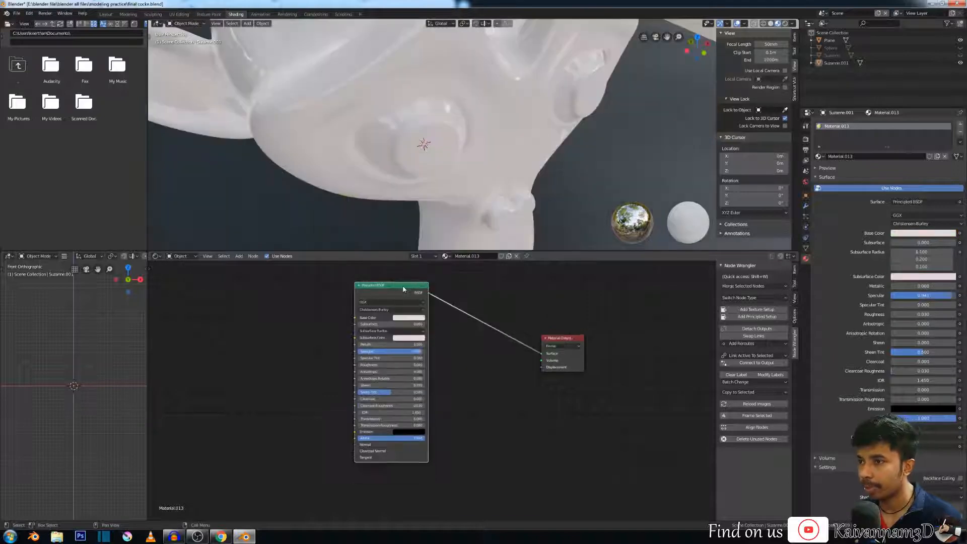
Step: Replace the edited Principled BSDF node with a fresh one and connect its BSDF output to the Material Output's Surface
{"action": "key", "text": "x"}
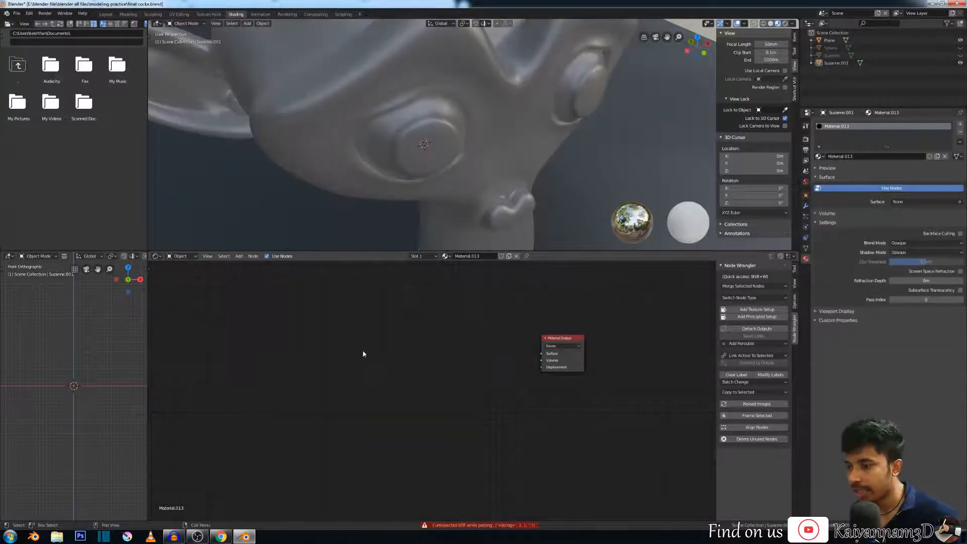
{"action": "key", "text": "shift+a"}
{"action": "mouse_move", "coordinate": [366, 352]}
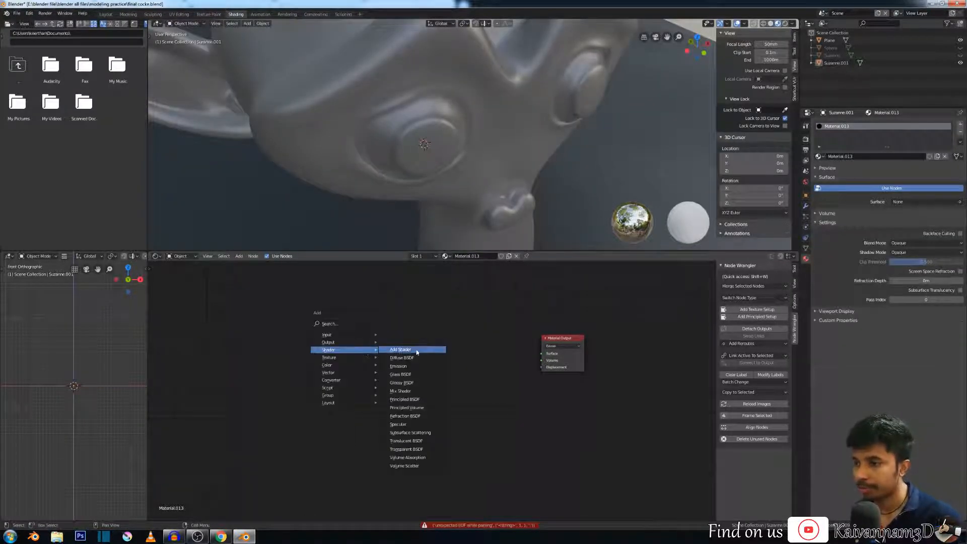
{"action": "left_click", "coordinate": [403, 399]}
{"action": "left_click", "coordinate": [377, 376]}
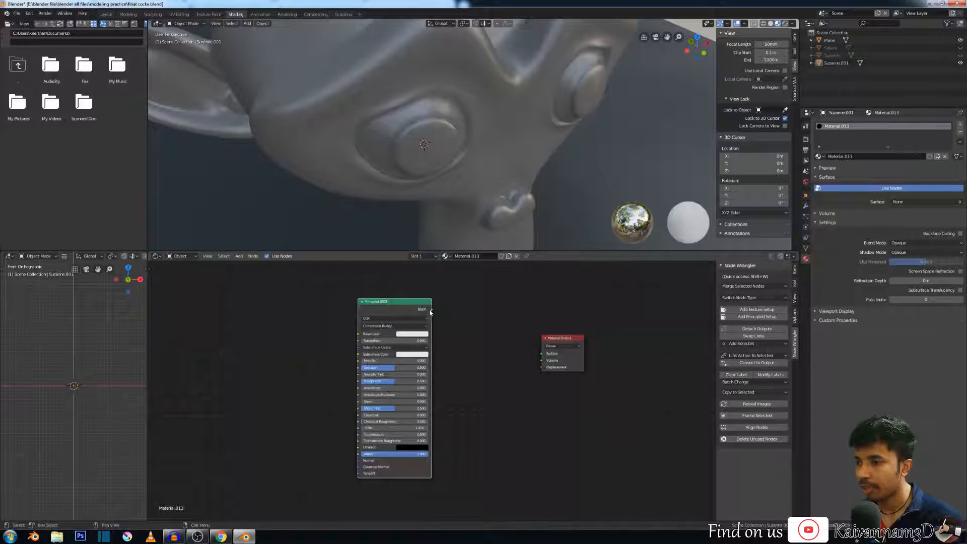
{"action": "left_click_drag", "start_coordinate": [432, 309], "coordinate": [542, 357]}
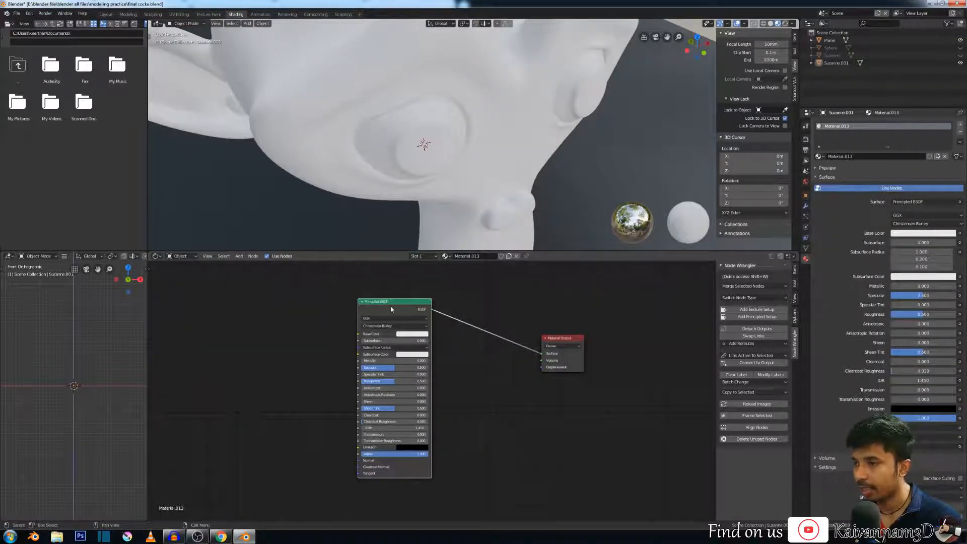
Step: Try the Principled BSDF with Specular at 1.000 and an adjusted Roughness, and undo both changes
{"action": "left_click_drag", "start_coordinate": [402, 304], "coordinate": [417, 295]}
{"action": "scroll", "coordinate": [456, 397], "scroll_direction": "up", "scroll_amount": 4}
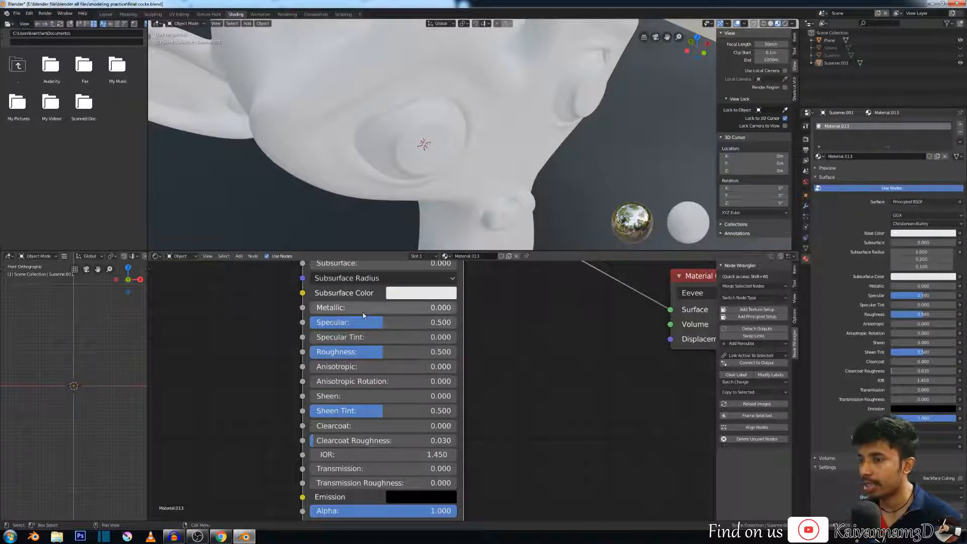
{"action": "scroll", "coordinate": [432, 388], "scroll_direction": "down", "scroll_amount": 1}
{"action": "scroll", "coordinate": [434, 177], "scroll_direction": "down", "scroll_amount": 3}
{"action": "scroll", "coordinate": [434, 179], "scroll_direction": "up", "scroll_amount": 5}
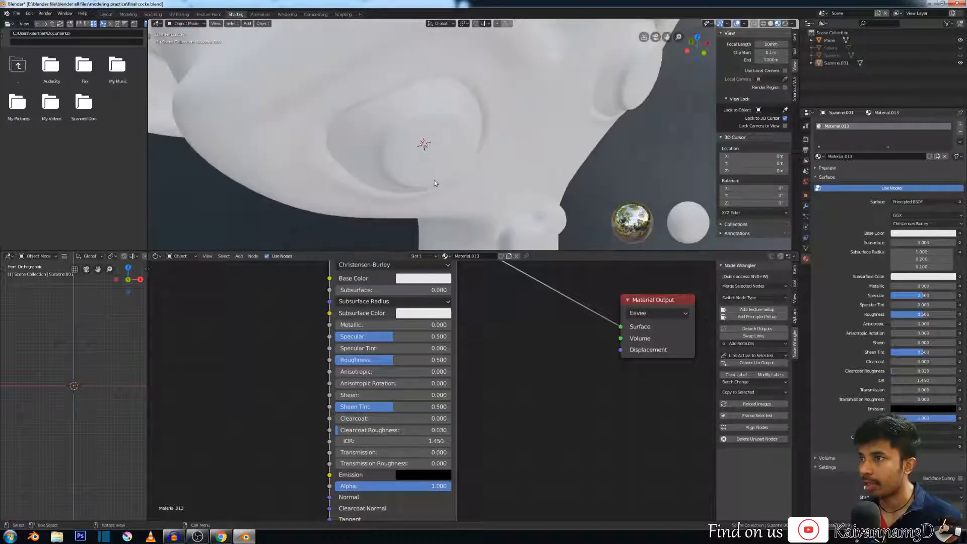
{"action": "scroll", "coordinate": [451, 165], "scroll_direction": "down", "scroll_amount": 2}
{"action": "left_click_drag", "start_coordinate": [393, 337], "coordinate": [450, 337]}
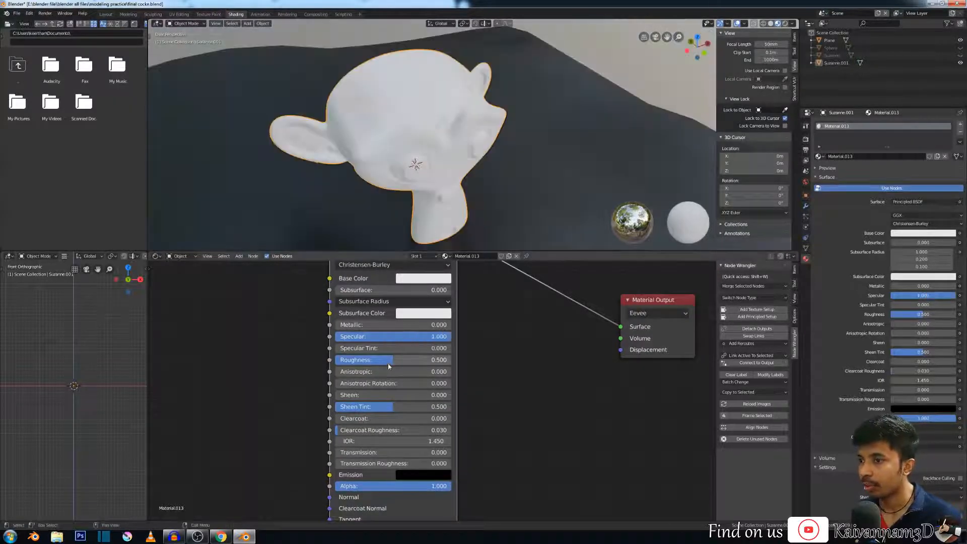
{"action": "left_click_drag", "start_coordinate": [393, 359], "coordinate": [338, 336]}
{"action": "key", "text": "ctrl+z"}
{"action": "key", "text": "ctrl+z"}
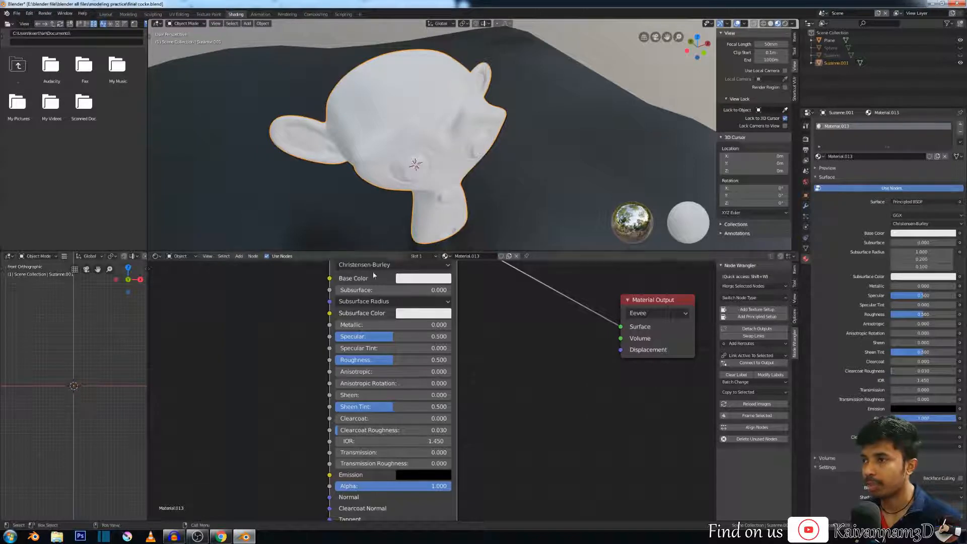
Step: Try the Principled BSDF's Metallic at 1.000 while viewing the monkey from a new angle, and undo the change
{"action": "scroll", "coordinate": [397, 152], "scroll_direction": "up", "scroll_amount": 2}
{"action": "middle_click_drag", "start_coordinate": [397, 153], "coordinate": [345, 198]}
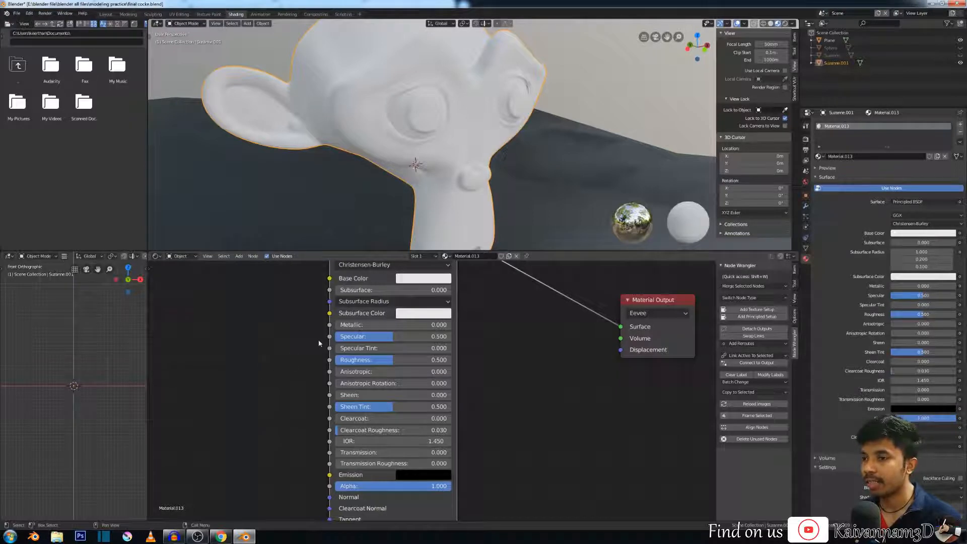
{"action": "scroll", "coordinate": [296, 340], "scroll_direction": "down", "scroll_amount": 2}
{"action": "scroll", "coordinate": [296, 340], "scroll_direction": "up", "scroll_amount": 2}
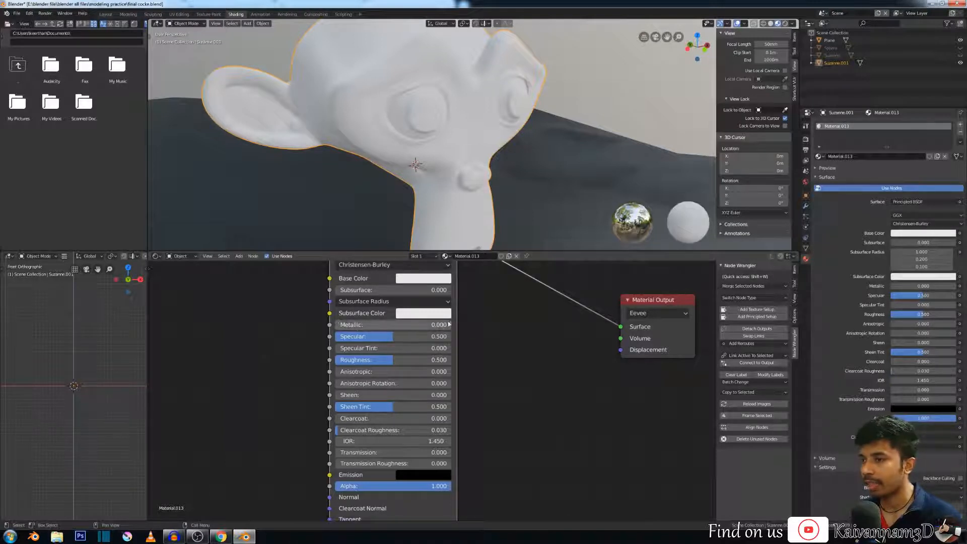
{"action": "scroll", "coordinate": [438, 331], "scroll_direction": "down", "scroll_amount": 1}
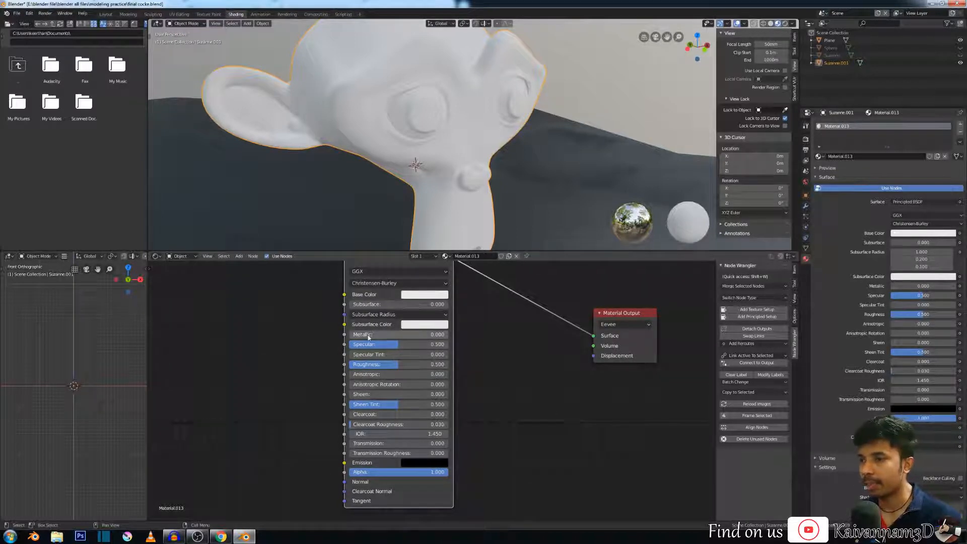
{"action": "left_click_drag", "start_coordinate": [440, 334], "coordinate": [536, 334]}
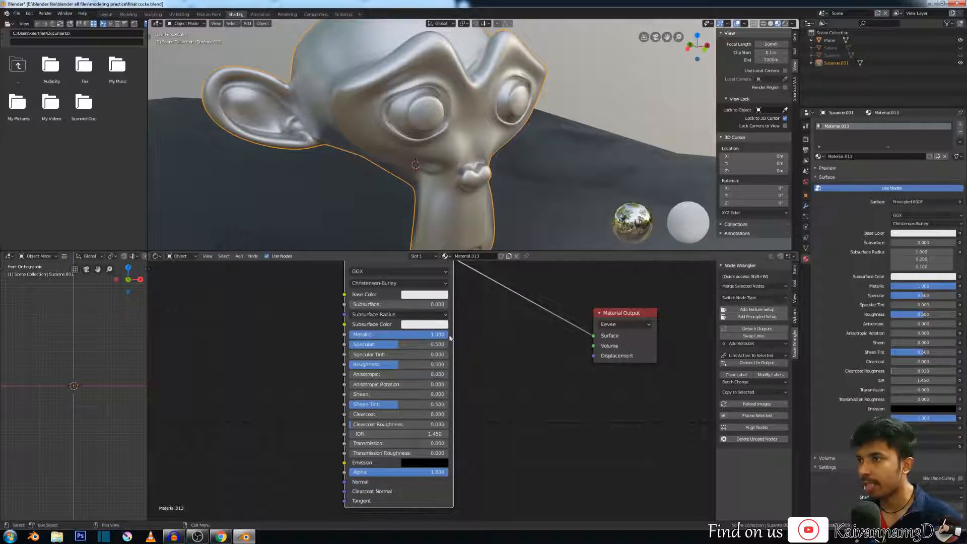
{"action": "scroll", "coordinate": [465, 104], "scroll_direction": "down", "scroll_amount": 3}
{"action": "middle_click_drag", "start_coordinate": [454, 129], "coordinate": [449, 150]}
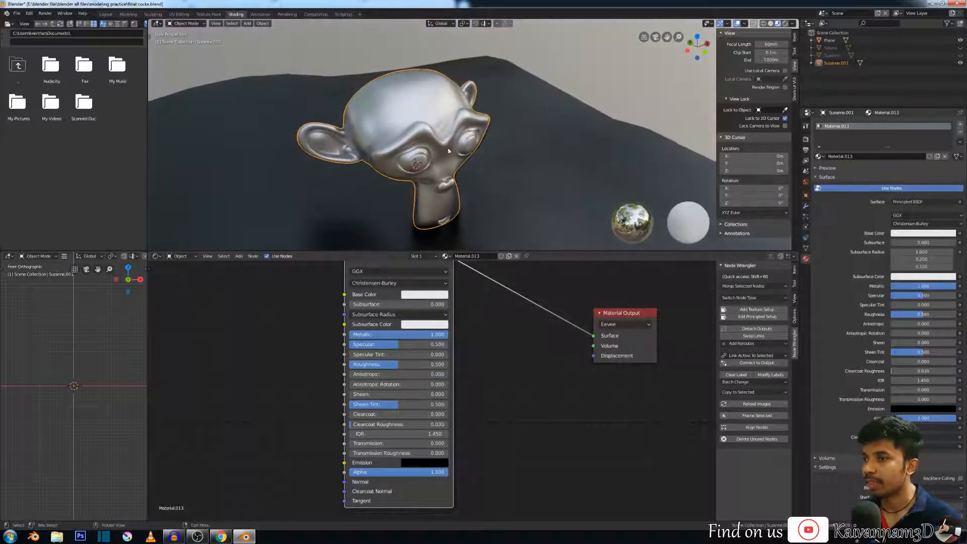
{"action": "key", "text": "ctrl+z"}
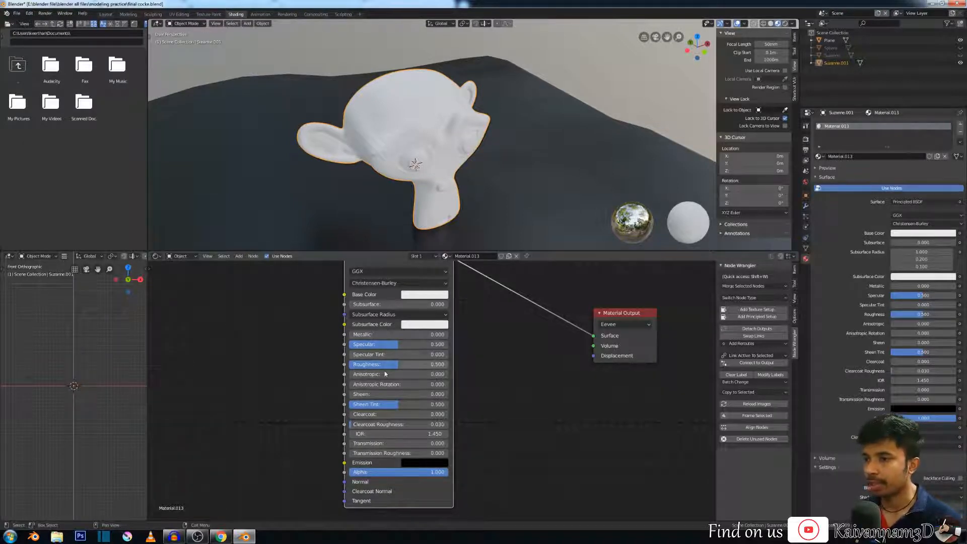
Step: Set Metallic to 1.000 and the Base Color to the silver hex value C0C0C0 shown in the browser's search results
{"action": "left_click_drag", "start_coordinate": [362, 334], "coordinate": [433, 335]}
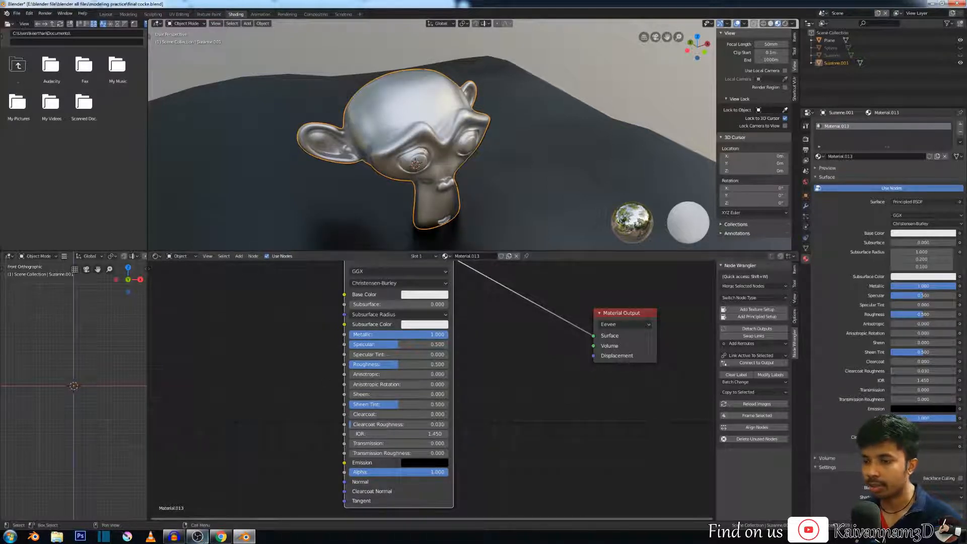
{"action": "left_click", "coordinate": [244, 537]}
{"action": "left_click", "coordinate": [222, 537]}
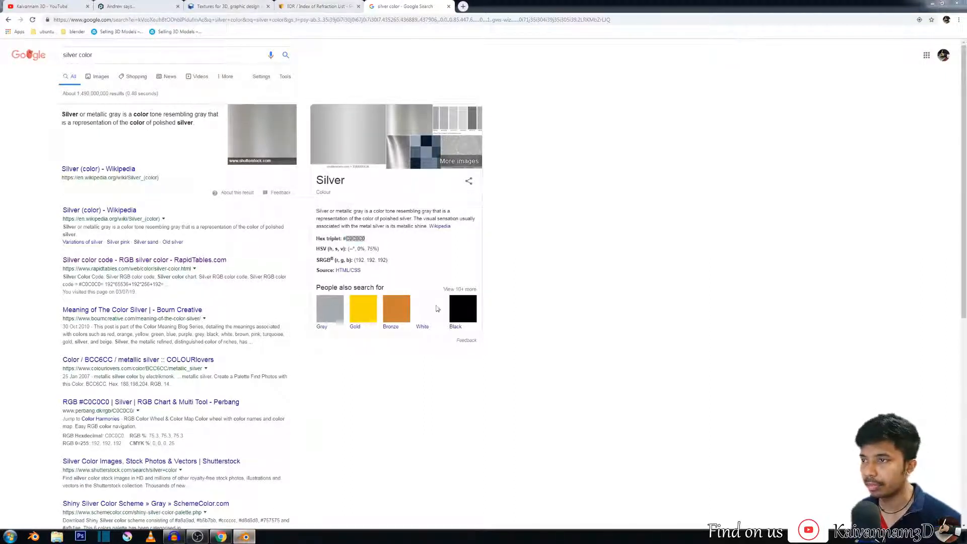
{"action": "left_click", "coordinate": [244, 537]}
{"action": "left_click", "coordinate": [420, 296]}
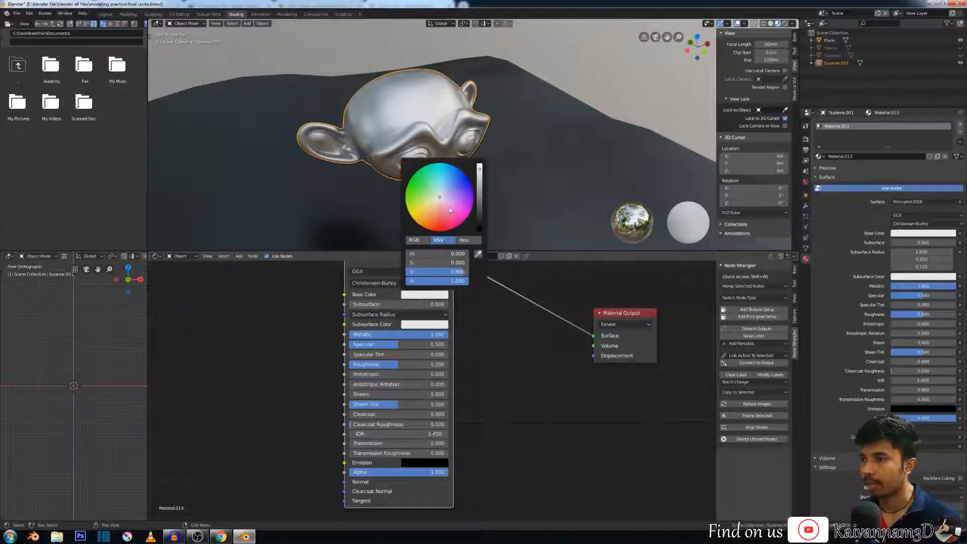
{"action": "left_click", "coordinate": [463, 240]}
{"action": "left_click", "coordinate": [433, 253]}
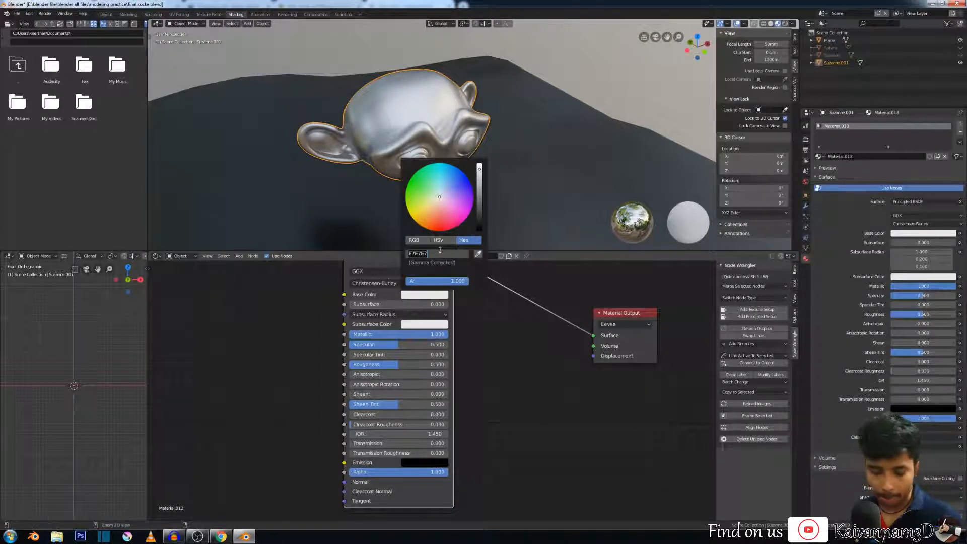
{"action": "key", "text": "Return"}
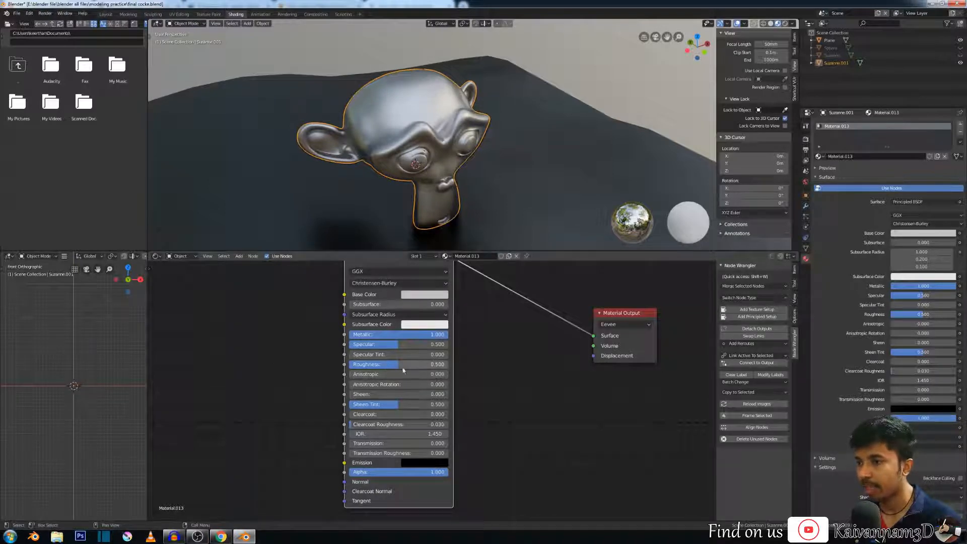
Step: Switch to the browser's IOR list and go to the materials starting with S to find the silver entry
{"action": "left_click", "coordinate": [221, 536]}
{"action": "left_click", "coordinate": [316, 6]}
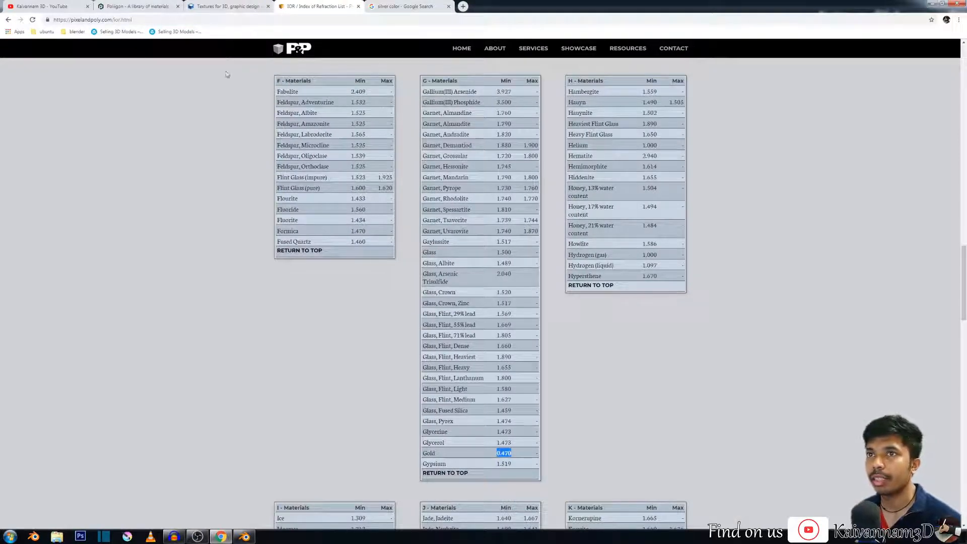
{"action": "scroll", "coordinate": [371, 108], "scroll_direction": "up", "scroll_amount": 11}
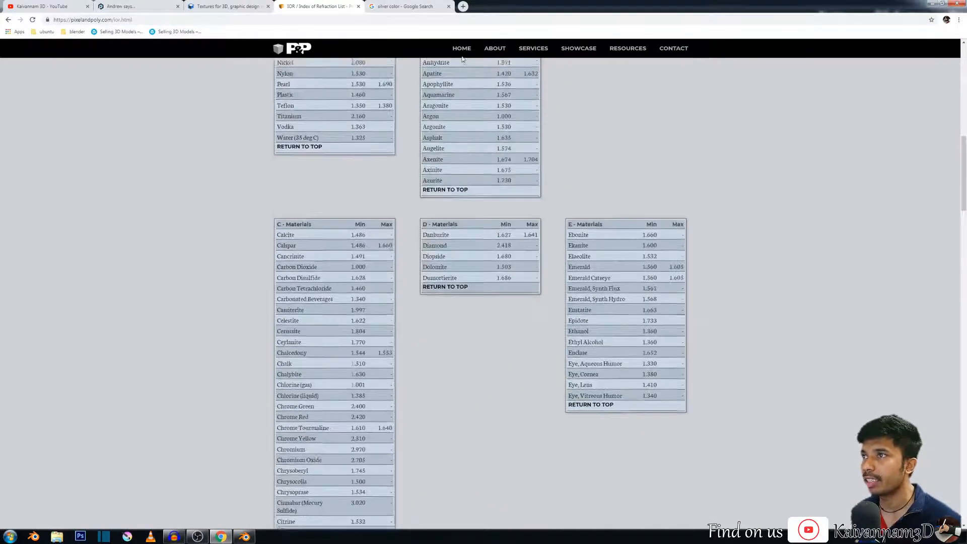
{"action": "scroll", "coordinate": [462, 59], "scroll_direction": "up", "scroll_amount": 12}
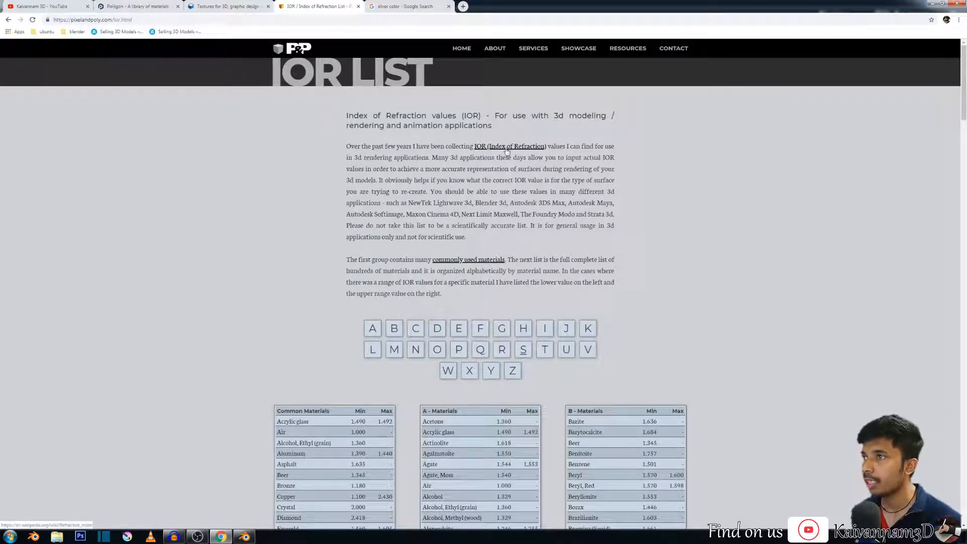
{"action": "scroll", "coordinate": [328, 266], "scroll_direction": "down", "scroll_amount": 5}
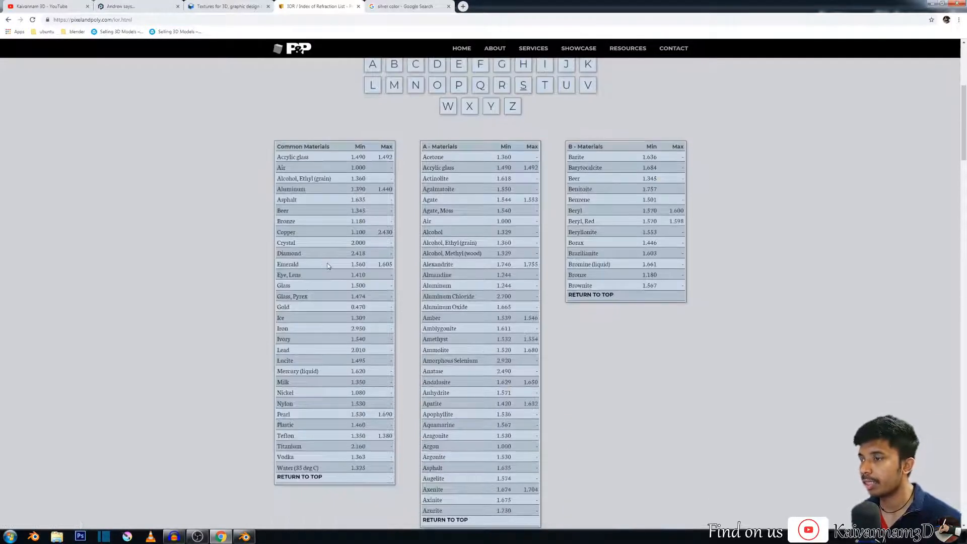
{"action": "scroll", "coordinate": [328, 266], "scroll_direction": "down", "scroll_amount": 15}
{"action": "scroll", "coordinate": [346, 232], "scroll_direction": "up", "scroll_amount": 15}
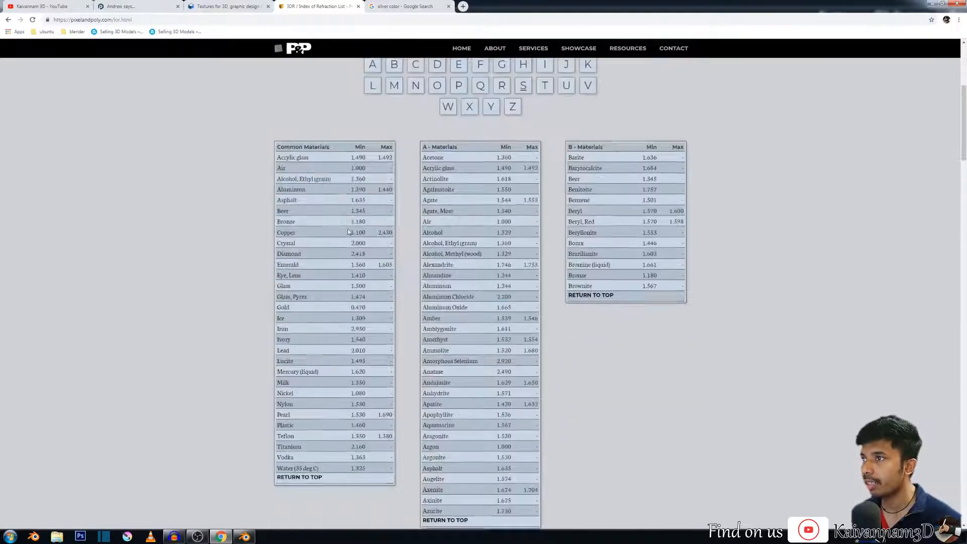
{"action": "scroll", "coordinate": [348, 232], "scroll_direction": "up", "scroll_amount": 5}
{"action": "left_click", "coordinate": [524, 351]}
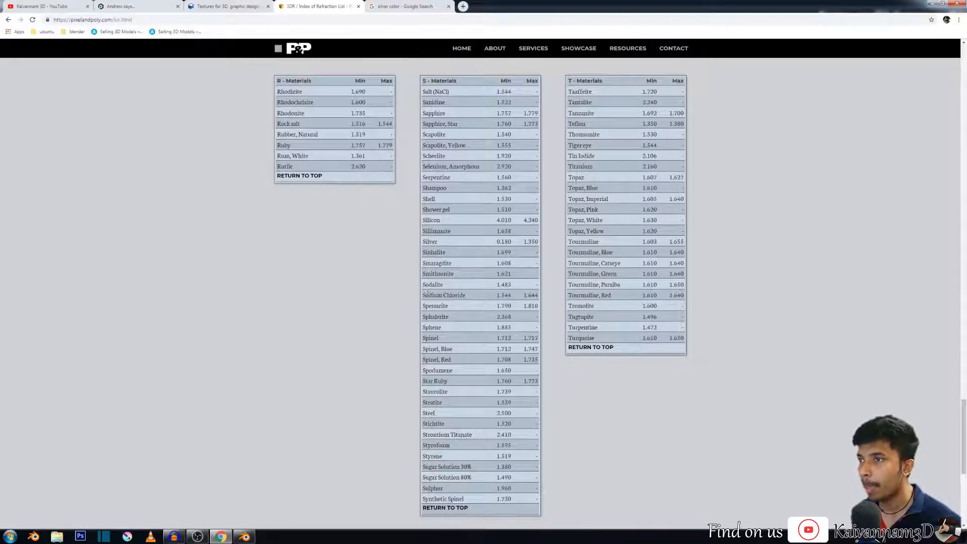
Step: Take silver's minimum value from the IOR list and set the Principled BSDF's Roughness to 0.180 in Blender
{"action": "left_click_drag", "start_coordinate": [498, 241], "coordinate": [517, 243]}
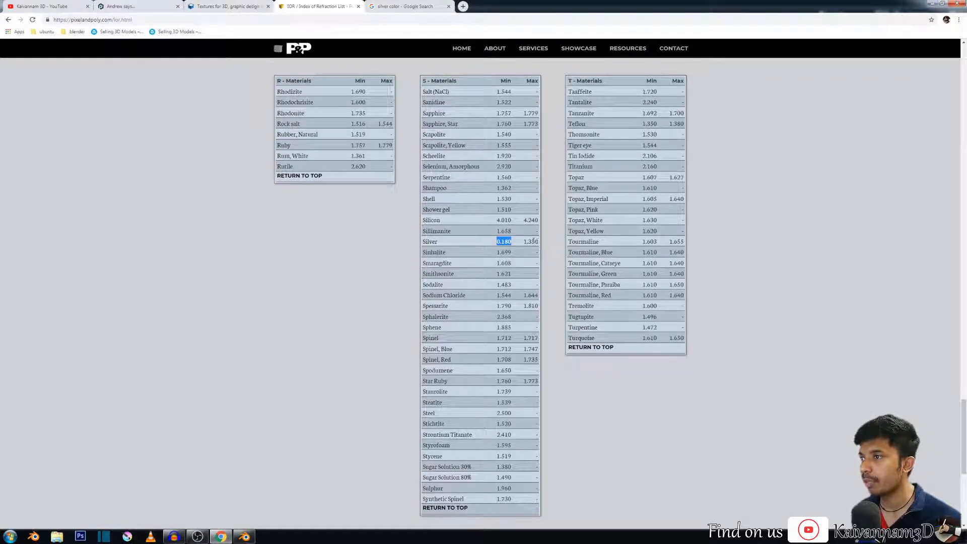
{"action": "key", "text": "alt+Tab"}
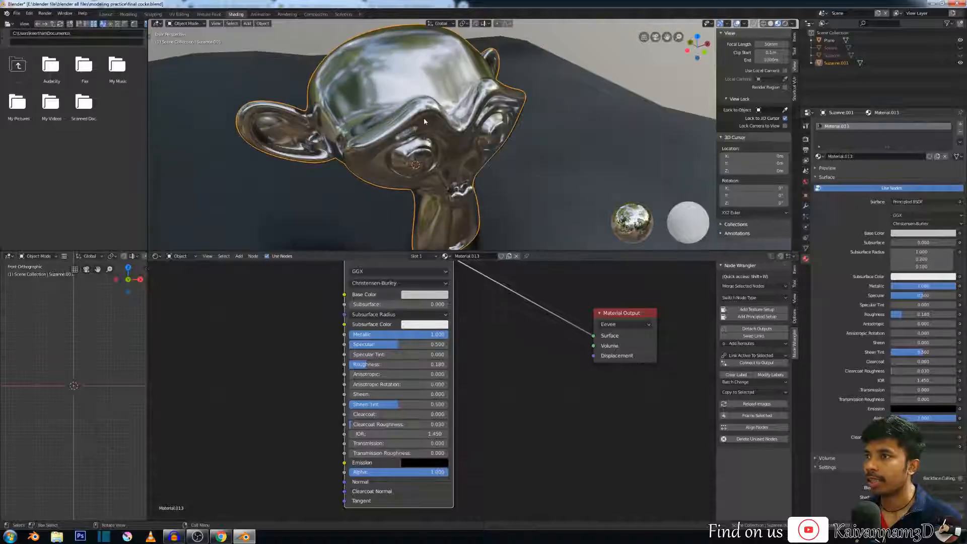
{"action": "scroll", "coordinate": [387, 105], "scroll_direction": "up", "scroll_amount": 4}
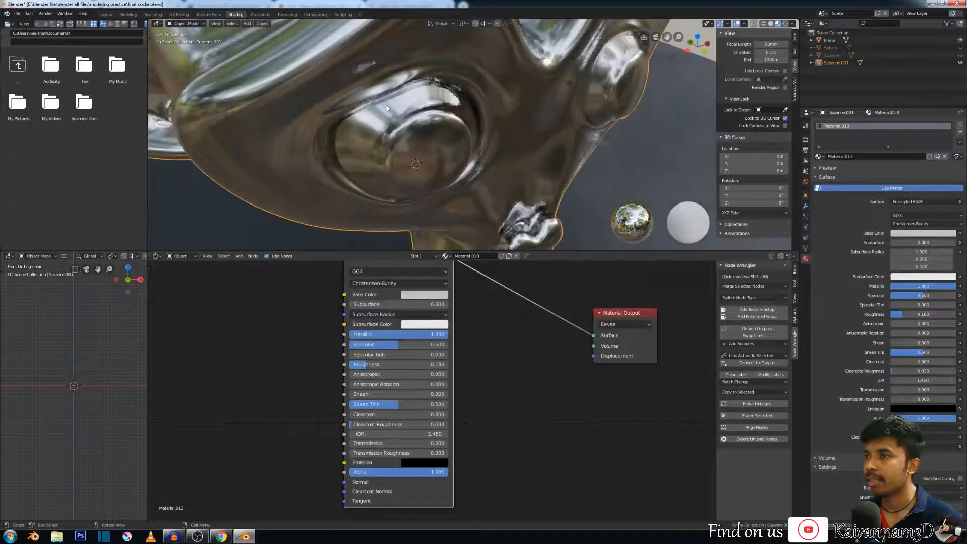
{"action": "scroll", "coordinate": [387, 105], "scroll_direction": "down", "scroll_amount": 3}
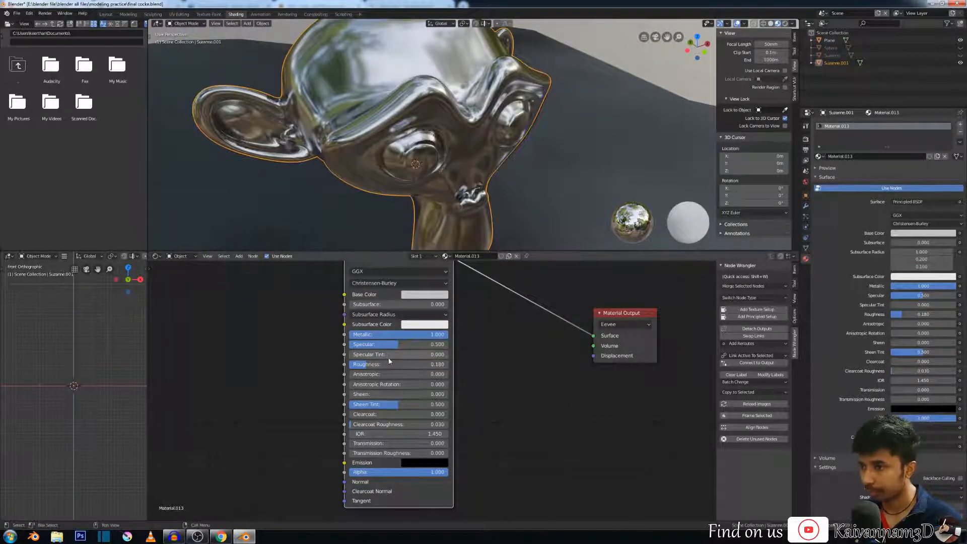
Step: Try a slightly lower Specular on the Principled BSDF and reset it to 0.5
{"action": "mouse_move", "coordinate": [398, 344]}
{"action": "left_mouse_down"}
{"action": "mouse_move", "coordinate": [387, 344]}
{"action": "mouse_move", "coordinate": [447, 344]}
{"action": "mouse_move", "coordinate": [378, 344]}
{"action": "mouse_move", "coordinate": [395, 346]}
{"action": "left_mouse_up"}
{"action": "middle_click_drag", "start_coordinate": [394, 347], "coordinate": [427, 362]}
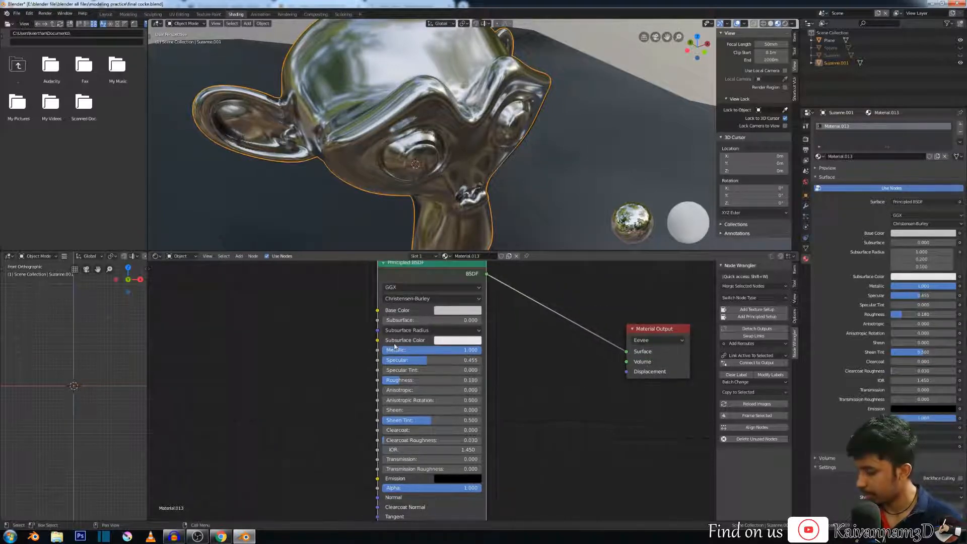
{"action": "left_click", "coordinate": [413, 361]}
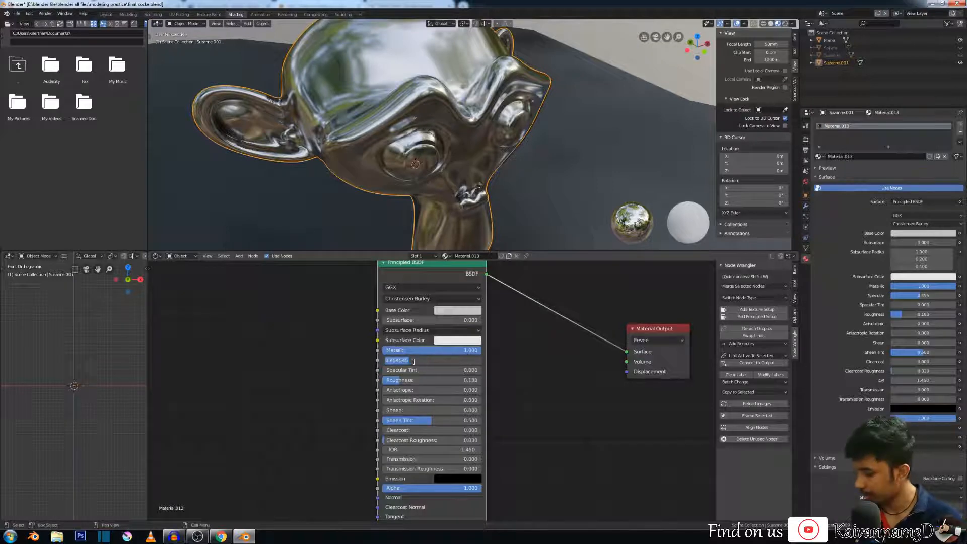
{"action": "type", "text": "0.5"}
{"action": "key", "text": "Return"}
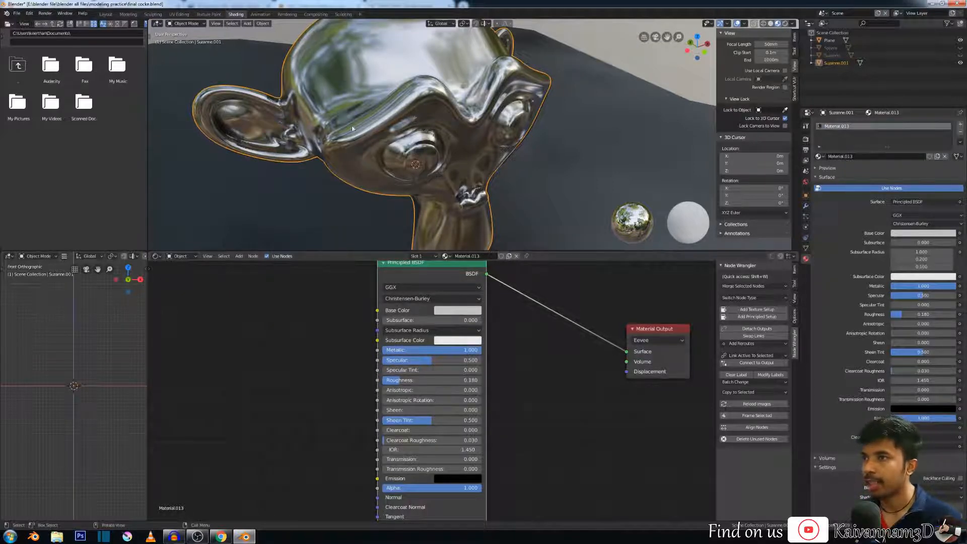
Step: Set the Principled BSDF's Metallic to 0.000 and view the non-metallic monkey up close
{"action": "scroll", "coordinate": [352, 129], "scroll_direction": "down", "scroll_amount": 6}
{"action": "middle_click_drag", "start_coordinate": [358, 123], "coordinate": [371, 179]}
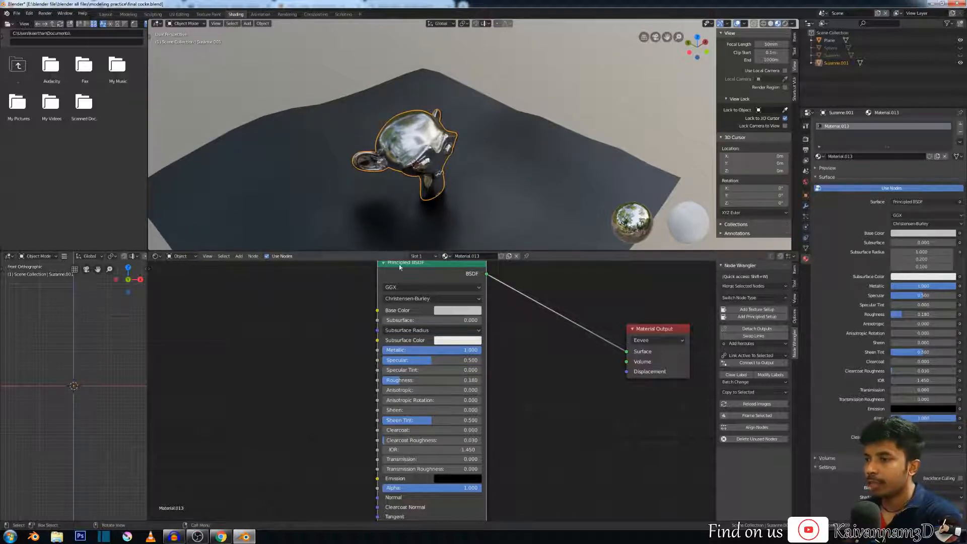
{"action": "left_click_drag", "start_coordinate": [469, 351], "coordinate": [383, 351]}
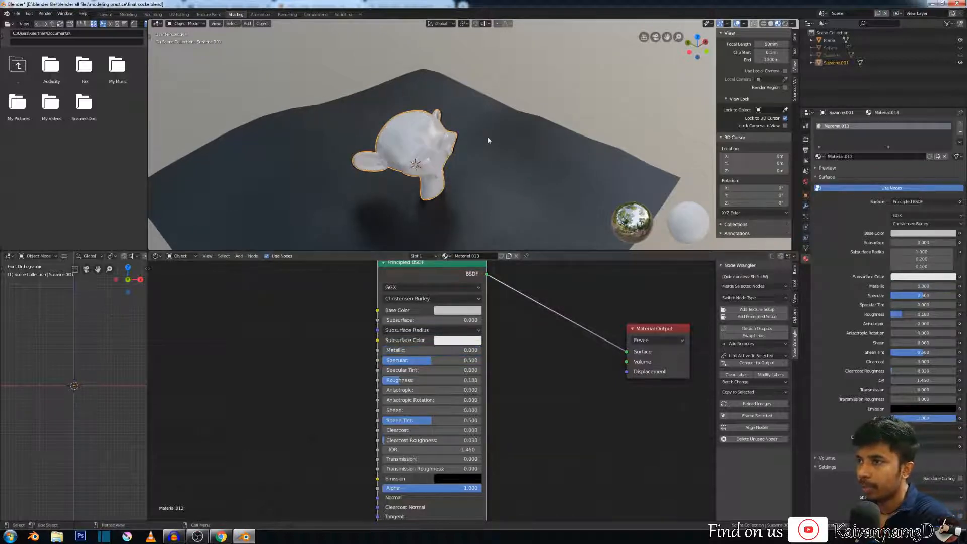
{"action": "middle_click_drag", "start_coordinate": [485, 140], "coordinate": [413, 151]}
{"action": "scroll", "coordinate": [438, 127], "scroll_direction": "up", "scroll_amount": 3}
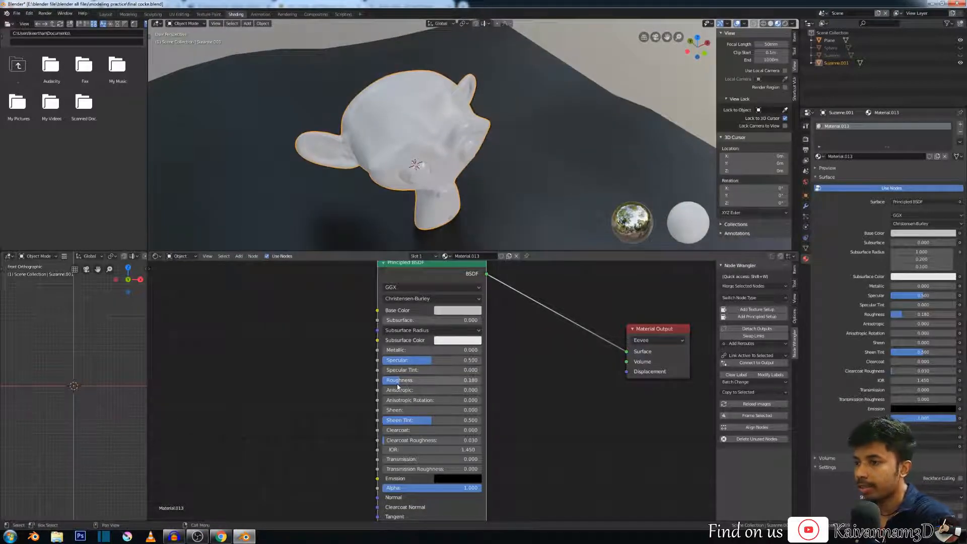
Step: Set the Principled BSDF's Roughness to 0.2 and reduce its Specular to about 0.486
{"action": "left_click_drag", "start_coordinate": [398, 386], "coordinate": [405, 385]}
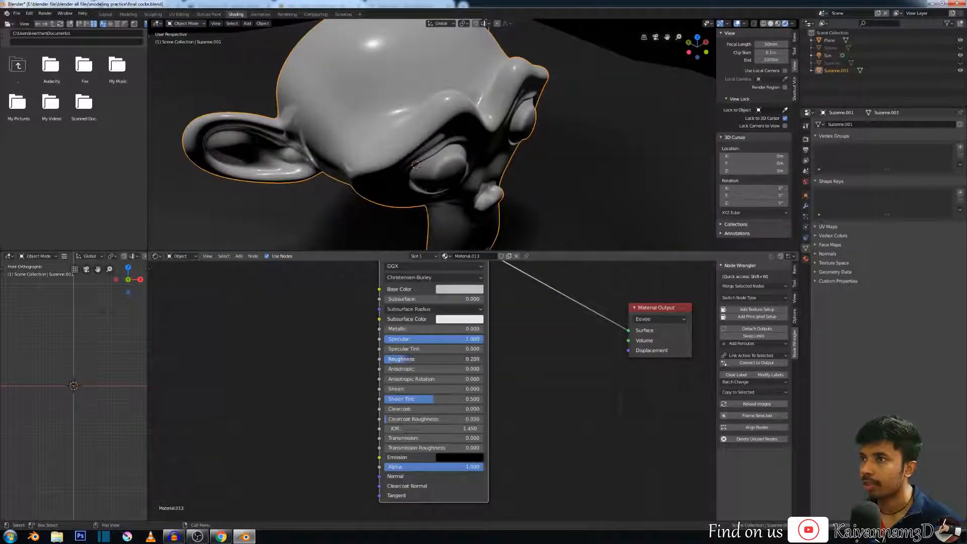
{"action": "mouse_move", "coordinate": [409, 359]}
{"action": "left_mouse_down"}
{"action": "mouse_move", "coordinate": [387, 359]}
{"action": "mouse_move", "coordinate": [447, 359]}
{"action": "mouse_move", "coordinate": [393, 359]}
{"action": "mouse_move", "coordinate": [416, 359]}
{"action": "left_mouse_up"}
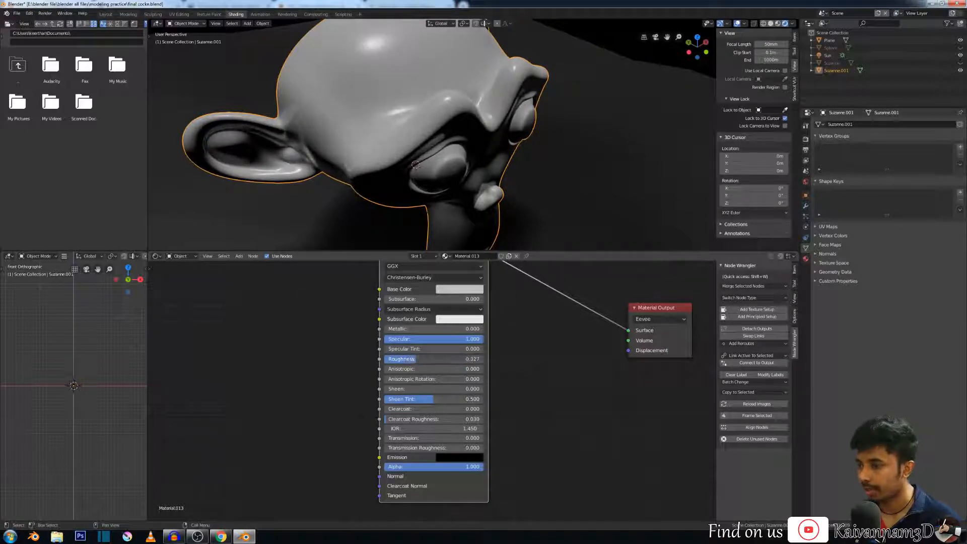
{"action": "left_click", "coordinate": [421, 359]}
{"action": "key", "text": "BackSpace"}
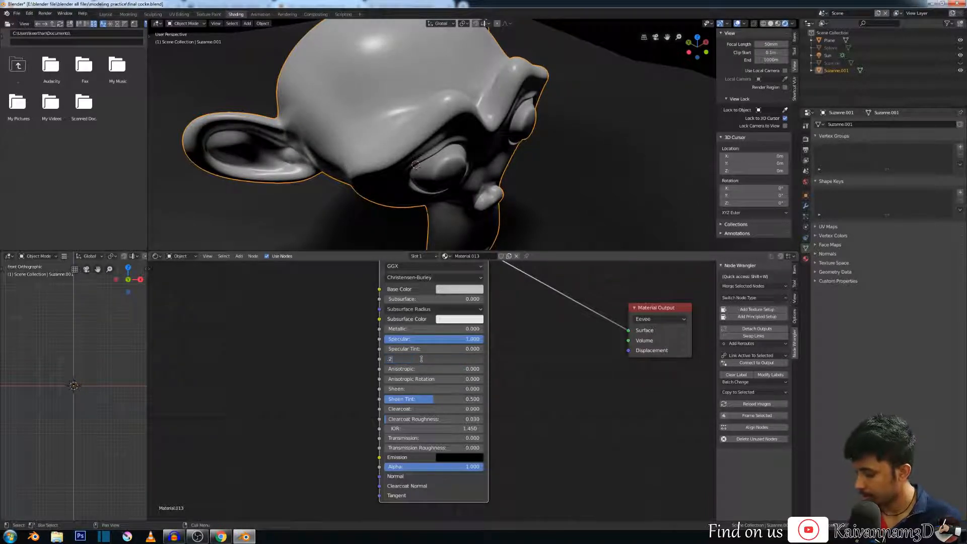
{"action": "type", "text": ".2"}
{"action": "key", "text": "Return"}
{"action": "left_click_drag", "start_coordinate": [456, 339], "coordinate": [428, 340]}
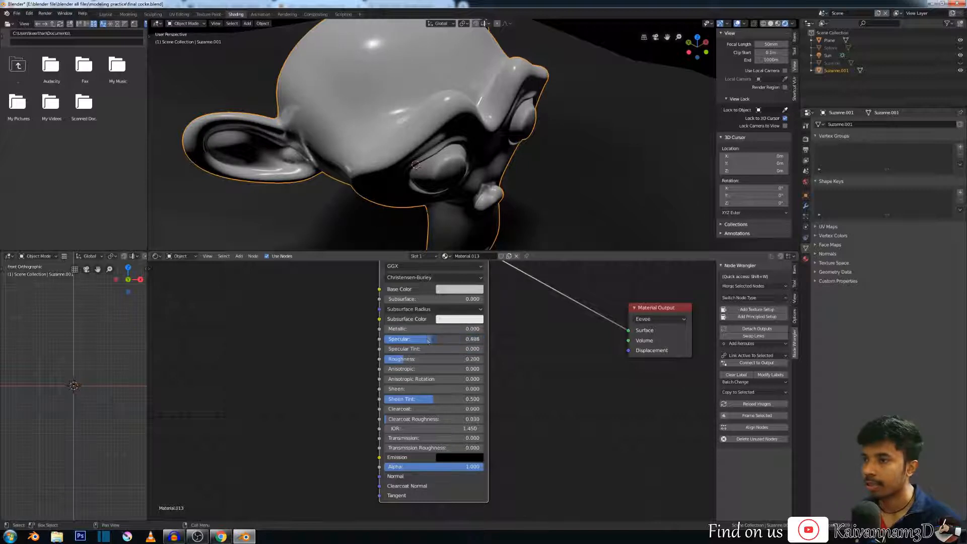
Step: Brighten the monkey's Principled BSDF Base Color to pure white
{"action": "scroll", "coordinate": [432, 390], "scroll_direction": "down", "scroll_amount": 2}
{"action": "left_click", "coordinate": [412, 425]}
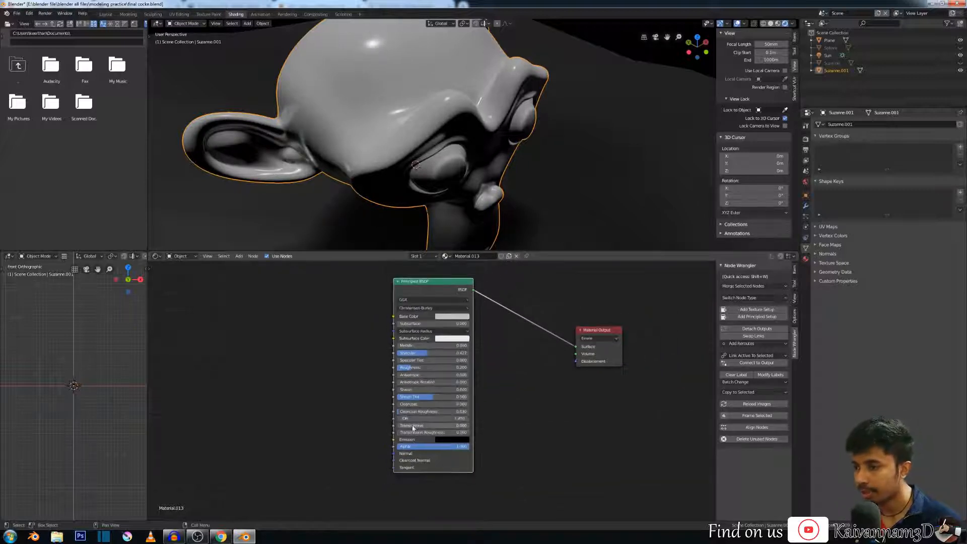
{"action": "key", "text": "Return"}
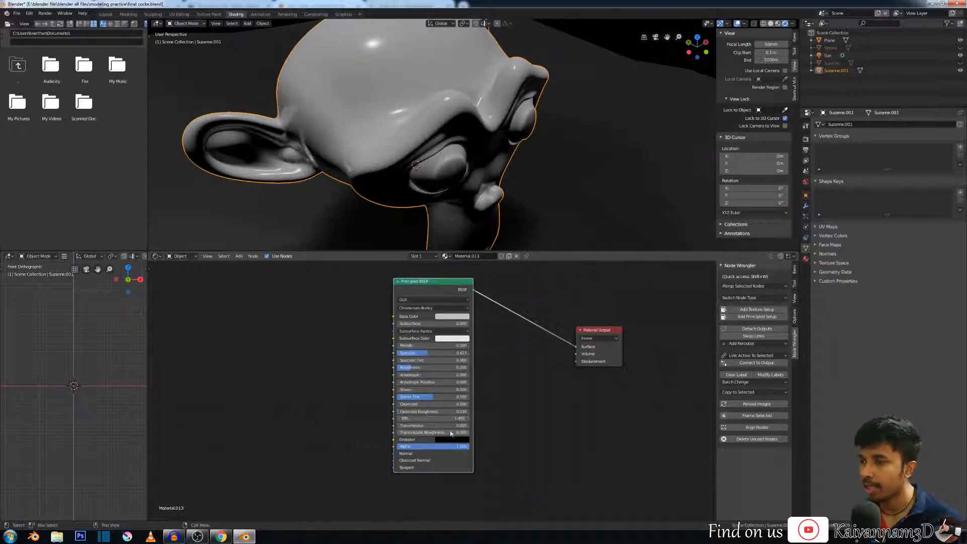
{"action": "left_click", "coordinate": [444, 317]}
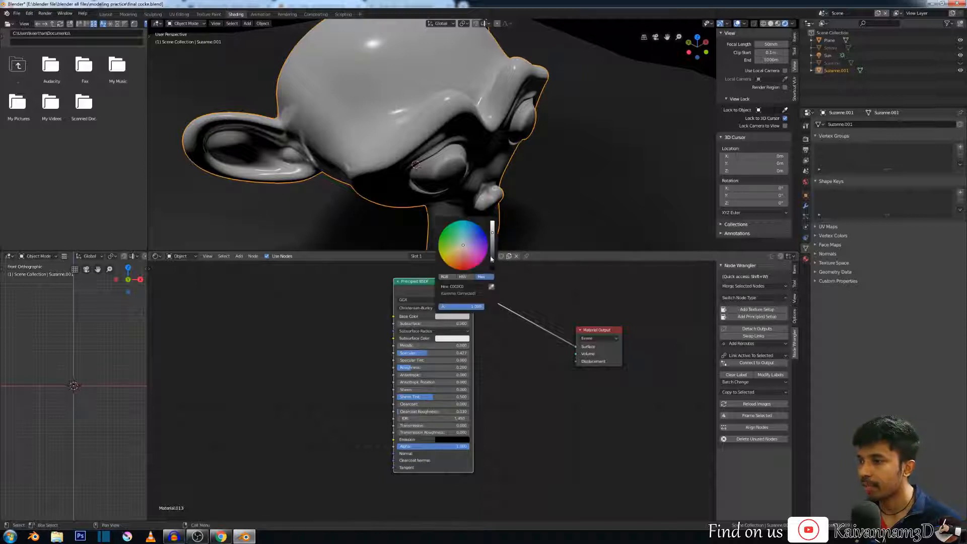
{"action": "left_click_drag", "start_coordinate": [492, 244], "coordinate": [494, 223]}
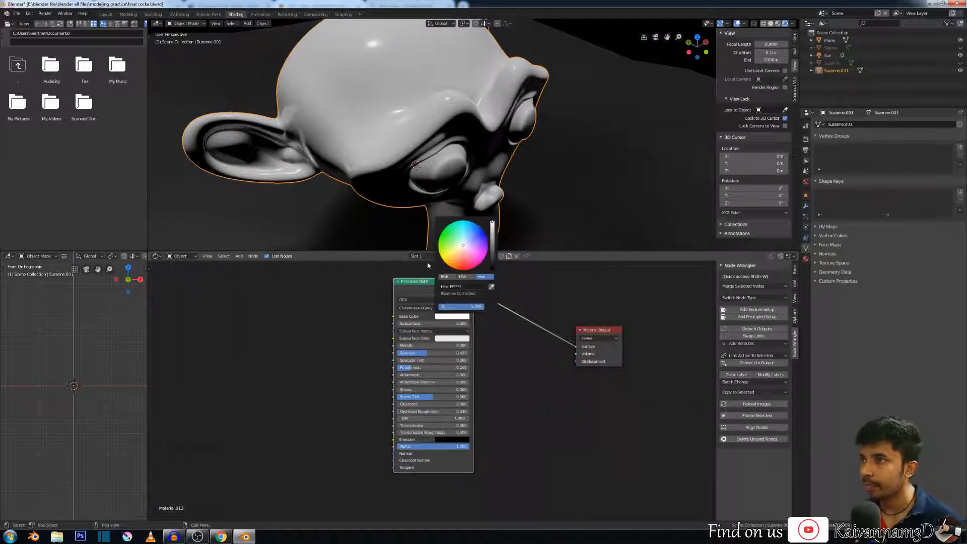
{"action": "left_click", "coordinate": [451, 319]}
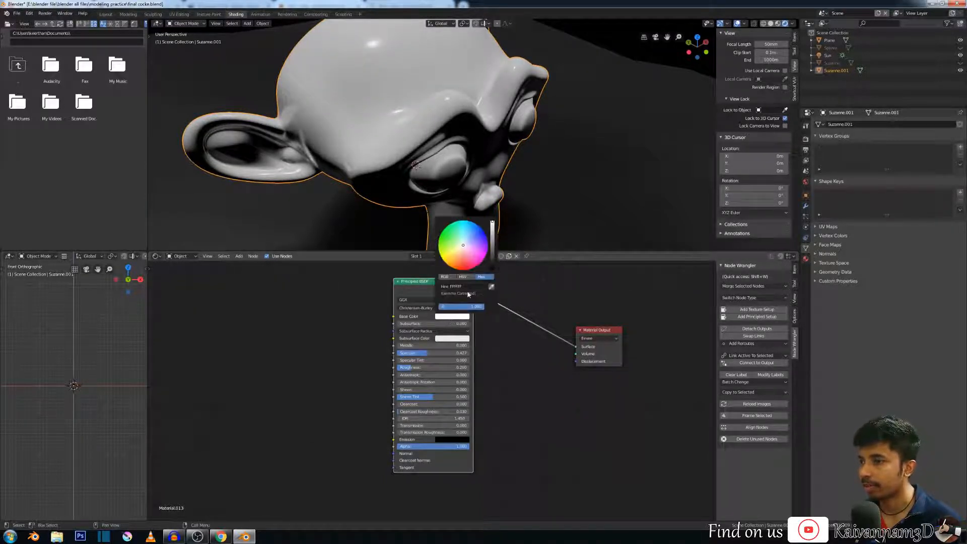
Step: Set the Principled BSDF's Transmission to 1 and reduce its Roughness to 0
{"action": "left_click", "coordinate": [399, 426]}
{"action": "type", "text": "1"}
{"action": "key", "text": "Return"}
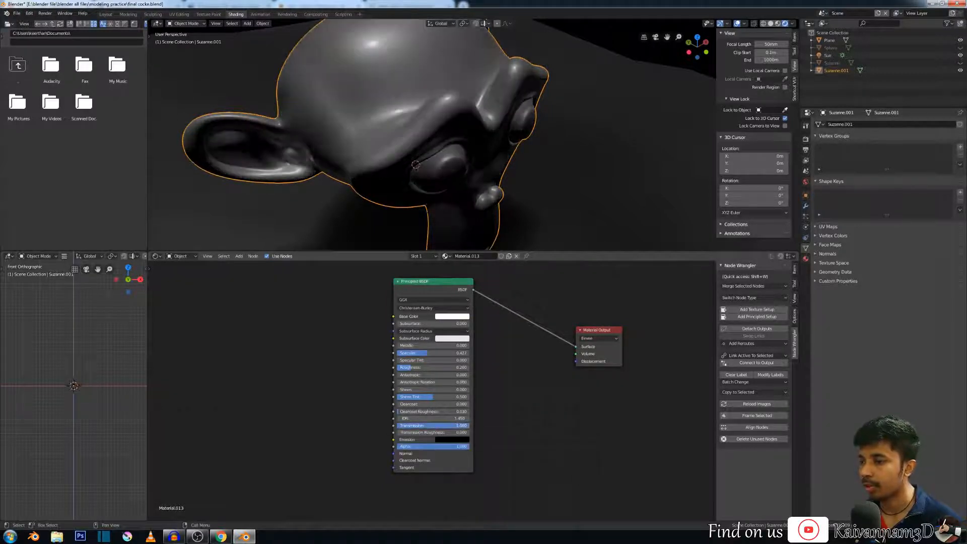
{"action": "scroll", "coordinate": [444, 134], "scroll_direction": "down", "scroll_amount": 5}
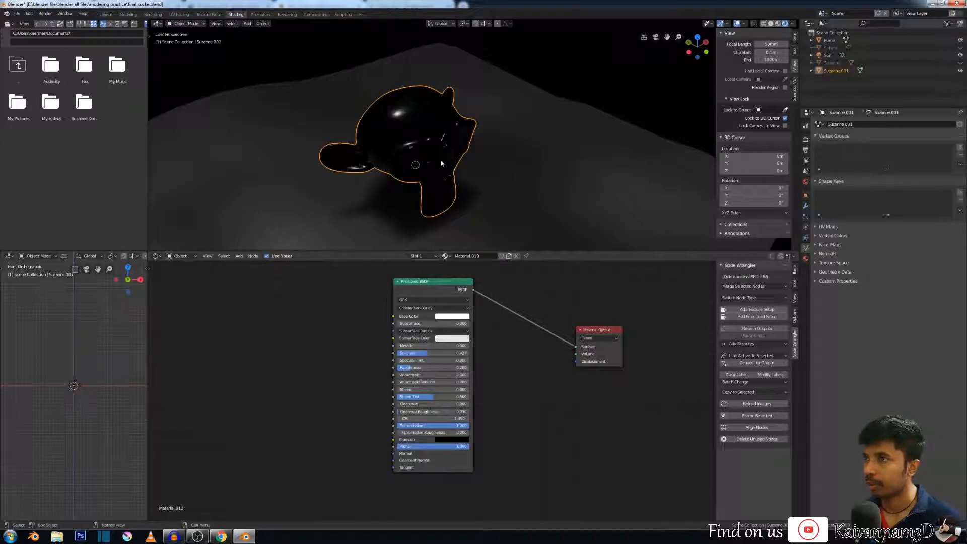
{"action": "left_click_drag", "start_coordinate": [412, 368], "coordinate": [396, 369]}
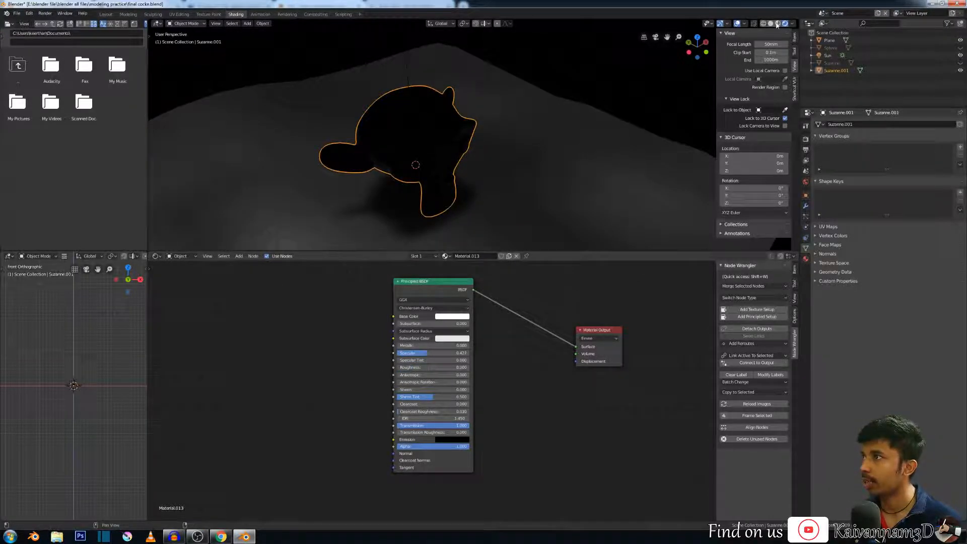
Step: Show the viewport in LookDev shading and enable Screen Space Refraction in the monkey material's settings
{"action": "left_click", "coordinate": [778, 24]}
{"action": "mouse_move", "coordinate": [509, 151]}
{"action": "middle_mouse_down"}
{"action": "mouse_move", "coordinate": [428, 108]}
{"action": "mouse_move", "coordinate": [431, 116]}
{"action": "middle_mouse_up"}
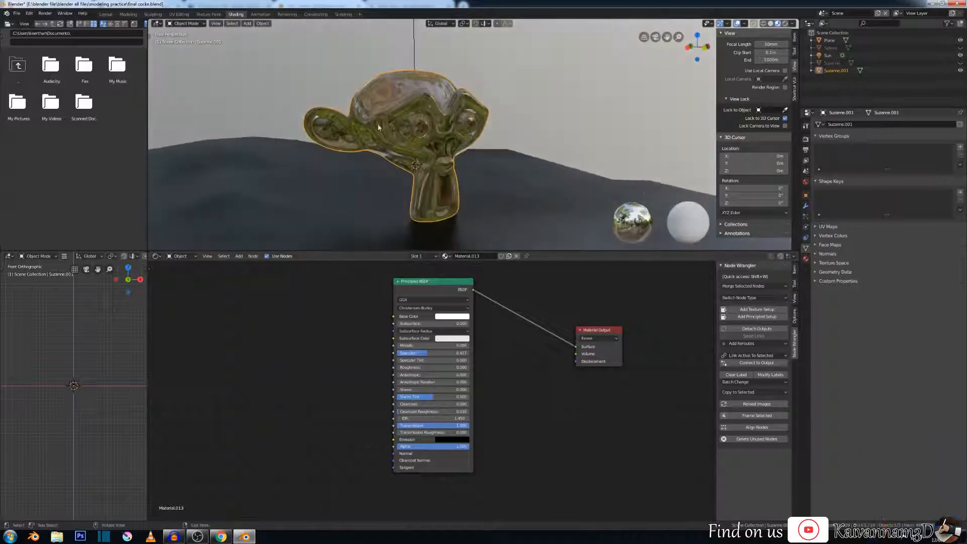
{"action": "left_click", "coordinate": [806, 259]}
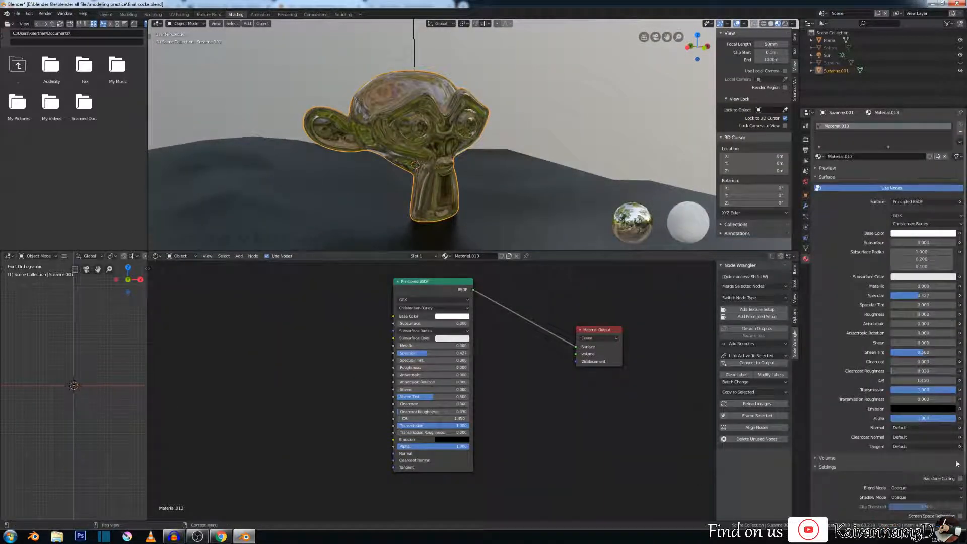
{"action": "scroll", "coordinate": [940, 438], "scroll_direction": "down", "scroll_amount": 3}
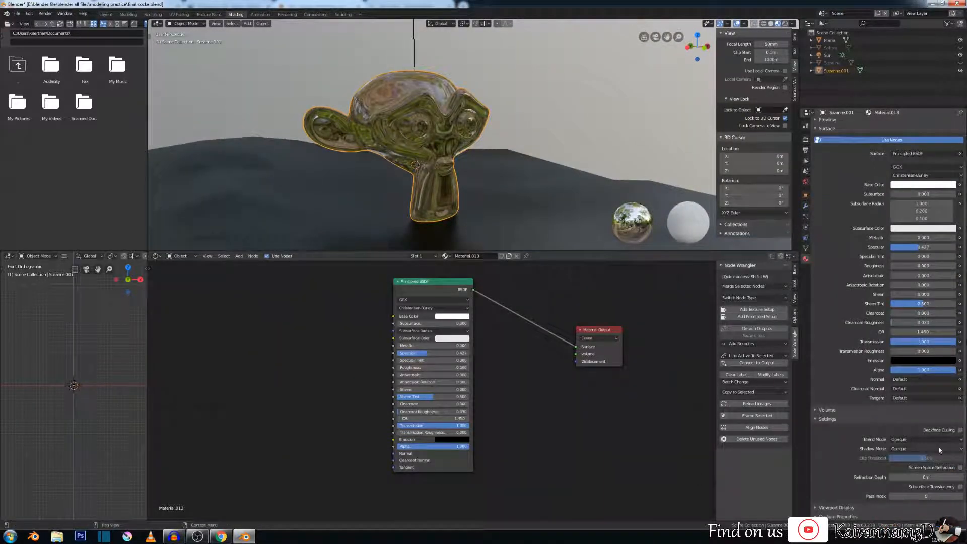
{"action": "left_click", "coordinate": [961, 469]}
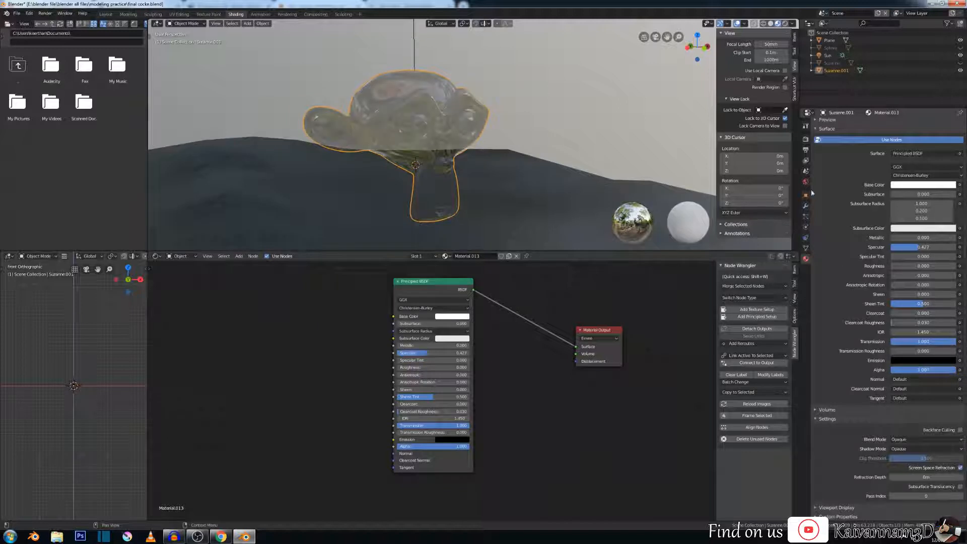
Step: Check Eevee's Screen Space Reflections and Refraction settings and inspect the glass monkey from several angles
{"action": "left_click", "coordinate": [805, 141]}
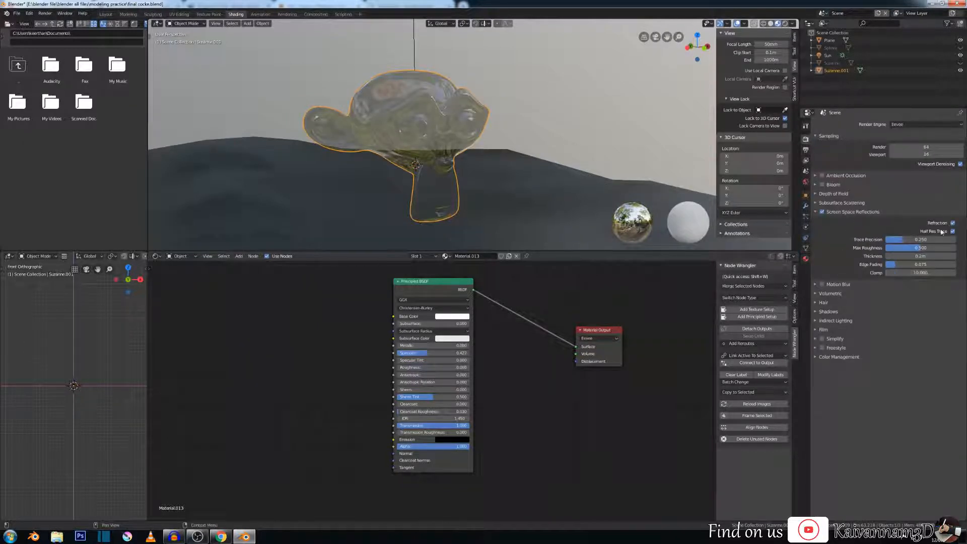
{"action": "middle_click_drag", "start_coordinate": [395, 101], "coordinate": [359, 124]}
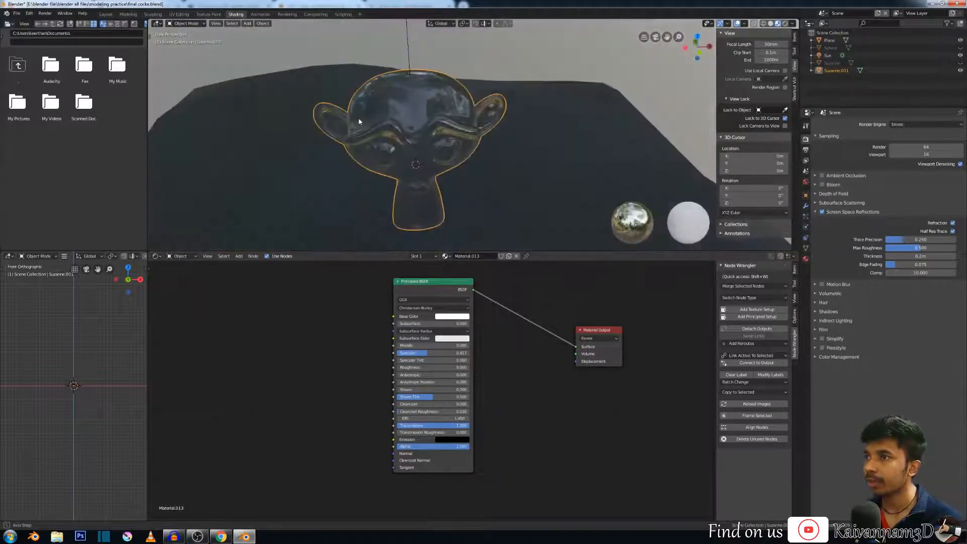
{"action": "scroll", "coordinate": [449, 150], "scroll_direction": "up", "scroll_amount": 5}
{"action": "scroll", "coordinate": [406, 133], "scroll_direction": "down", "scroll_amount": 5}
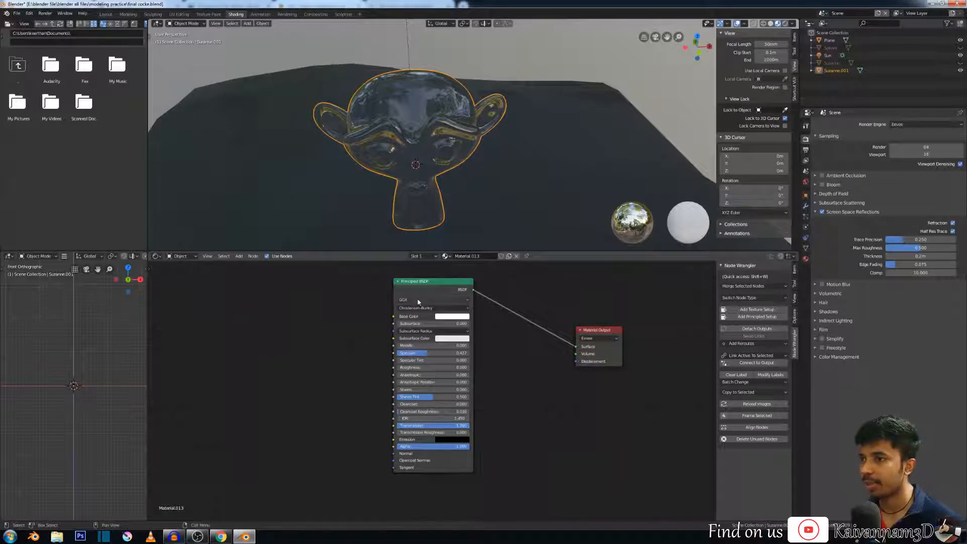
{"action": "middle_click_drag", "start_coordinate": [398, 110], "coordinate": [429, 121]}
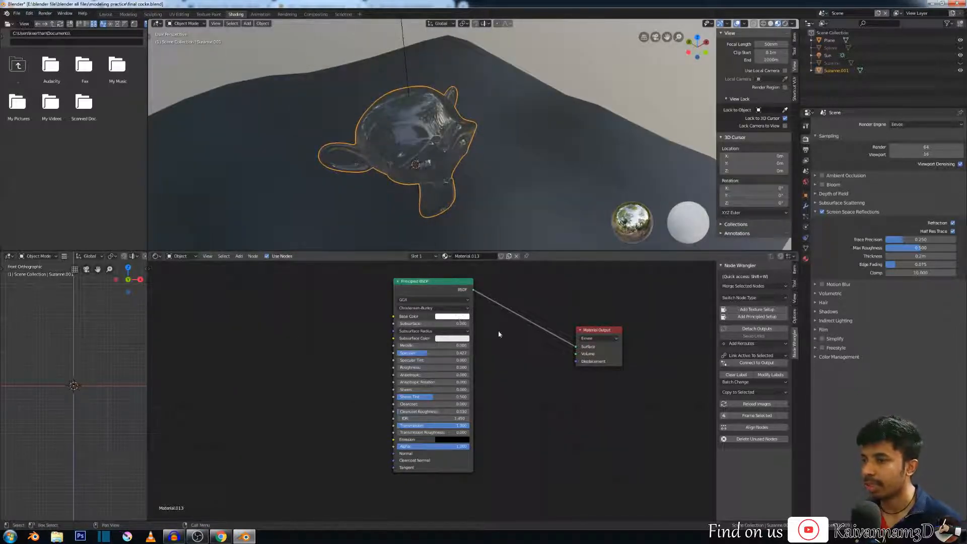
Step: Try a faint tint on the Principled BSDF's Base Color and restore it to white
{"action": "left_click", "coordinate": [462, 317]}
{"action": "mouse_move", "coordinate": [471, 265]}
{"action": "left_mouse_down"}
{"action": "mouse_move", "coordinate": [487, 251]}
{"action": "mouse_move", "coordinate": [444, 228]}
{"action": "mouse_move", "coordinate": [465, 243]}
{"action": "left_mouse_up"}
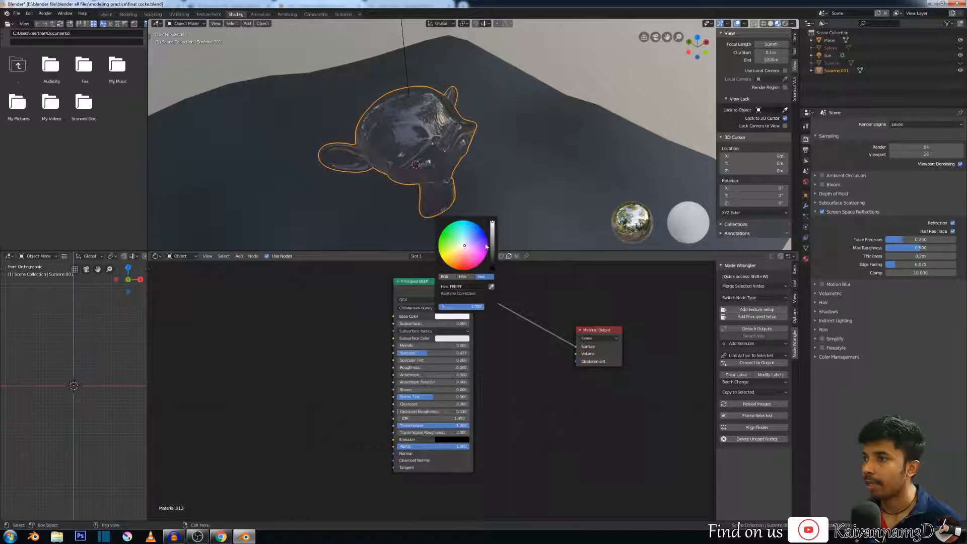
{"action": "left_click", "coordinate": [474, 286]}
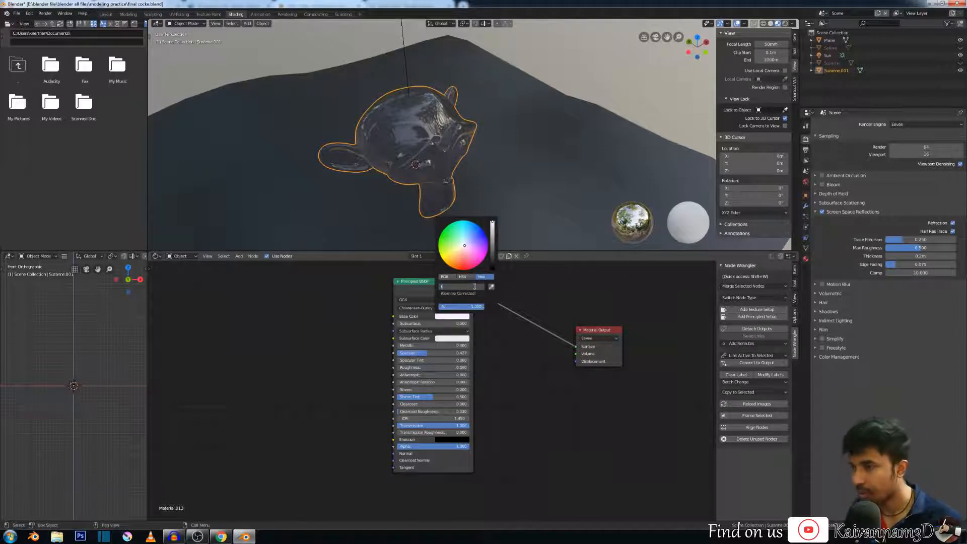
{"action": "key", "text": "Return"}
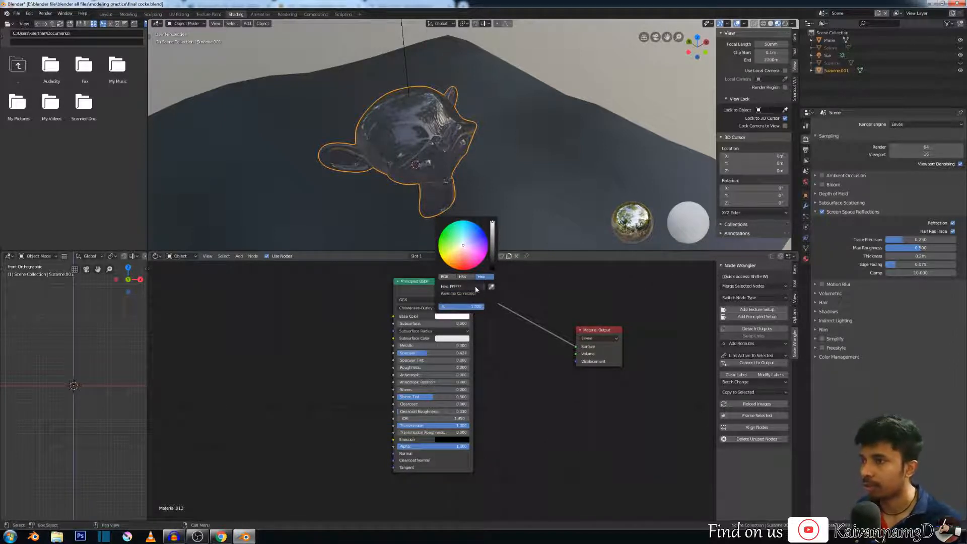
Step: Rearrange the monkey material's nodes, shifting the Material Output and moving the Principled BSDF closer to it
{"action": "middle_click_drag", "start_coordinate": [323, 323], "coordinate": [330, 321]}
{"action": "mouse_move", "coordinate": [436, 161]}
{"action": "middle_mouse_down"}
{"action": "mouse_move", "coordinate": [437, 143]}
{"action": "mouse_move", "coordinate": [505, 164]}
{"action": "mouse_move", "coordinate": [450, 150]}
{"action": "middle_mouse_up"}
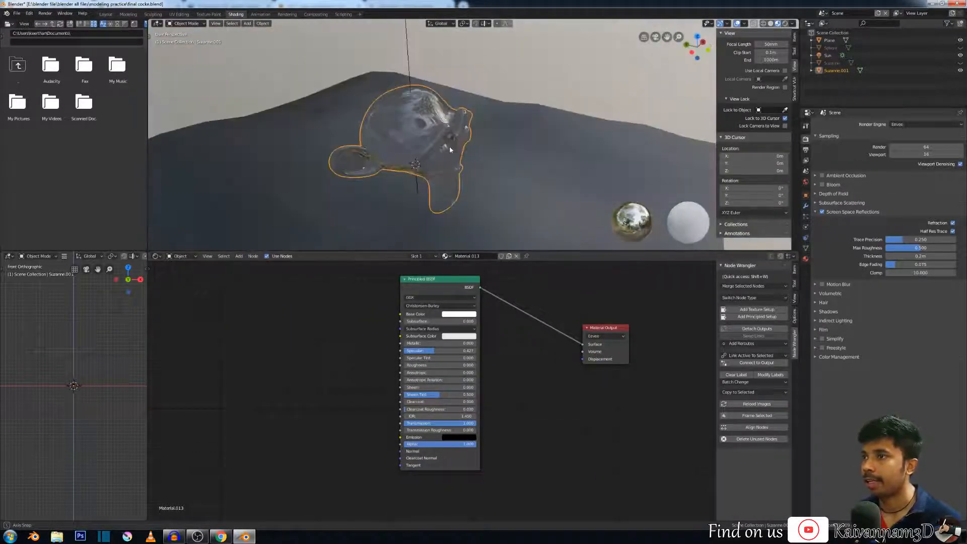
{"action": "scroll", "coordinate": [450, 150], "scroll_direction": "down", "scroll_amount": 3}
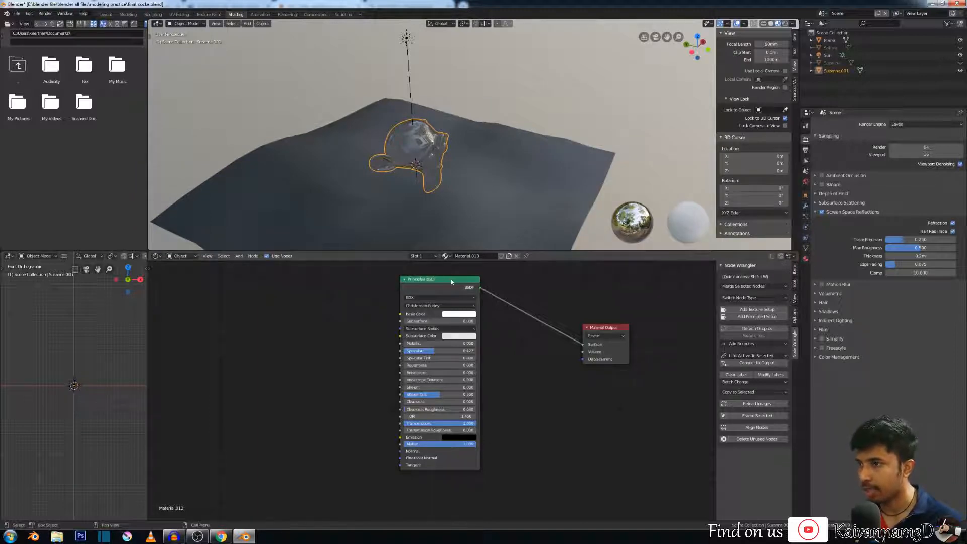
{"action": "left_click_drag", "start_coordinate": [452, 281], "coordinate": [447, 280]}
{"action": "left_click_drag", "start_coordinate": [616, 328], "coordinate": [629, 333]}
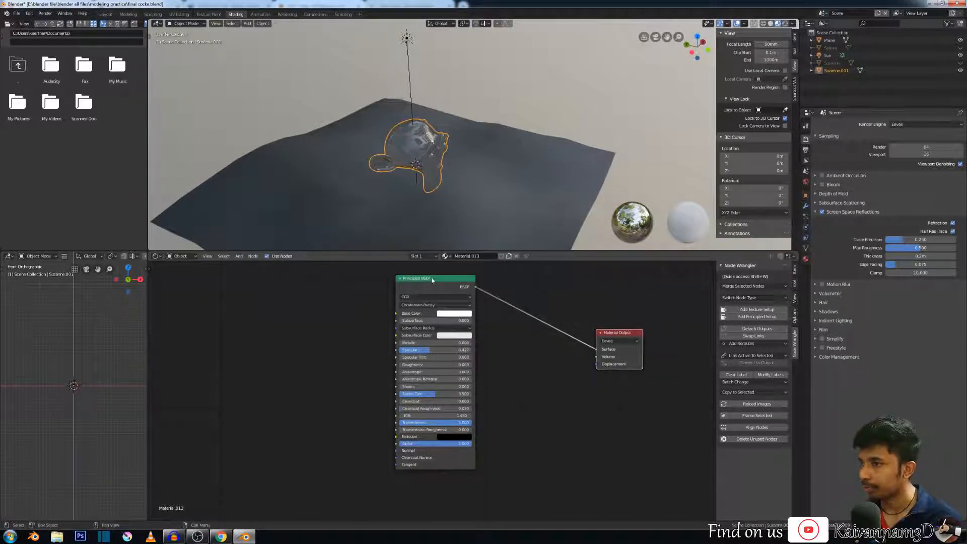
{"action": "left_click_drag", "start_coordinate": [450, 280], "coordinate": [491, 283]}
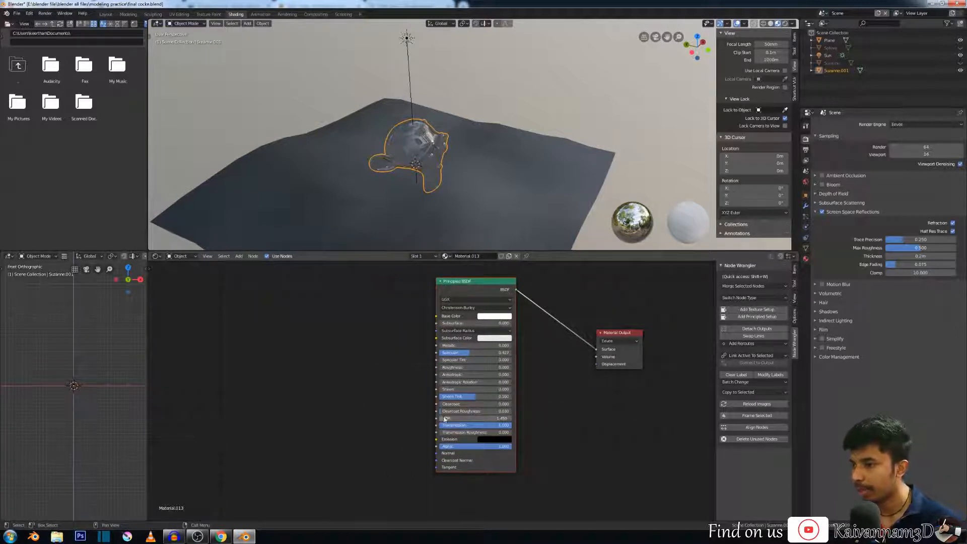
{"action": "left_click", "coordinate": [500, 283]}
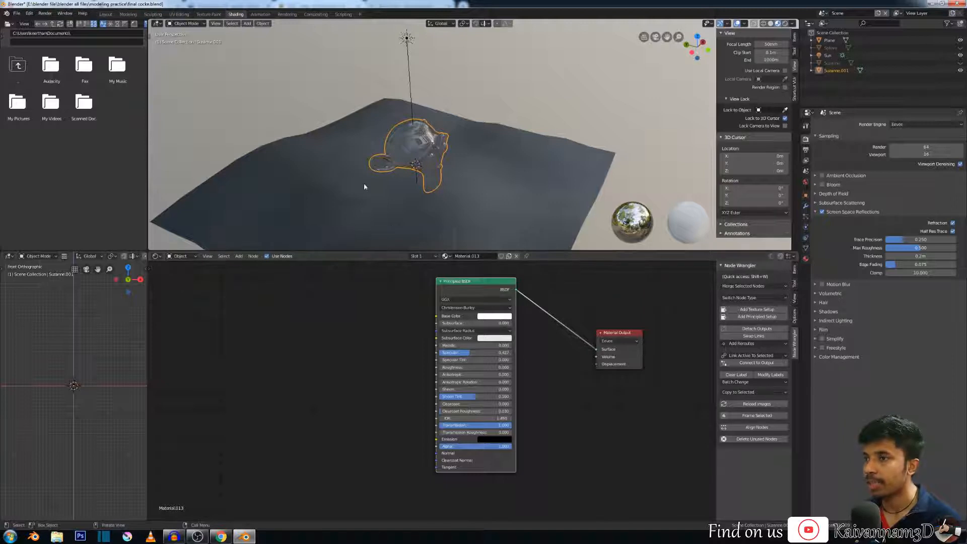
Step: Select the ground plane and reposition its Principled BSDF and Material Output nodes with more space between them
{"action": "left_click", "coordinate": [321, 195]}
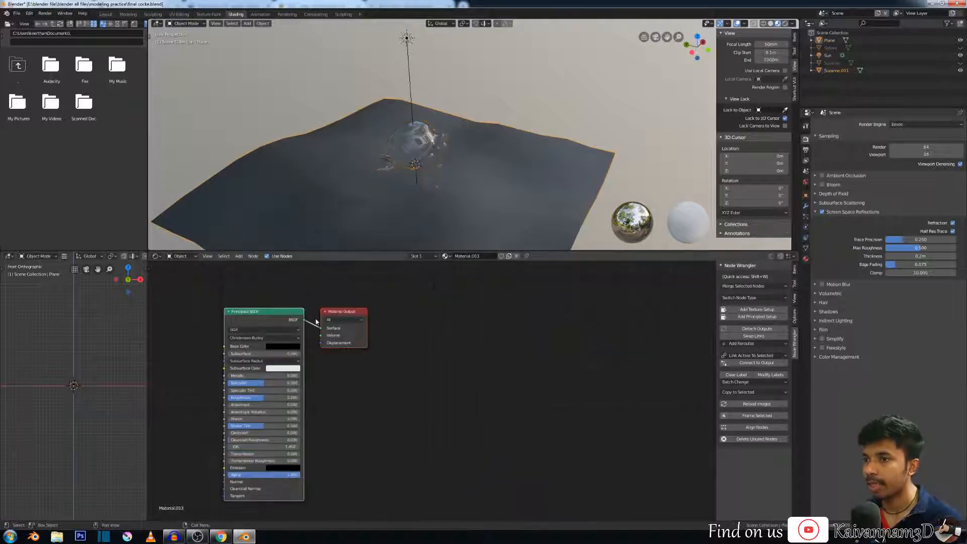
{"action": "left_click_drag", "start_coordinate": [290, 314], "coordinate": [560, 345]}
{"action": "left_click", "coordinate": [537, 306]}
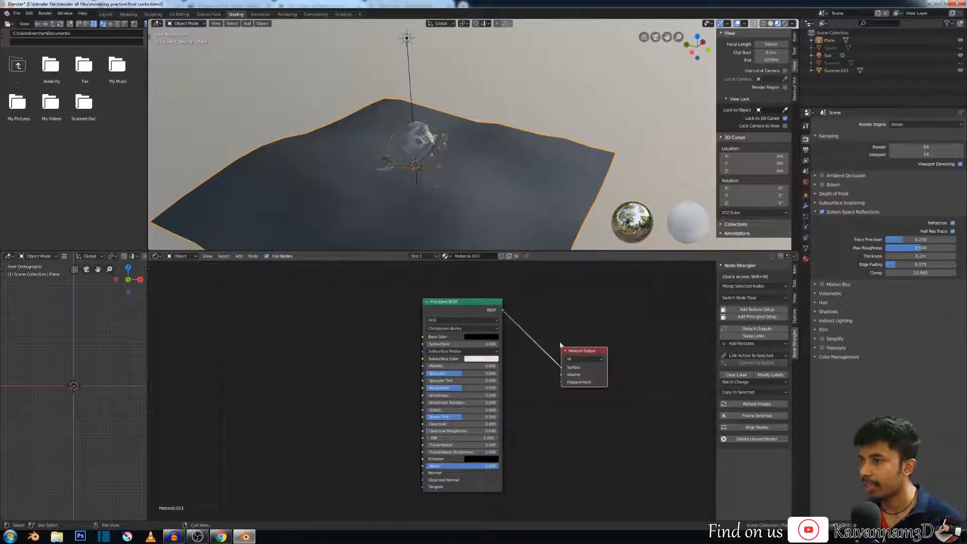
Step: Switch to Chrome and look over the Poliigon and Textures.com home pages as texture sources
{"action": "left_click", "coordinate": [220, 536]}
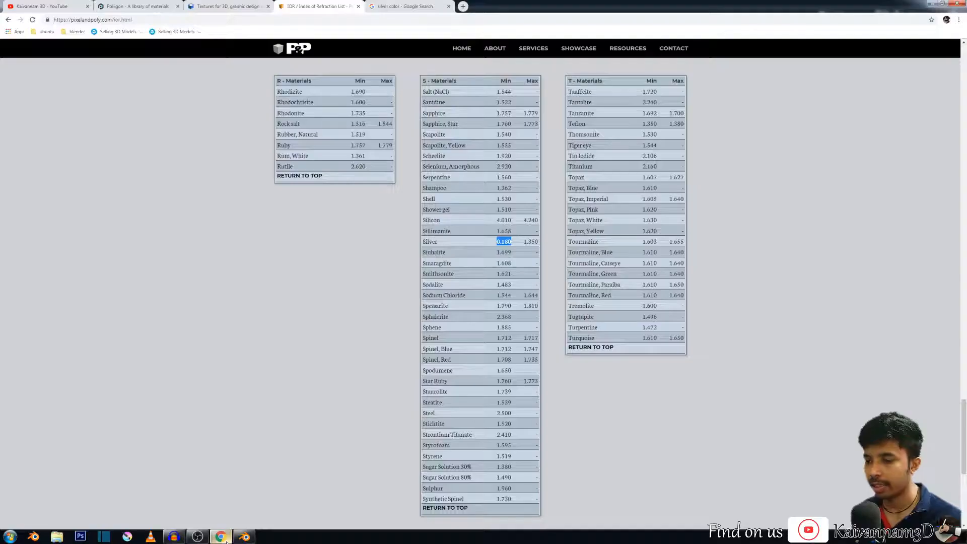
{"action": "left_click", "coordinate": [147, 7]}
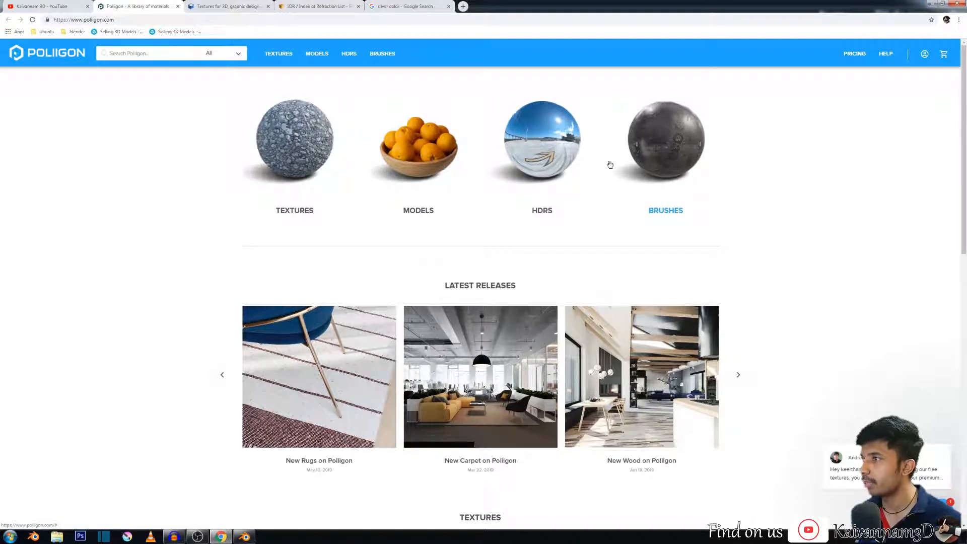
{"action": "right_click", "coordinate": [287, 137]}
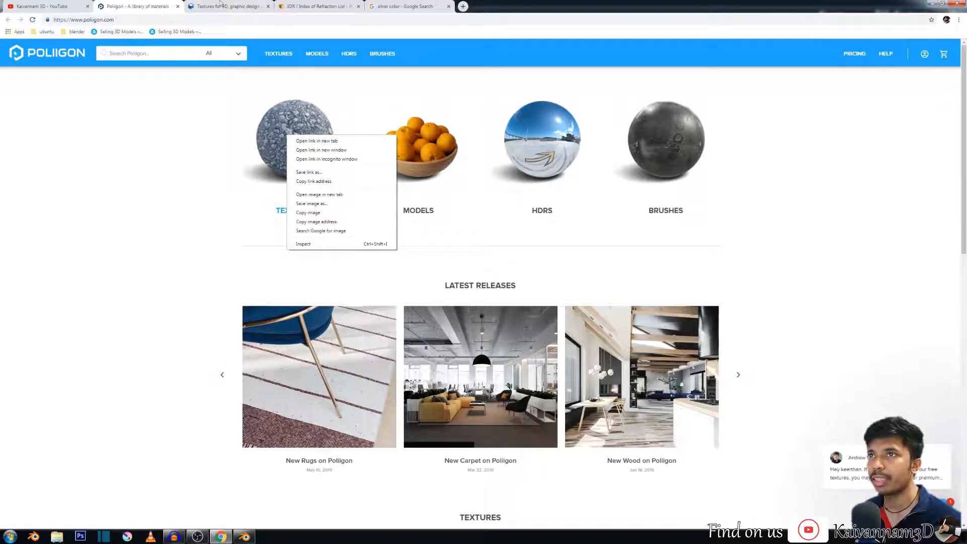
{"action": "left_click", "coordinate": [221, 5]}
{"action": "left_click", "coordinate": [135, 6]}
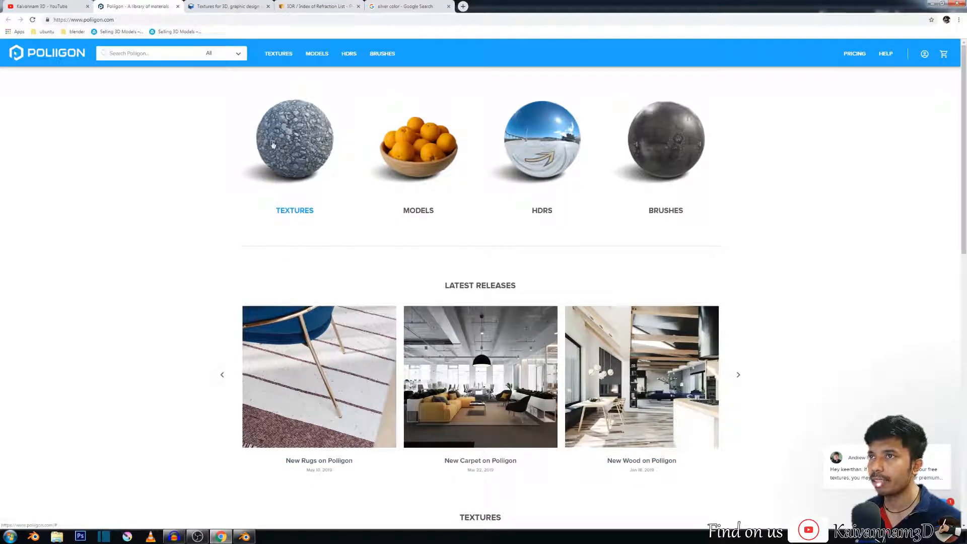
{"action": "left_click", "coordinate": [232, 6]}
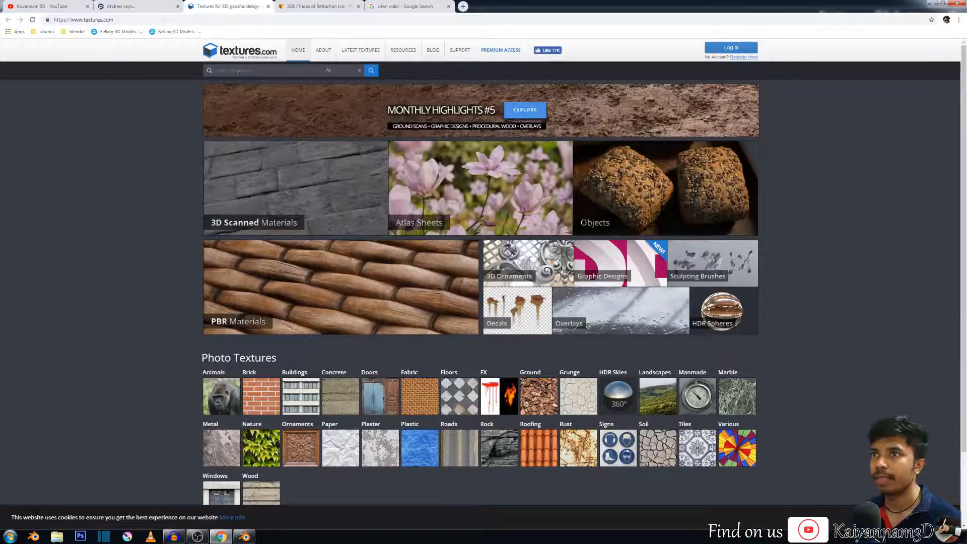
Step: Open the blender.org Features page in a new browser tab
{"action": "left_click", "coordinate": [463, 6]}
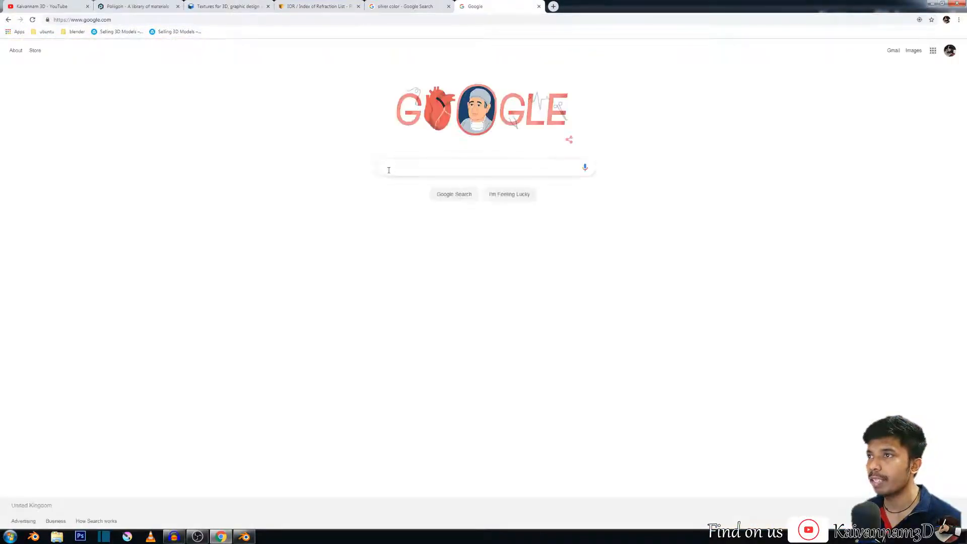
{"action": "left_click", "coordinate": [388, 170]}
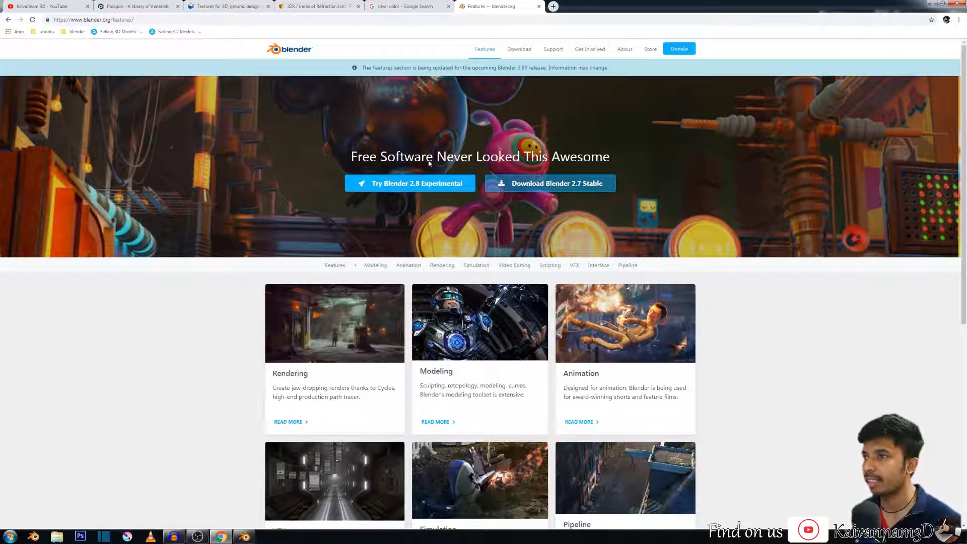
Step: Return to Poliigon and open its Textures link in a new tab, bringing that tab into view
{"action": "left_click", "coordinate": [134, 6]}
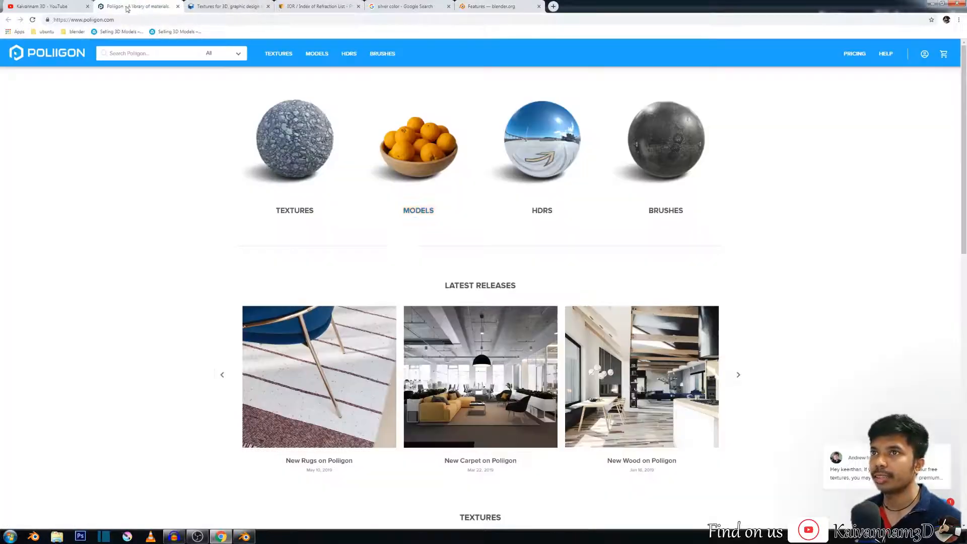
{"action": "right_click", "coordinate": [295, 145]}
{"action": "left_click", "coordinate": [319, 150]}
{"action": "left_click", "coordinate": [243, 8]}
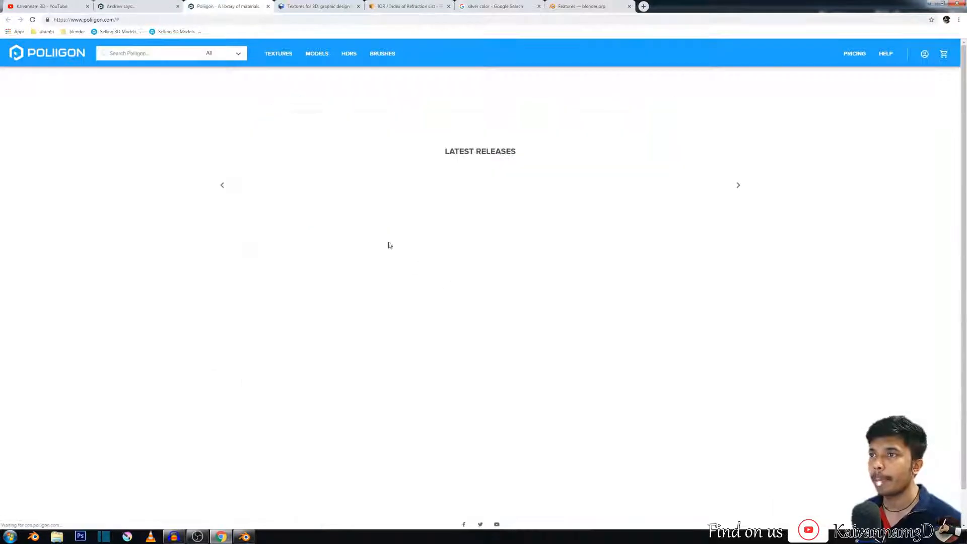
Step: Open Poliigon's texture catalogue and filter it to show only free textures
{"action": "scroll", "coordinate": [397, 247], "scroll_direction": "down", "scroll_amount": 3}
{"action": "scroll", "coordinate": [291, 216], "scroll_direction": "up", "scroll_amount": 3}
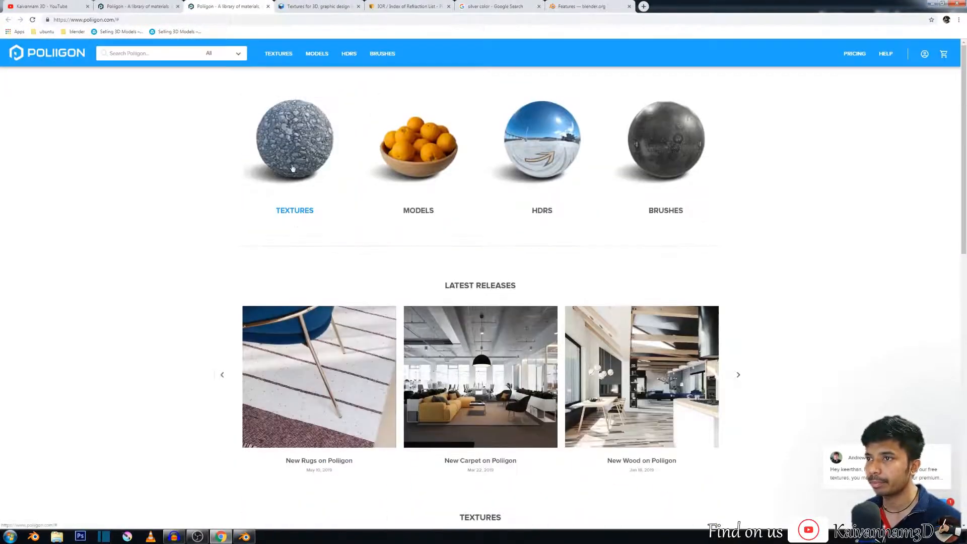
{"action": "left_click", "coordinate": [292, 168]}
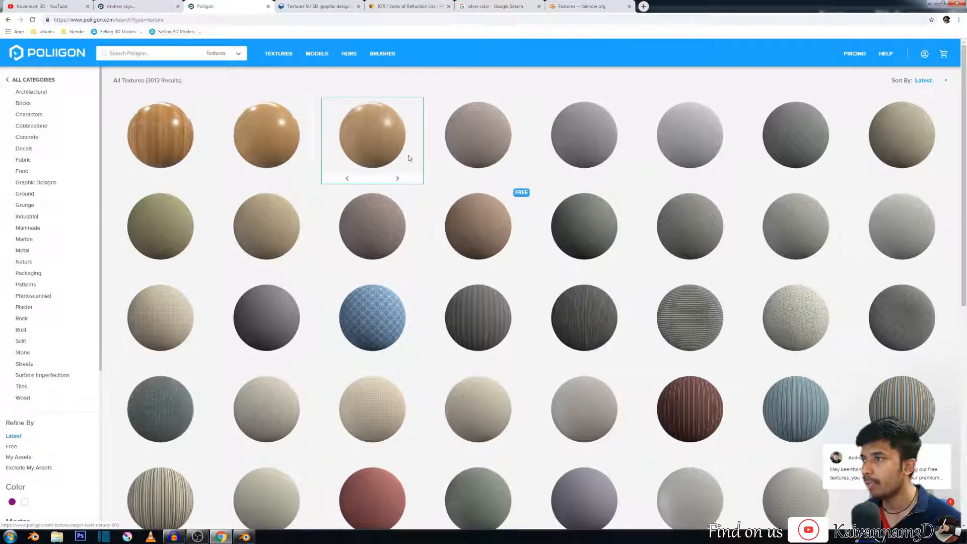
{"action": "mouse_move", "coordinate": [474, 336]}
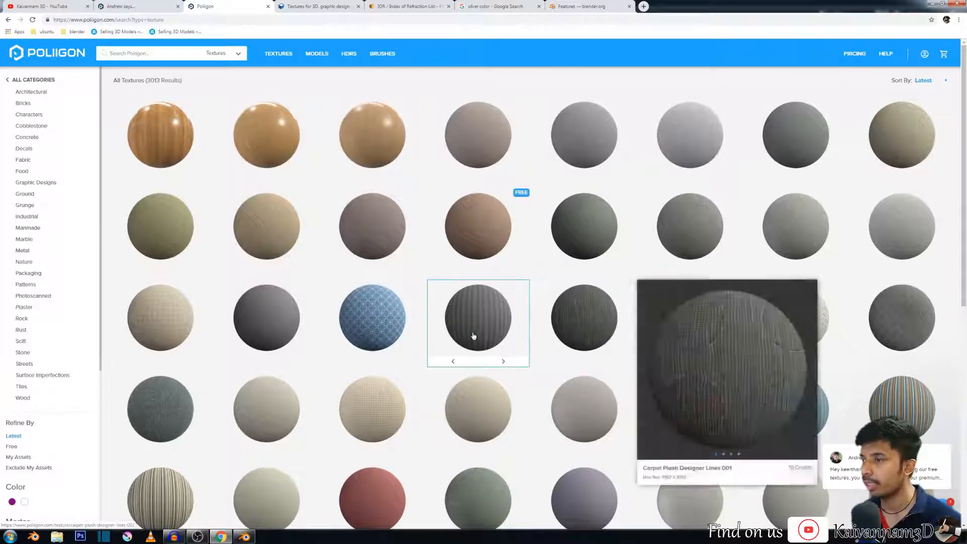
{"action": "scroll", "coordinate": [30, 390], "scroll_direction": "down", "scroll_amount": 3}
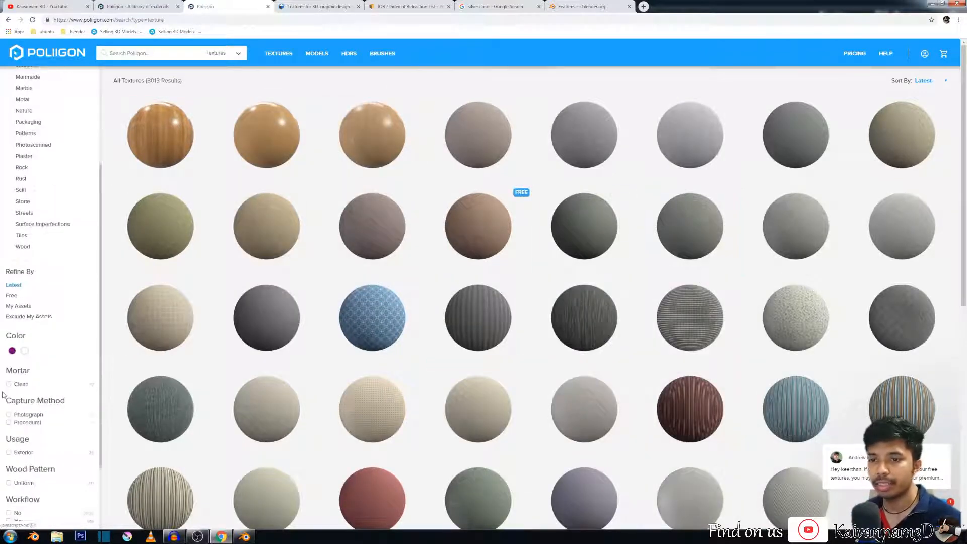
{"action": "left_click", "coordinate": [11, 297]}
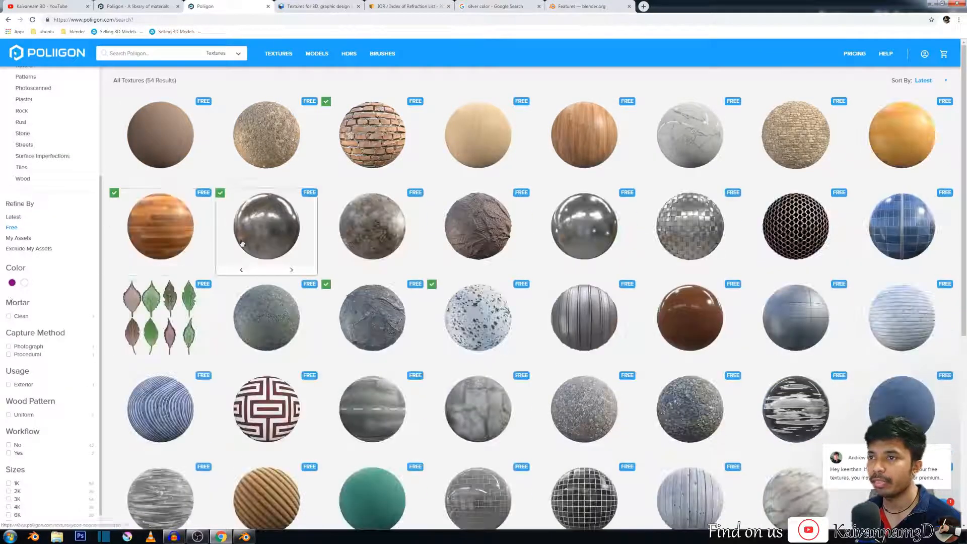
Step: Open the Wood Flooring 044 texture and look through its sphere, cube and flat previews and its list of maps
{"action": "left_click", "coordinate": [151, 222]}
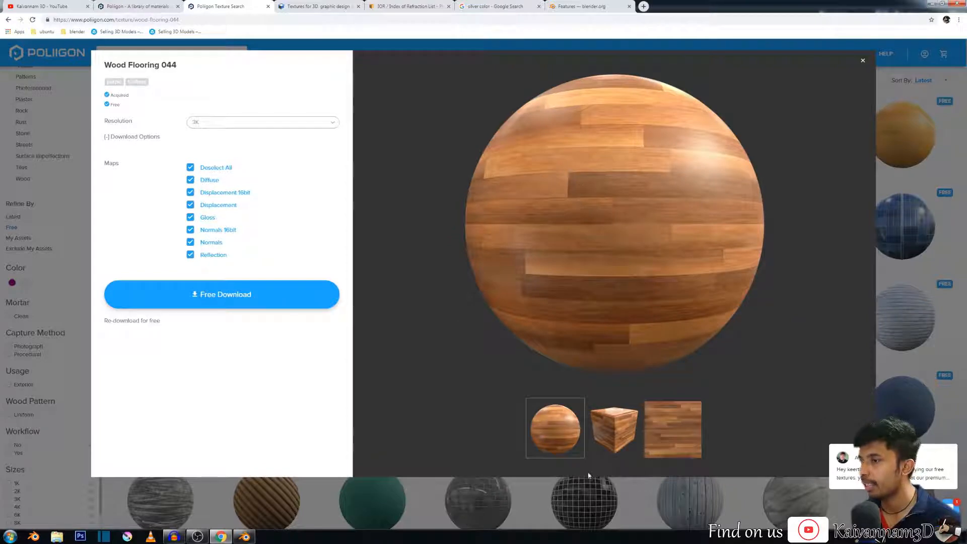
{"action": "left_click", "coordinate": [613, 443]}
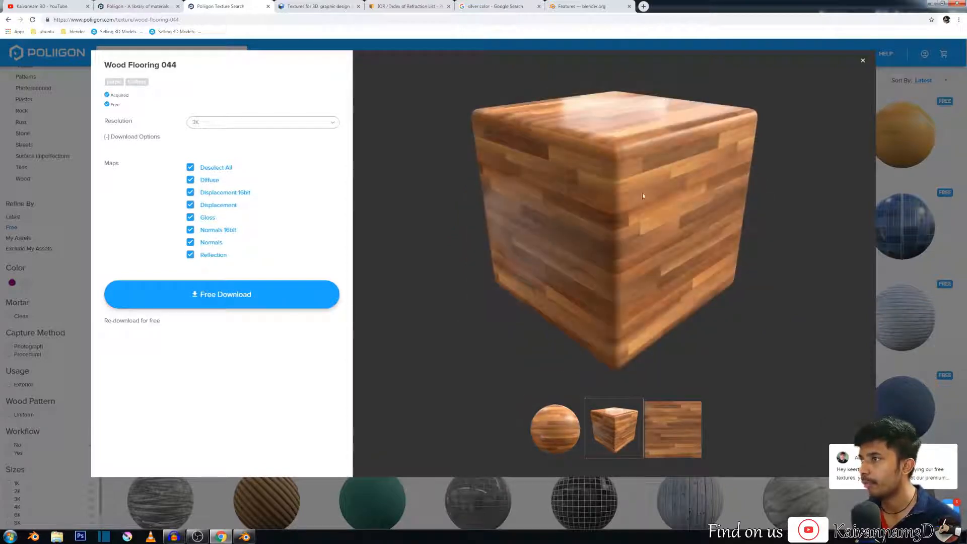
{"action": "left_click", "coordinate": [682, 434]}
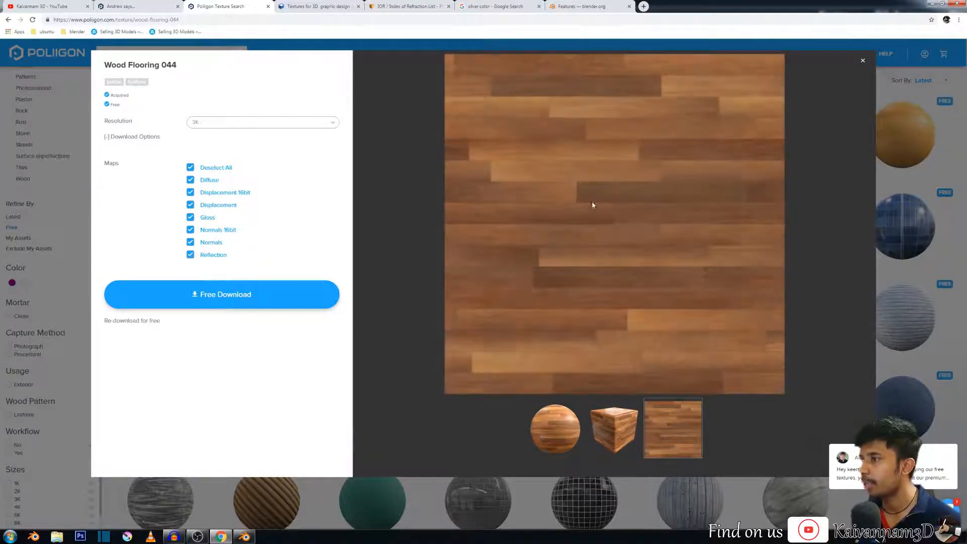
{"action": "left_click", "coordinate": [617, 446]}
{"action": "left_click", "coordinate": [554, 428]}
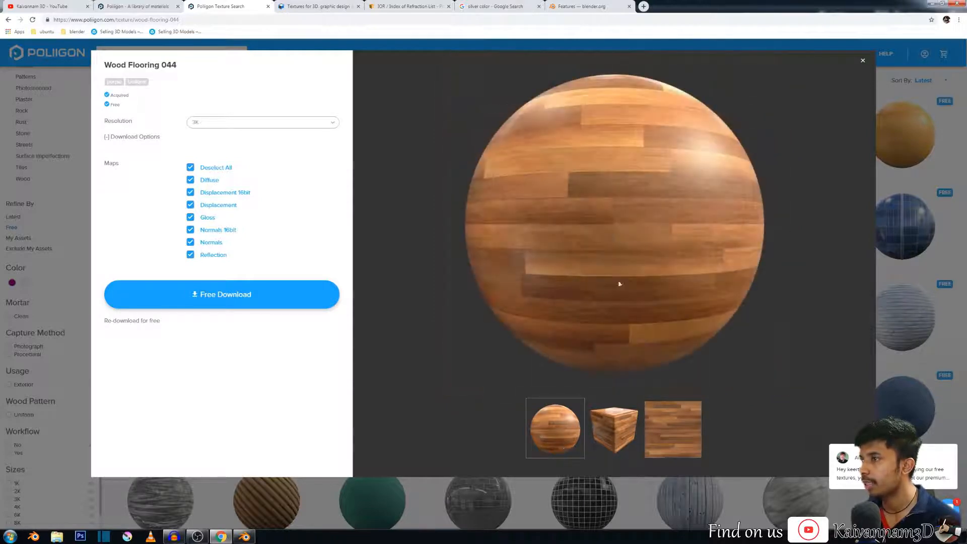
{"action": "left_click", "coordinate": [631, 439]}
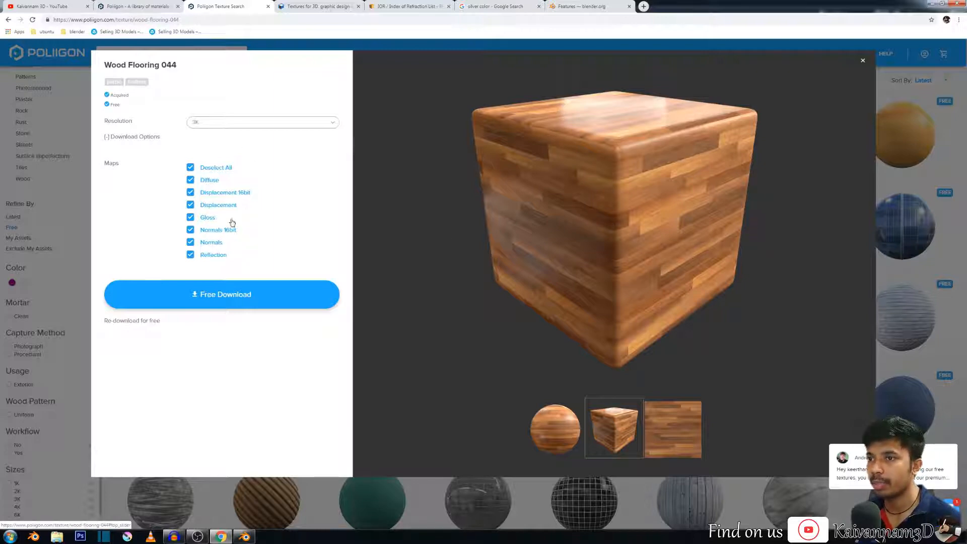
Step: Switch to the file explorer, open the WALL texture folder and view the cliff's colour, displacement, gloss, normal and reflection maps full size
{"action": "left_click", "coordinate": [57, 536]}
{"action": "double_click", "coordinate": [359, 111]}
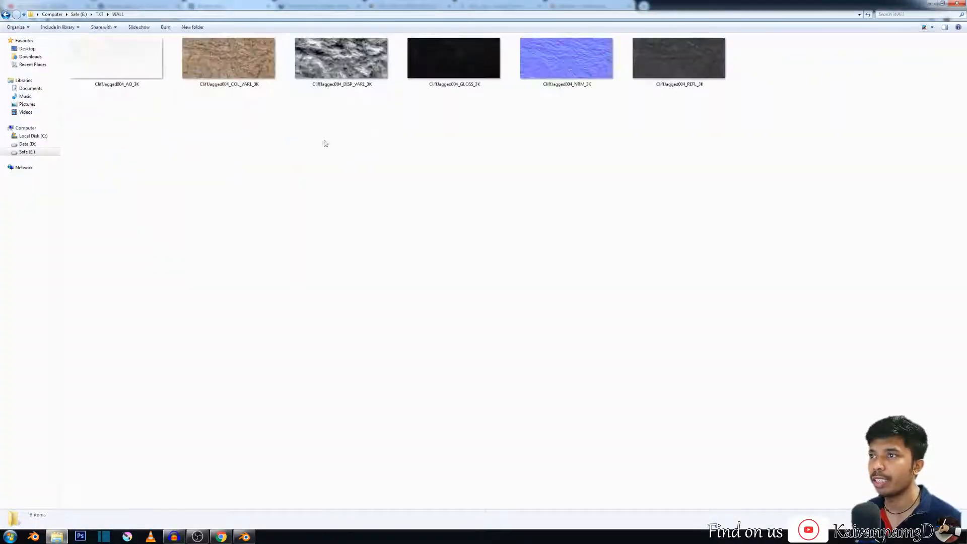
{"action": "double_click", "coordinate": [226, 63]}
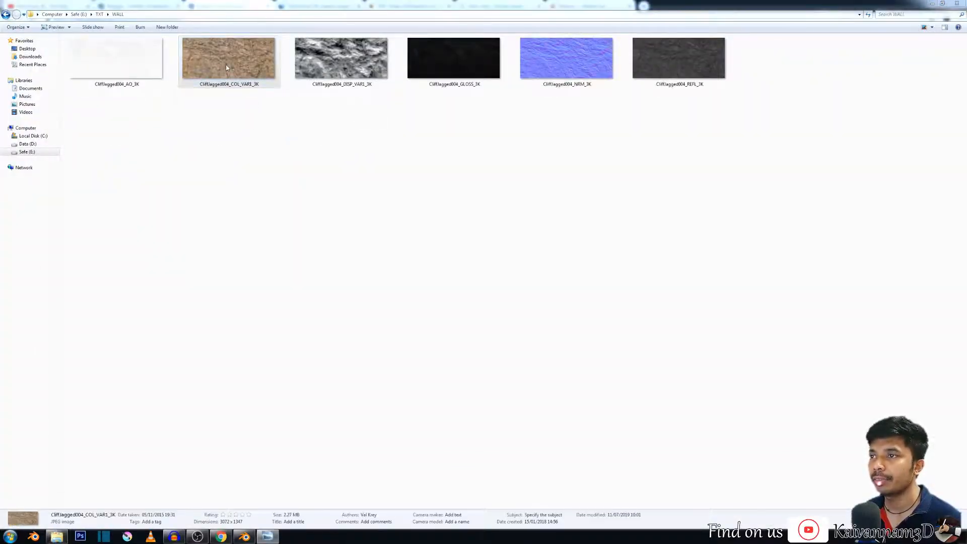
{"action": "key", "text": "Right"}
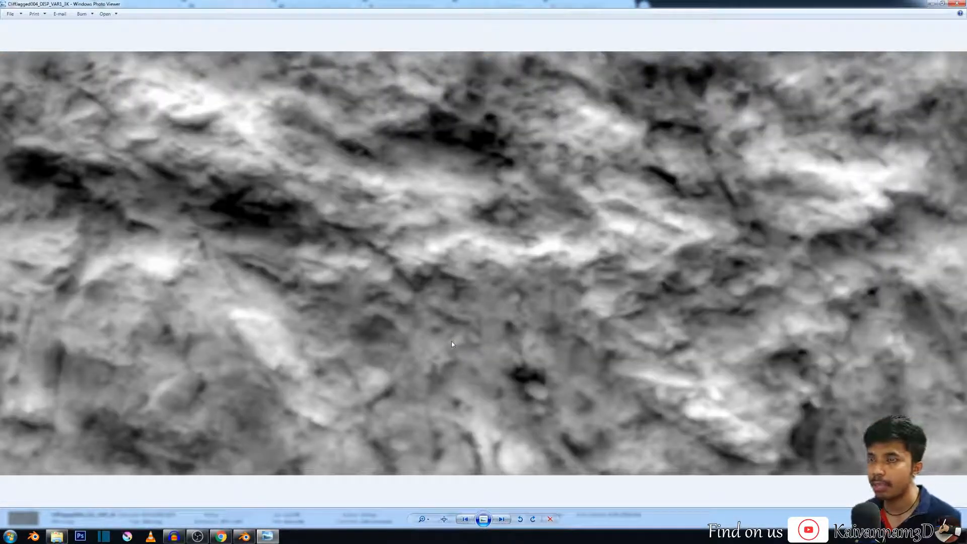
{"action": "key", "text": "Right"}
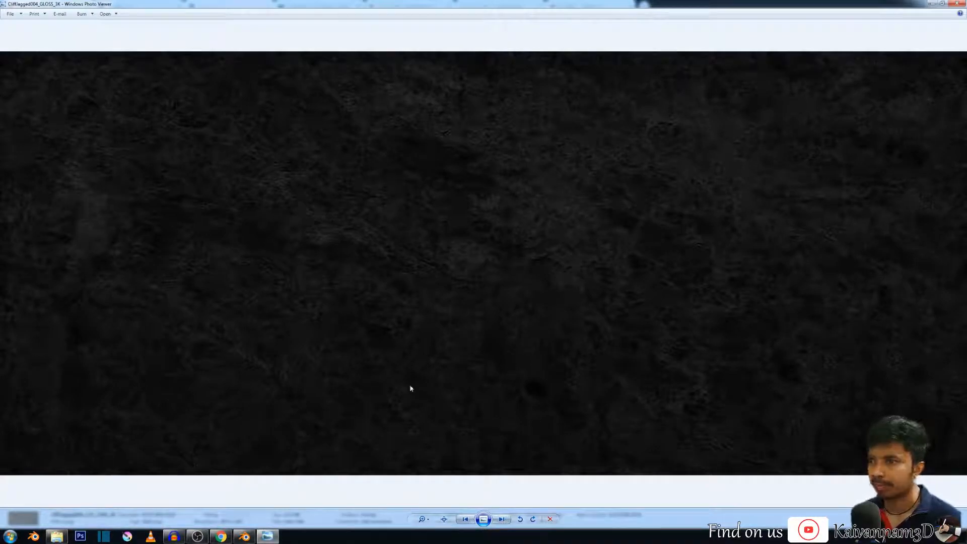
{"action": "key", "text": "Right"}
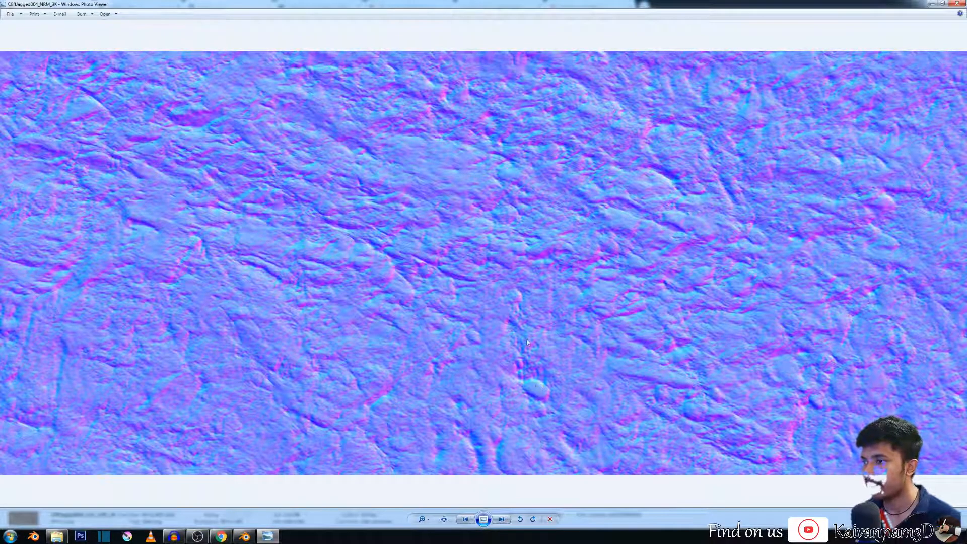
{"action": "key", "text": "Right"}
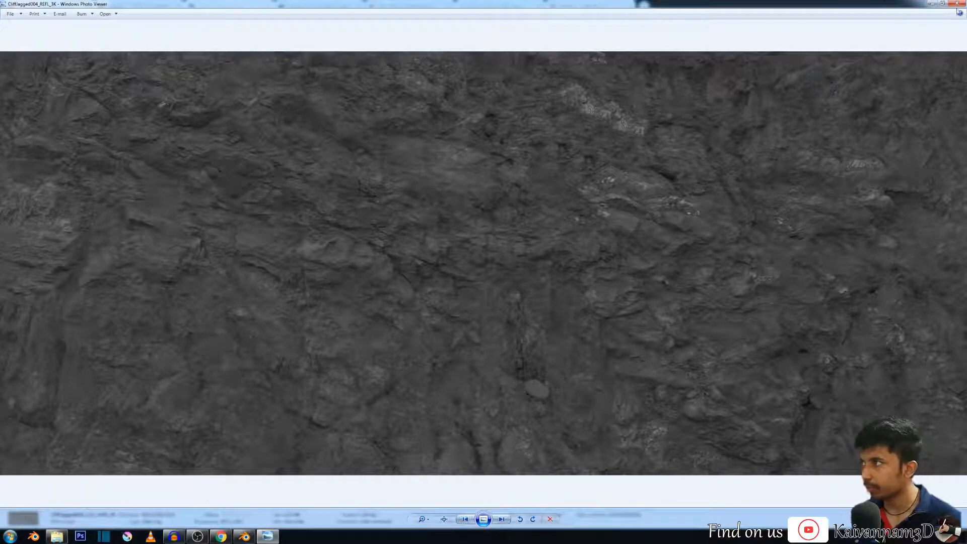
{"action": "left_click", "coordinate": [956, 4]}
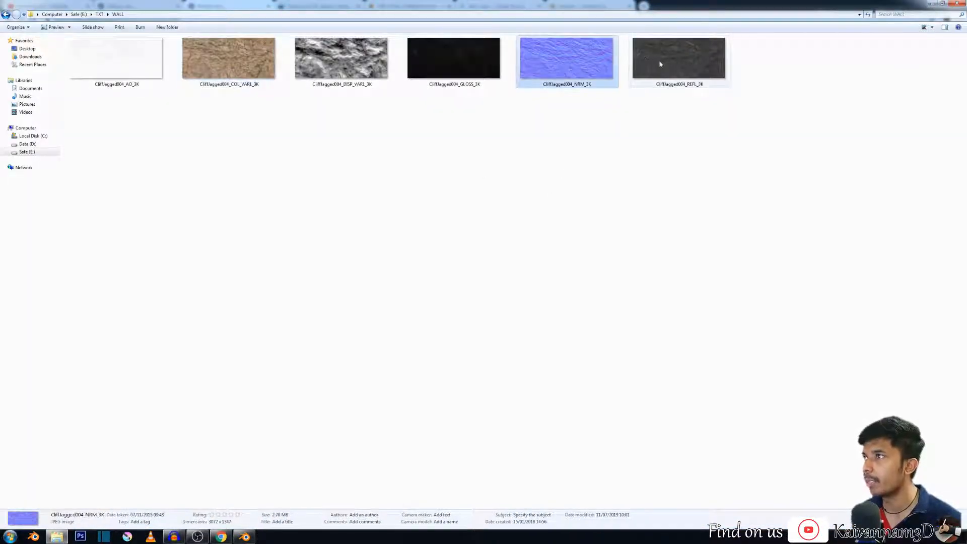
Step: Point out the reflection and normal map files, highlight the five maps from colour to reflection together, and clear the selection
{"action": "left_click", "coordinate": [664, 66]}
{"action": "left_click", "coordinate": [582, 80]}
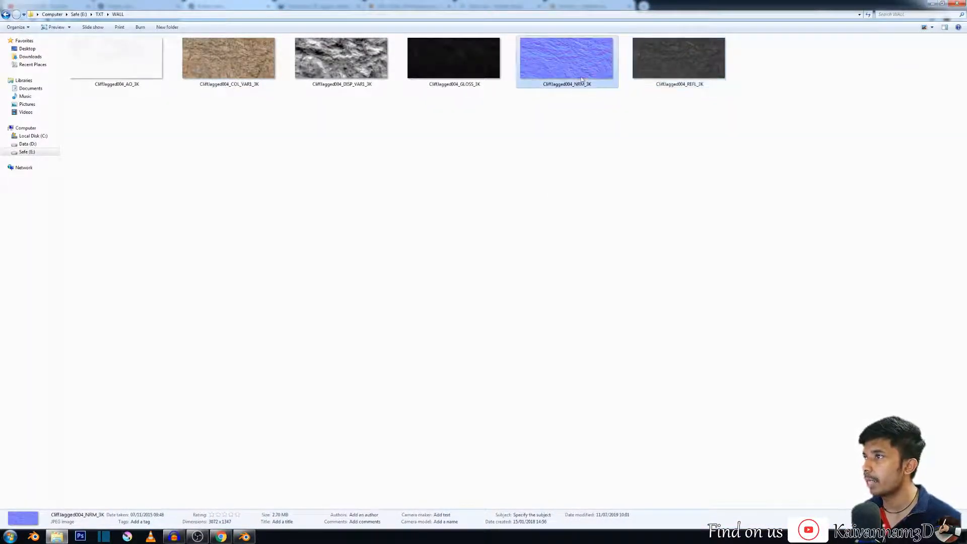
{"action": "left_click_drag", "start_coordinate": [92, 130], "coordinate": [150, 117]}
{"action": "left_click_drag", "start_coordinate": [236, 99], "coordinate": [666, 56]}
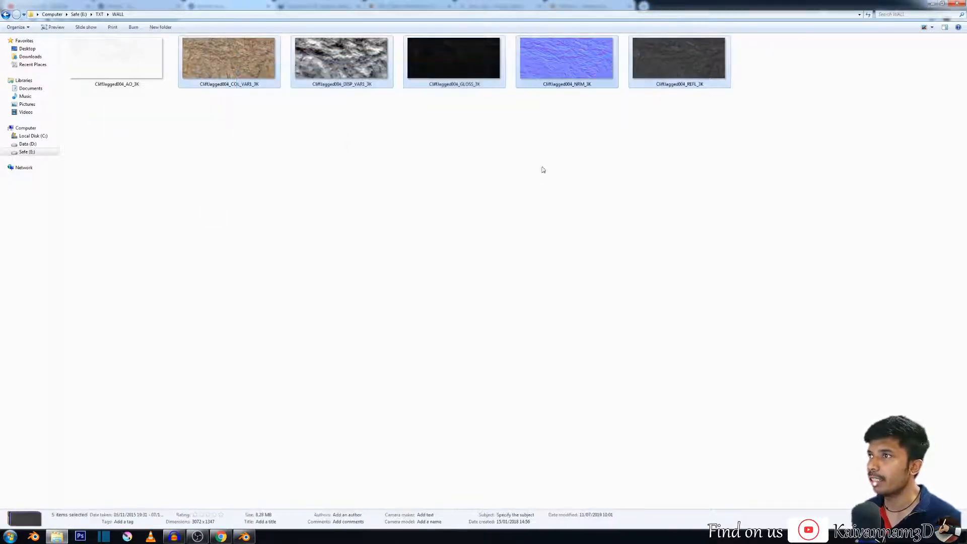
{"action": "left_click", "coordinate": [541, 168]}
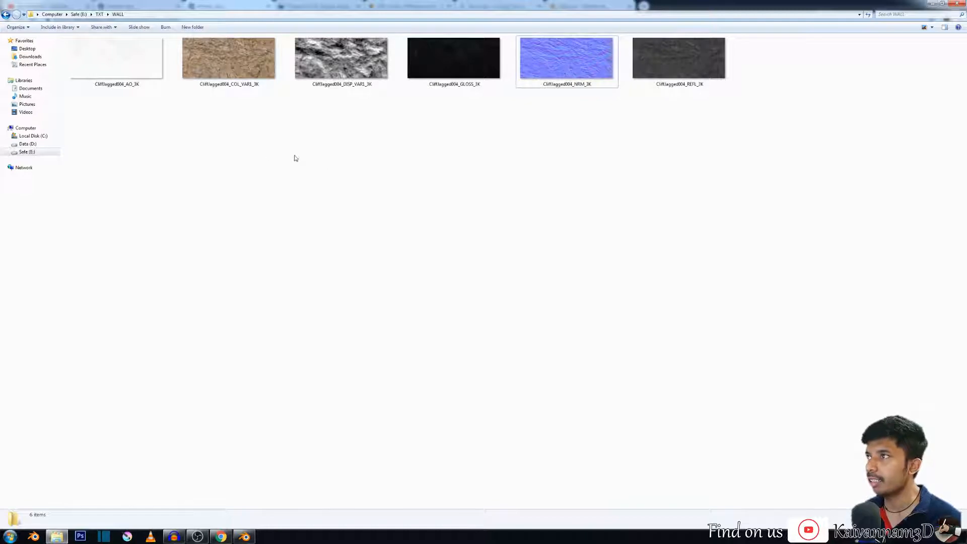
Step: Switch back to Blender and rearrange the ground plane's Principled BSDF and Material Output nodes, leaving room for texture nodes
{"action": "left_click", "coordinate": [244, 536]}
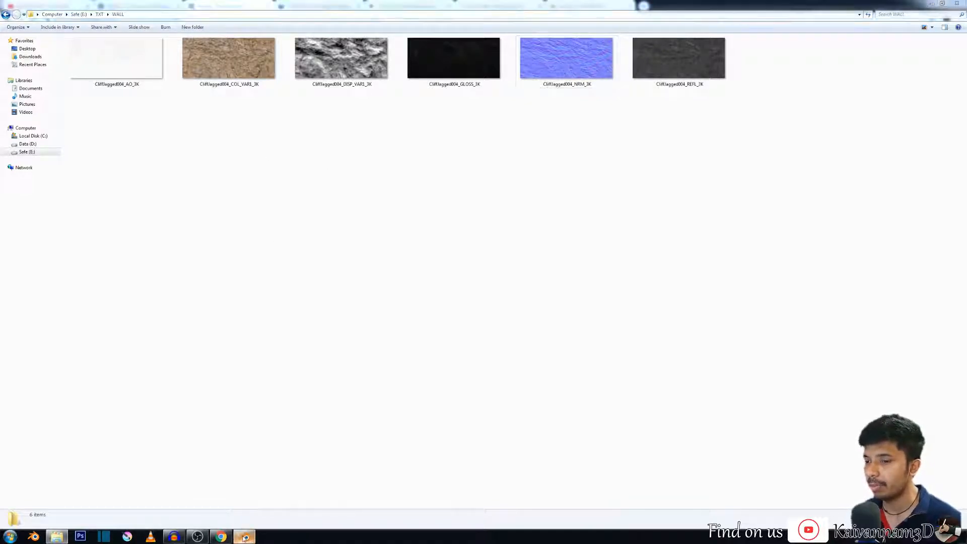
{"action": "left_click_drag", "start_coordinate": [460, 304], "coordinate": [427, 295]}
{"action": "left_click_drag", "start_coordinate": [600, 355], "coordinate": [626, 346]}
{"action": "left_click_drag", "start_coordinate": [411, 291], "coordinate": [462, 283]}
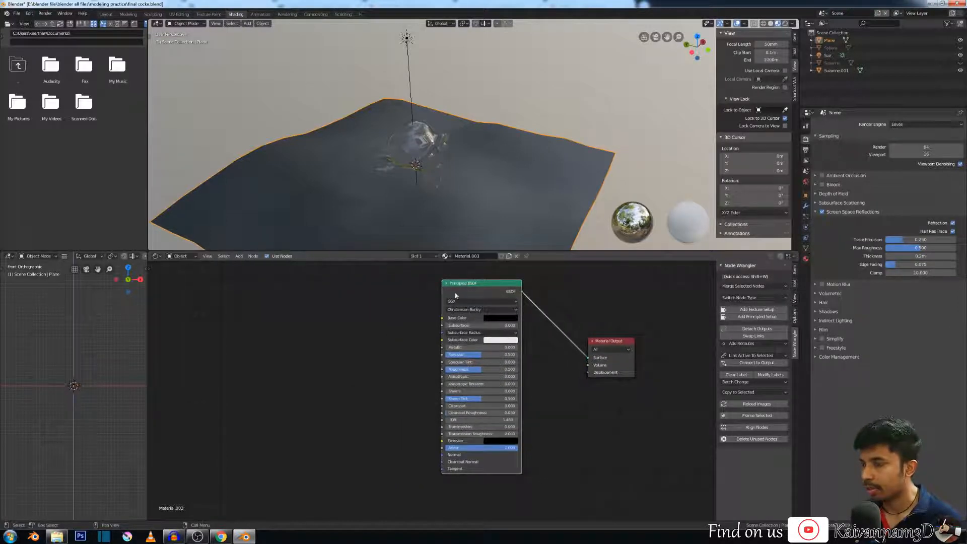
Step: Add an Image Texture node to the ground plane's material and place it beside the Principled BSDF's input side
{"action": "key", "text": "shift+a"}
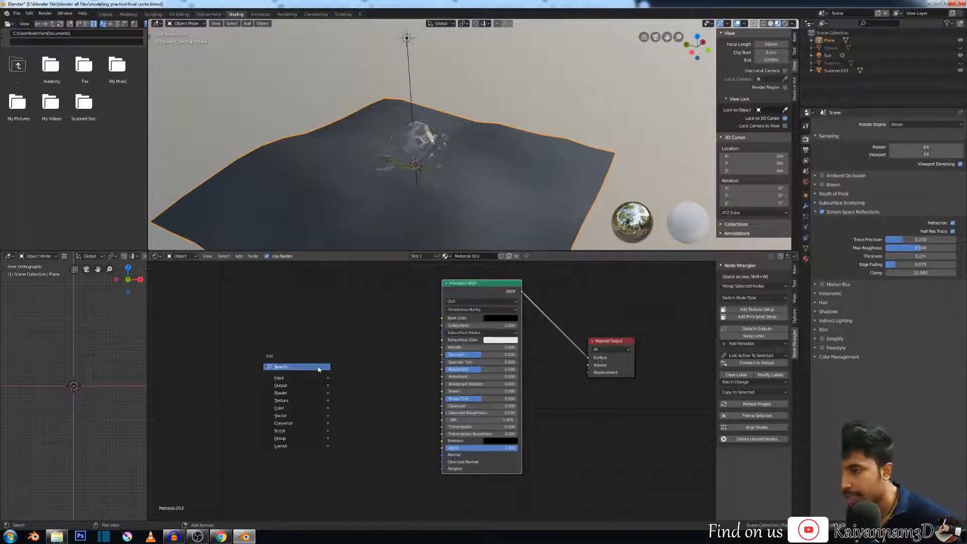
{"action": "key", "text": "shift+a"}
{"action": "left_click", "coordinate": [279, 331]}
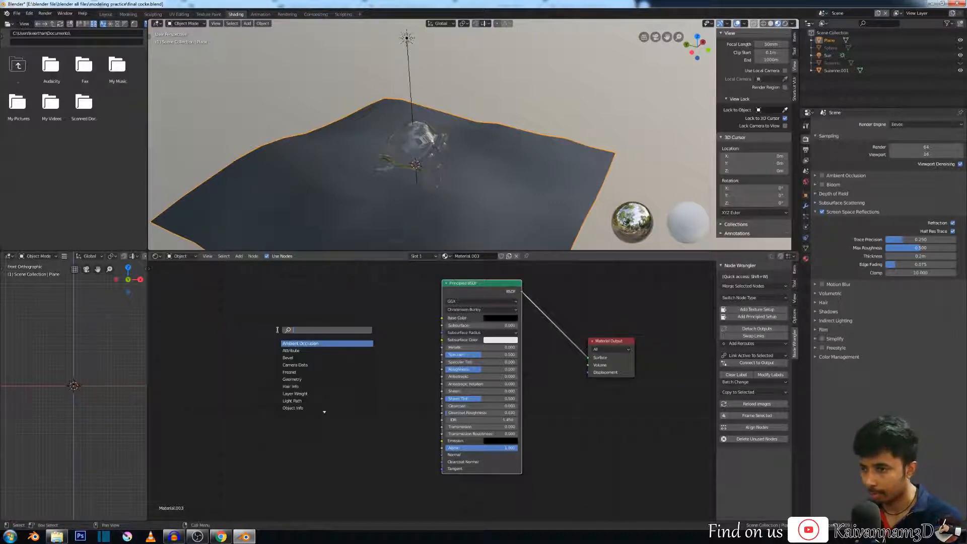
{"action": "type", "text": "im"}
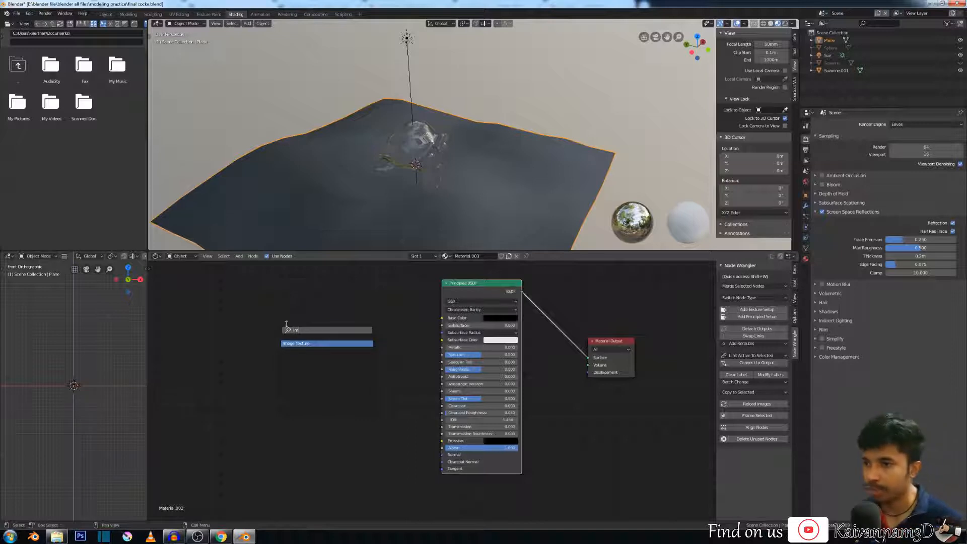
{"action": "left_click", "coordinate": [309, 344]}
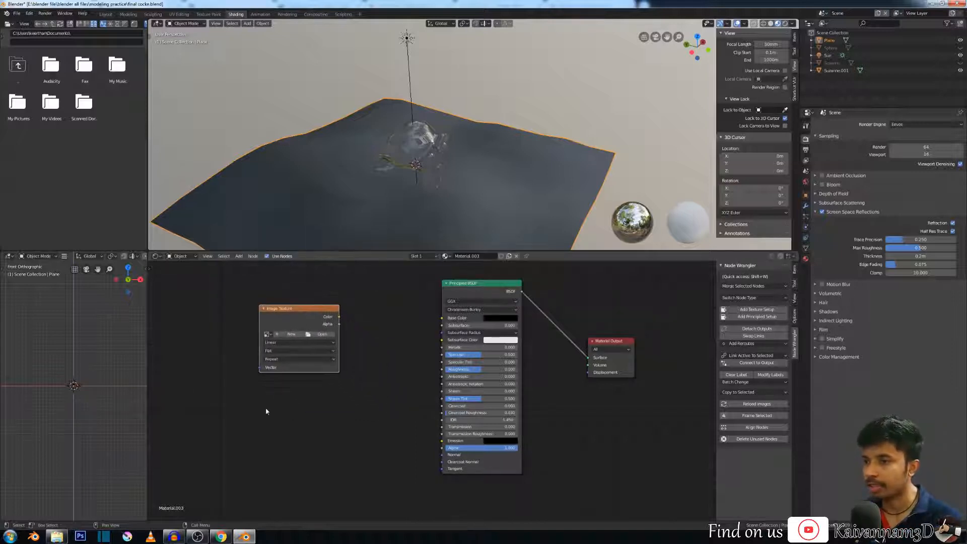
{"action": "key", "text": "shift+a"}
{"action": "mouse_move", "coordinate": [252, 449]}
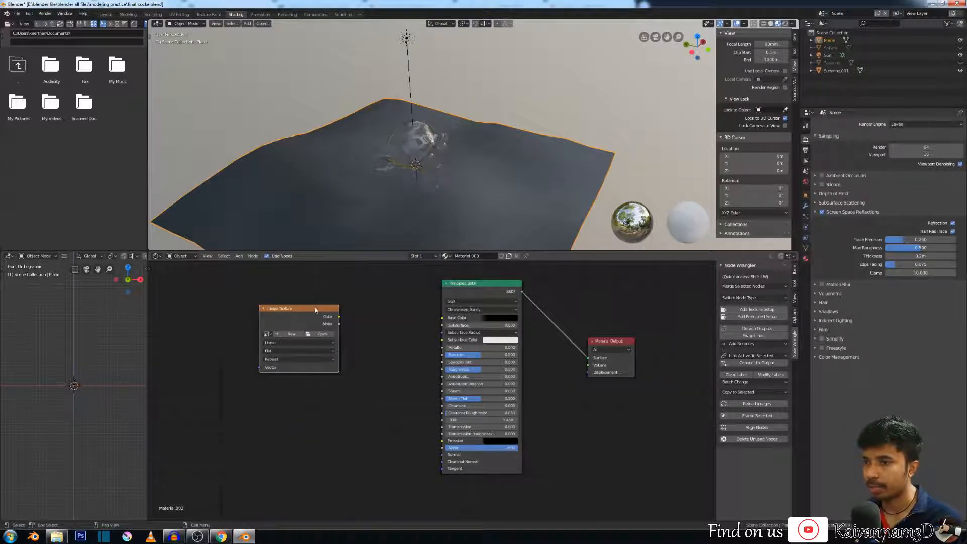
{"action": "left_click_drag", "start_coordinate": [316, 310], "coordinate": [320, 284]}
{"action": "scroll", "coordinate": [350, 326], "scroll_direction": "up", "scroll_amount": 2}
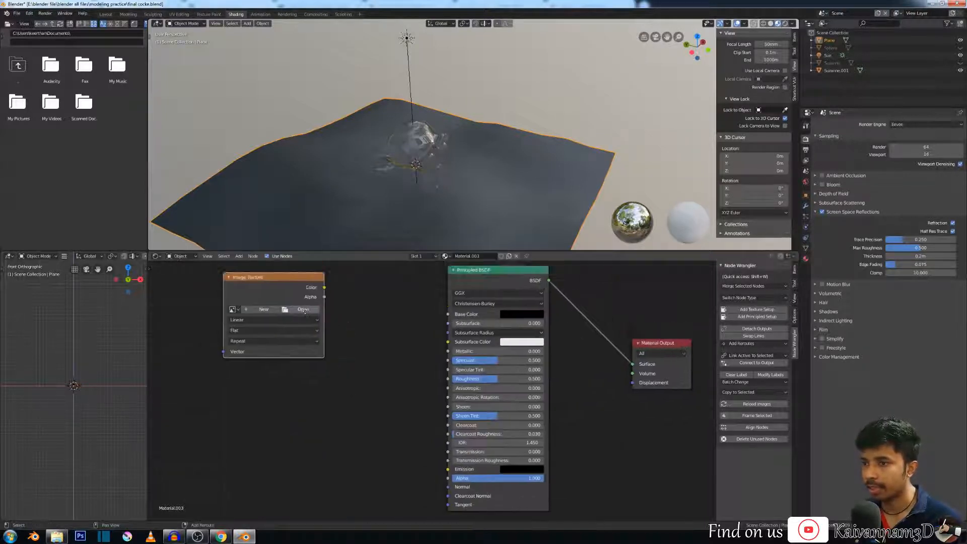
Step: Connect the Image Texture's Color output to the Principled BSDF's Base Color input
{"action": "middle_click_drag", "start_coordinate": [304, 311], "coordinate": [318, 359]}
{"action": "left_click_drag", "start_coordinate": [313, 323], "coordinate": [462, 362]}
{"action": "scroll", "coordinate": [355, 242], "scroll_direction": "down", "scroll_amount": 1}
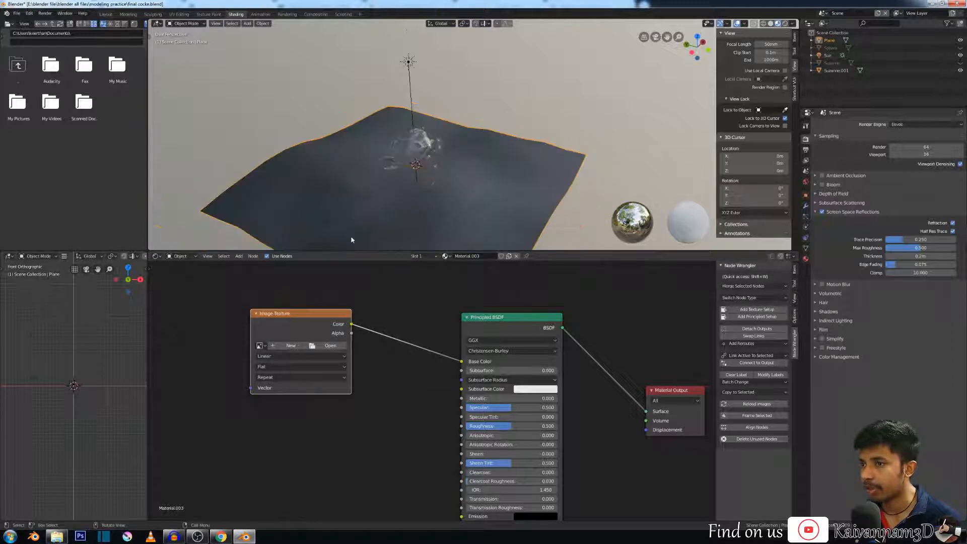
{"action": "scroll", "coordinate": [413, 189], "scroll_direction": "down", "scroll_amount": 1}
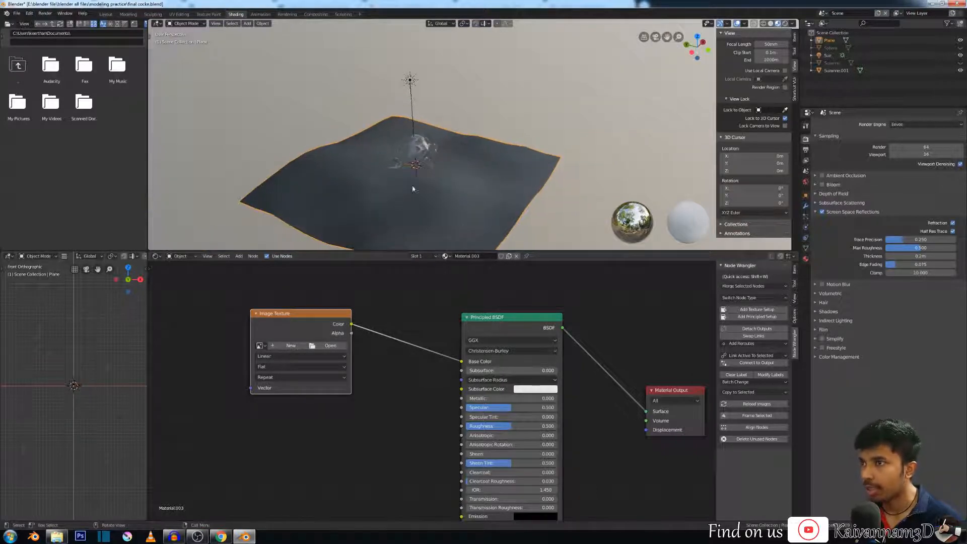
{"action": "scroll", "coordinate": [429, 209], "scroll_direction": "up", "scroll_amount": 2}
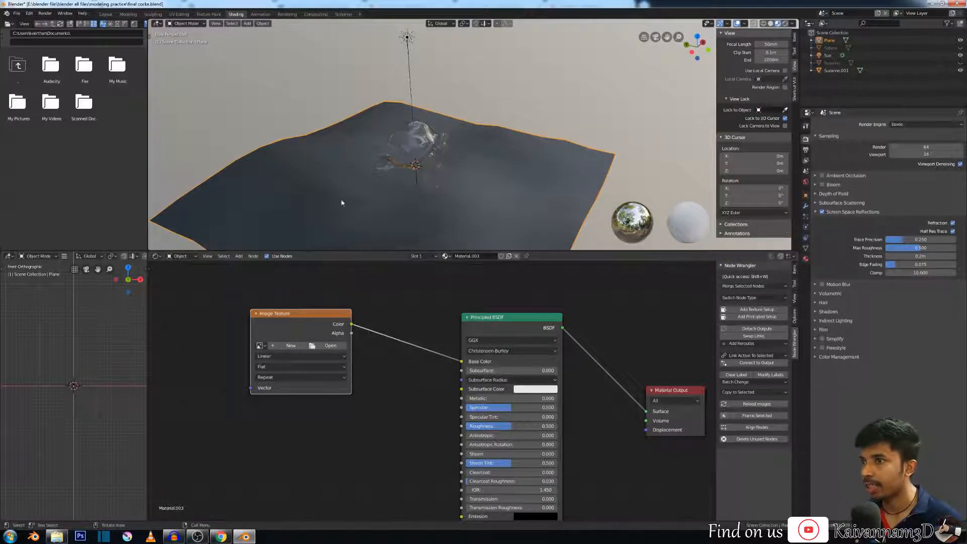
Step: Load Bricks08_col.jpg from the brick folder inside TXT on drive E into the Image Texture node
{"action": "left_click_drag", "start_coordinate": [329, 314], "coordinate": [321, 298]}
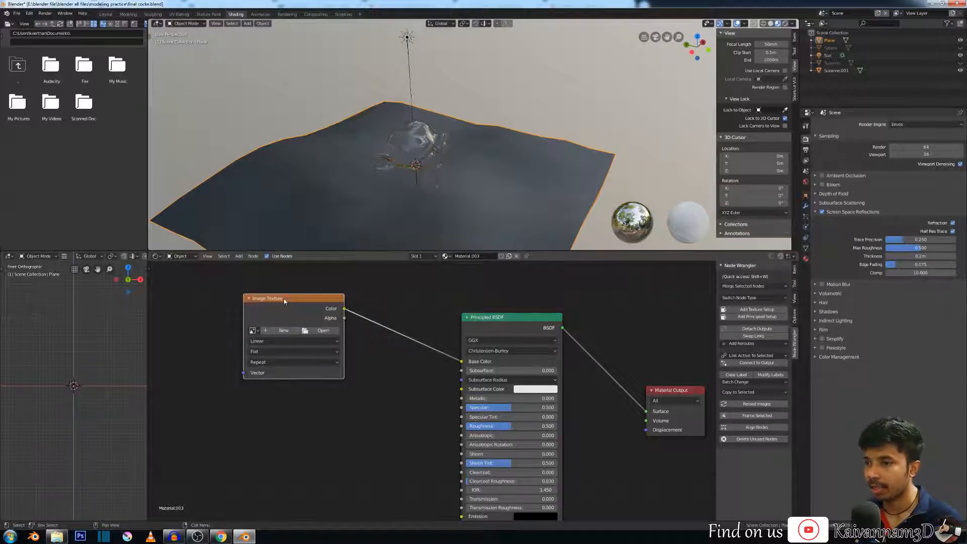
{"action": "left_click_drag", "start_coordinate": [284, 297], "coordinate": [302, 293]}
{"action": "left_click", "coordinate": [341, 326]}
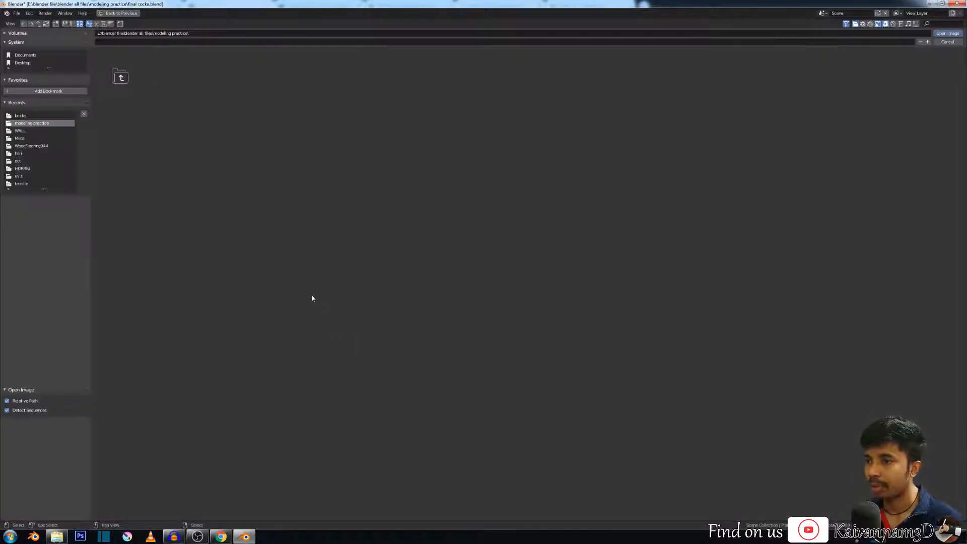
{"action": "left_click", "coordinate": [20, 33]}
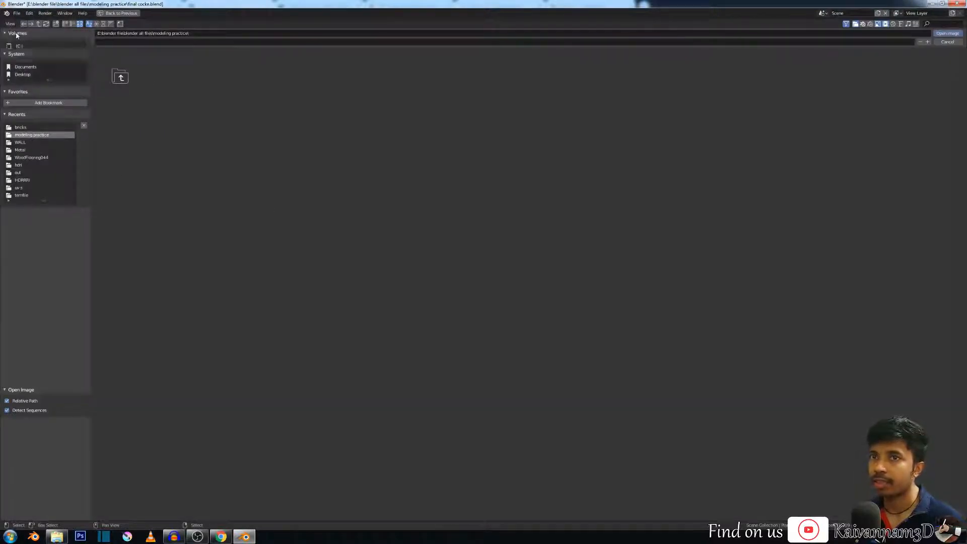
{"action": "left_click", "coordinate": [22, 61]}
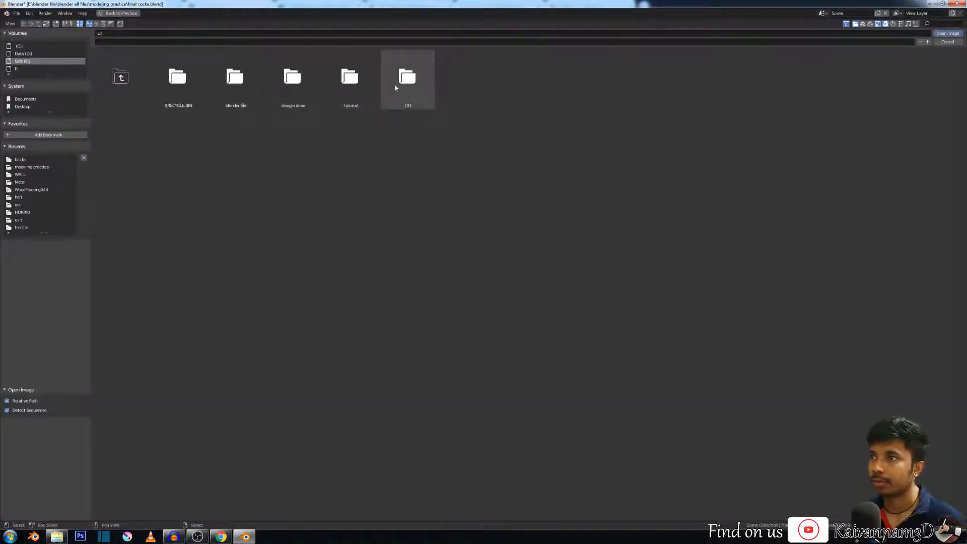
{"action": "double_click", "coordinate": [406, 78]}
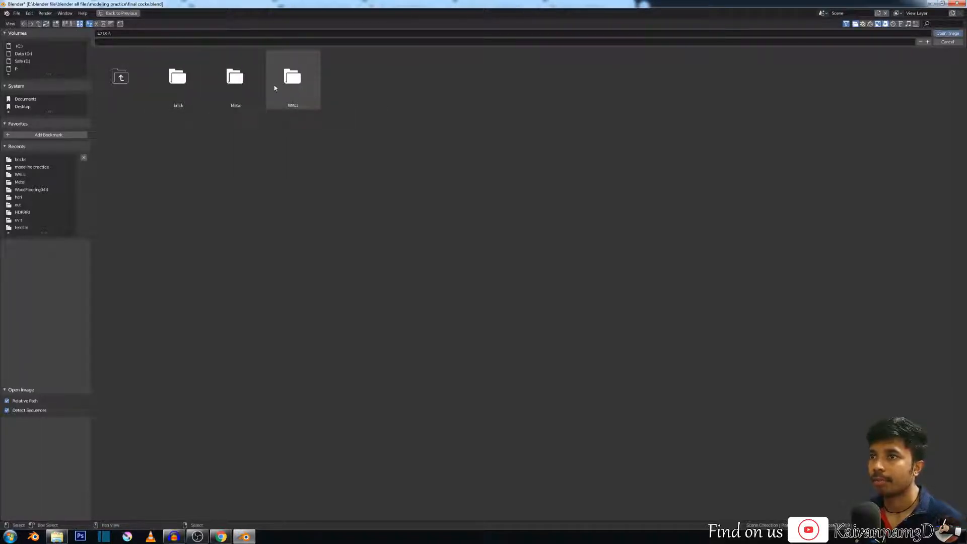
{"action": "double_click", "coordinate": [192, 81]}
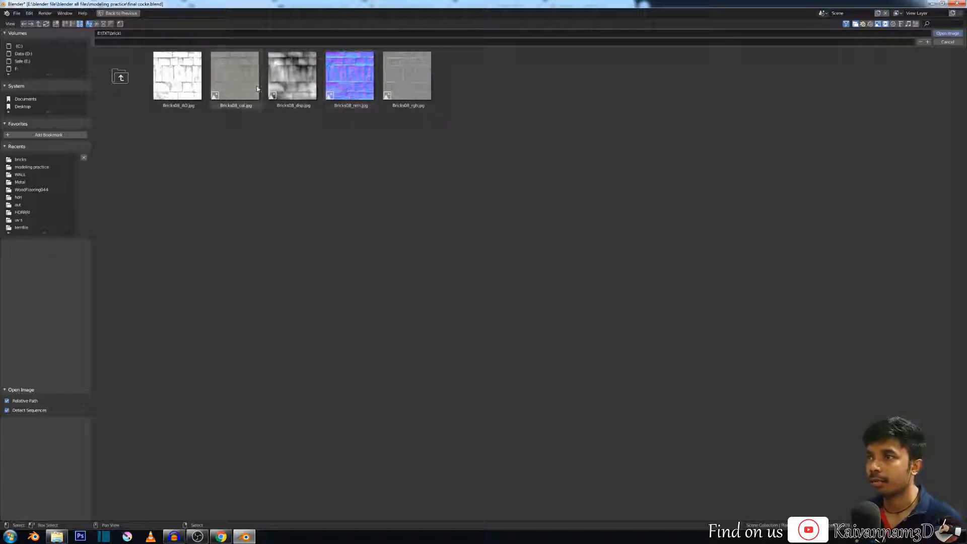
{"action": "left_click", "coordinate": [231, 77]}
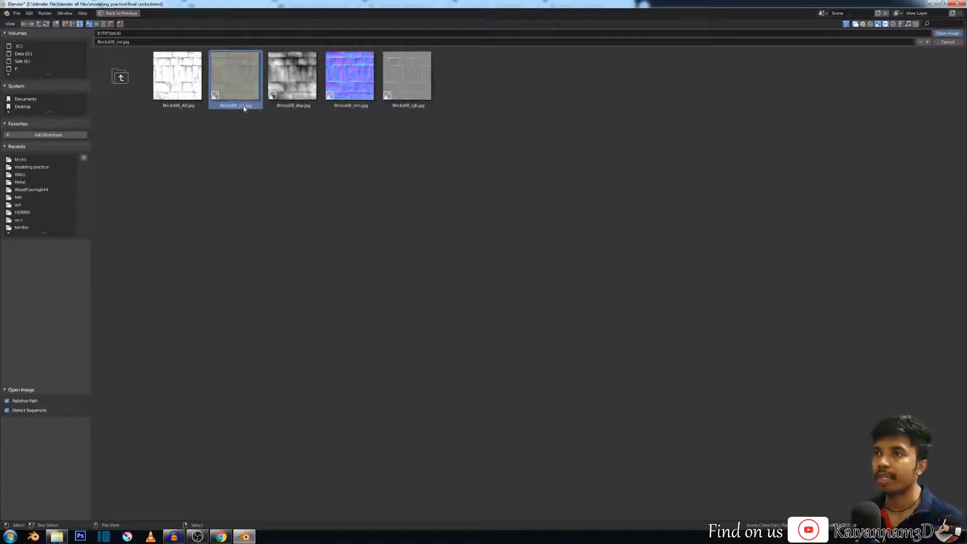
{"action": "double_click", "coordinate": [241, 77]}
Step: Examine the brick colour texture on the ground plane from several angles and distances
{"action": "scroll", "coordinate": [417, 203], "scroll_direction": "down", "scroll_amount": 2}
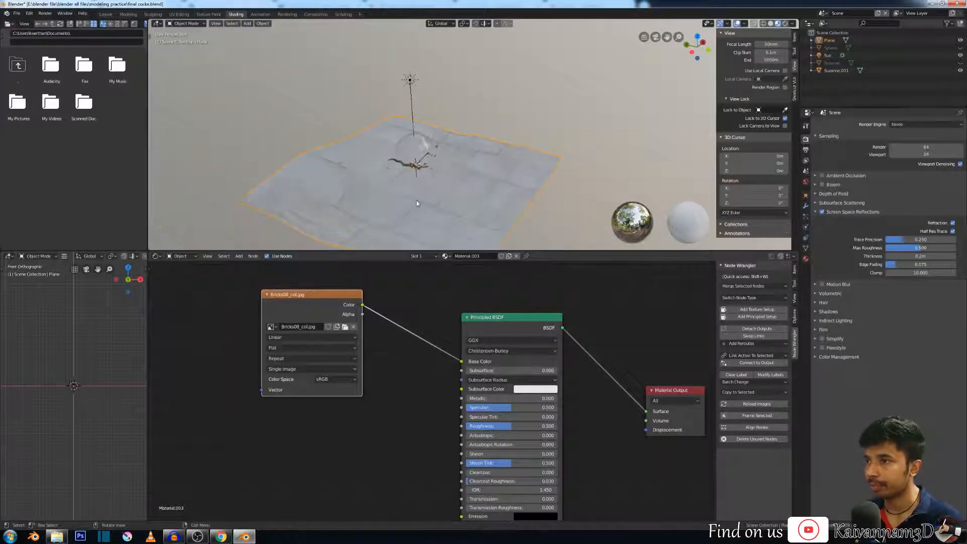
{"action": "middle_click_drag", "start_coordinate": [417, 202], "coordinate": [415, 212]}
{"action": "scroll", "coordinate": [434, 204], "scroll_direction": "up", "scroll_amount": 3}
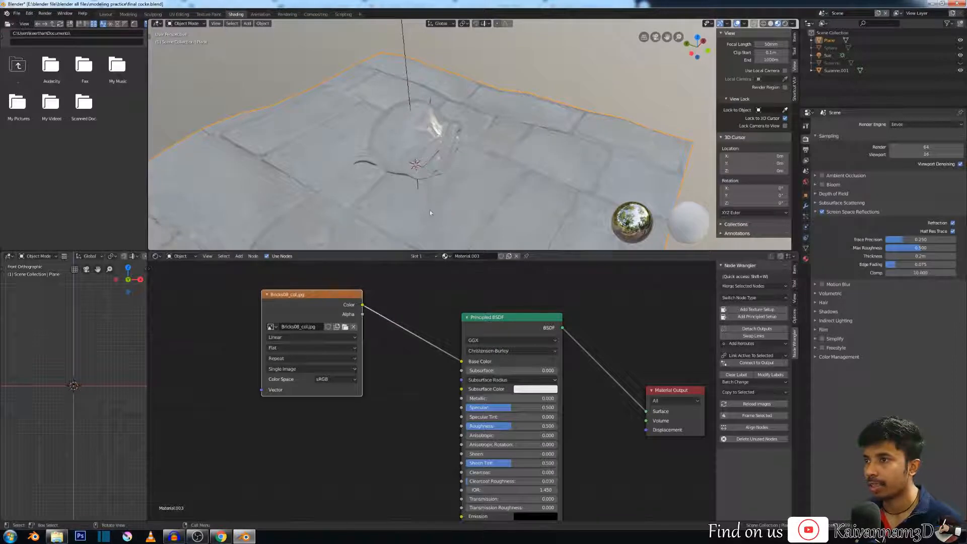
{"action": "left_click_drag", "start_coordinate": [344, 301], "coordinate": [321, 300]}
{"action": "scroll", "coordinate": [363, 216], "scroll_direction": "down", "scroll_amount": 2}
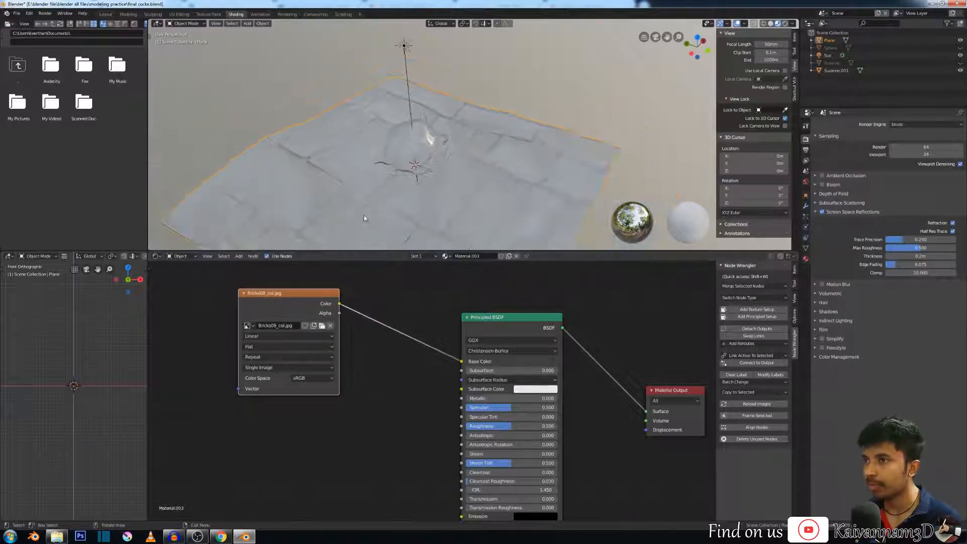
{"action": "scroll", "coordinate": [370, 220], "scroll_direction": "down", "scroll_amount": 2}
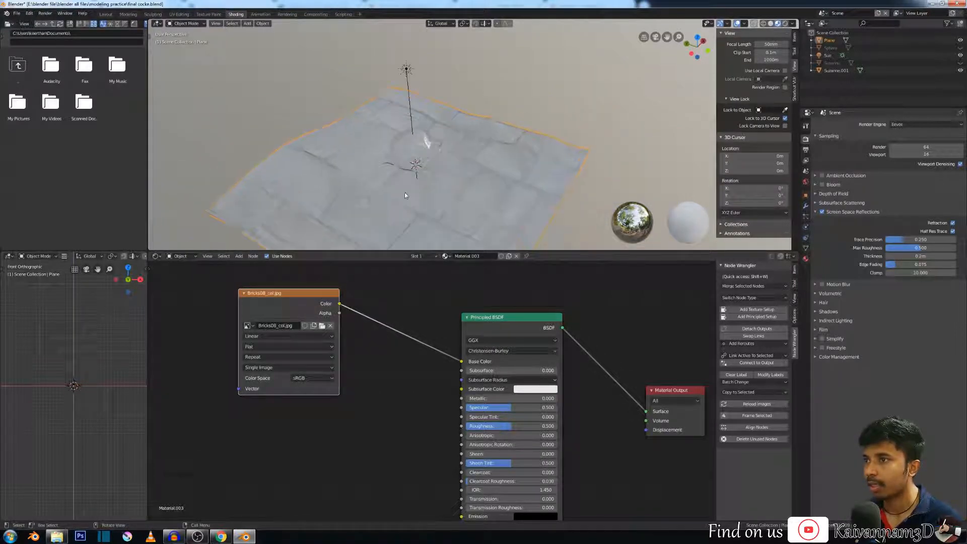
{"action": "scroll", "coordinate": [402, 198], "scroll_direction": "up", "scroll_amount": 2}
{"action": "middle_click_drag", "start_coordinate": [401, 198], "coordinate": [331, 179]}
{"action": "middle_click_drag", "start_coordinate": [330, 195], "coordinate": [408, 188]}
{"action": "scroll", "coordinate": [408, 187], "scroll_direction": "down", "scroll_amount": 4}
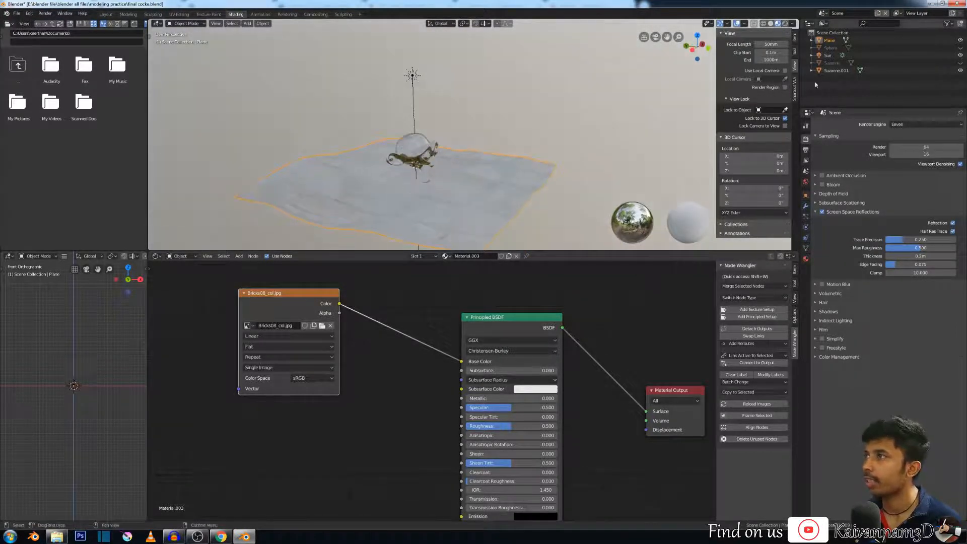
Step: Switch the 3D viewport to rendered shading and move the Bricks08_col.jpg node nearer to the Principled BSDF
{"action": "left_click", "coordinate": [785, 24]}
{"action": "mouse_move", "coordinate": [471, 155]}
{"action": "middle_mouse_down"}
{"action": "mouse_move", "coordinate": [463, 169]}
{"action": "mouse_move", "coordinate": [433, 159]}
{"action": "middle_mouse_up"}
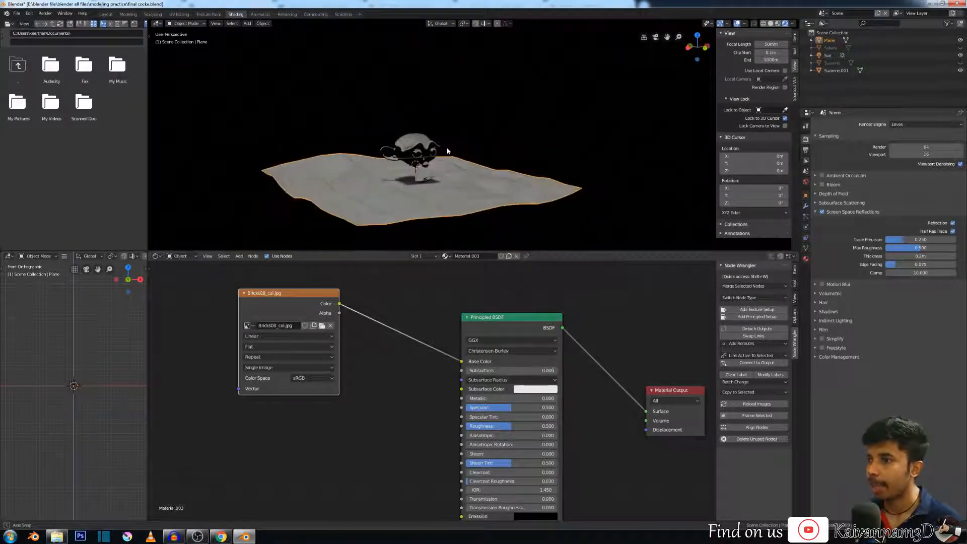
{"action": "left_click_drag", "start_coordinate": [309, 292], "coordinate": [328, 305]}
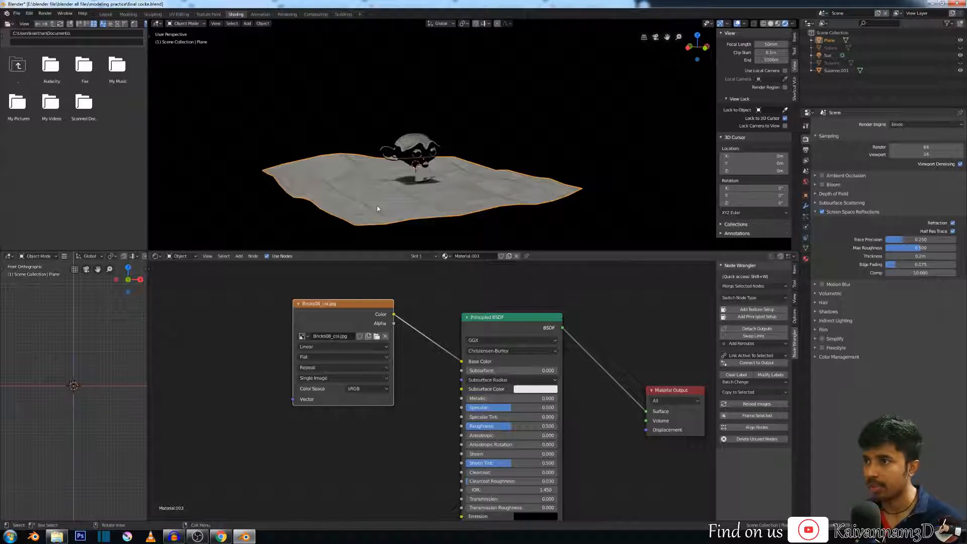
Step: Add a Mapping node ahead of the Bricks08_col.jpg node and shift the texture and Principled BSDF nodes to make room
{"action": "key", "text": "shift+a"}
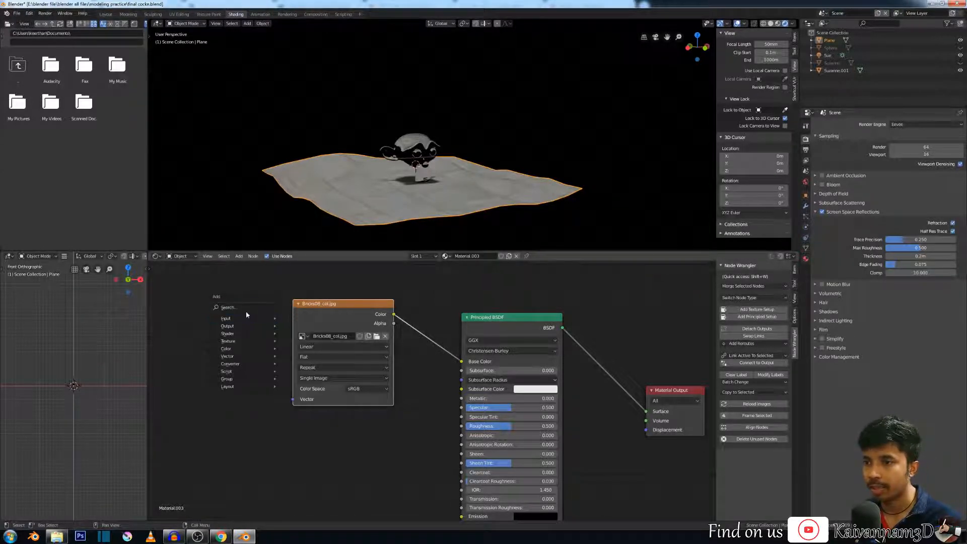
{"action": "mouse_move", "coordinate": [247, 358]}
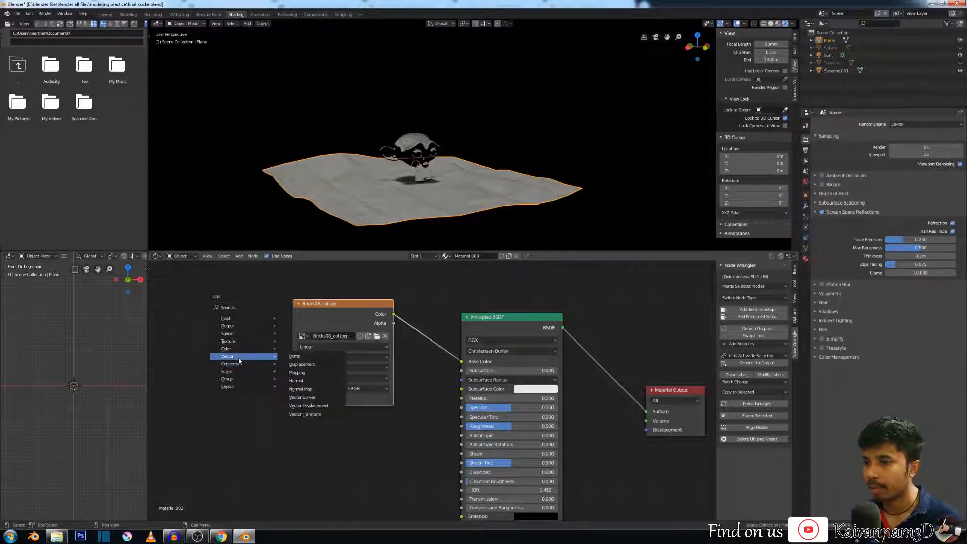
{"action": "left_click", "coordinate": [305, 376]}
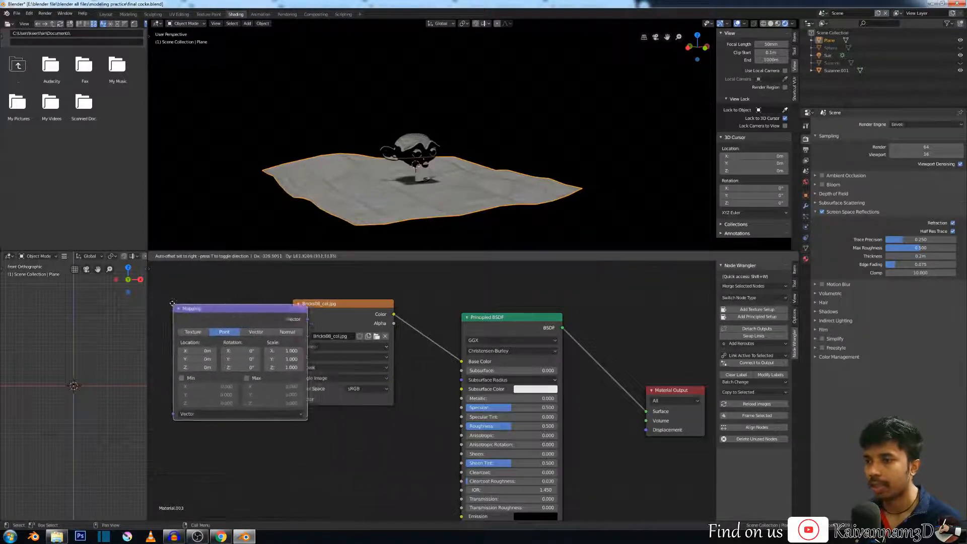
{"action": "left_click", "coordinate": [373, 300]}
{"action": "left_click_drag", "start_coordinate": [484, 318], "coordinate": [520, 305]}
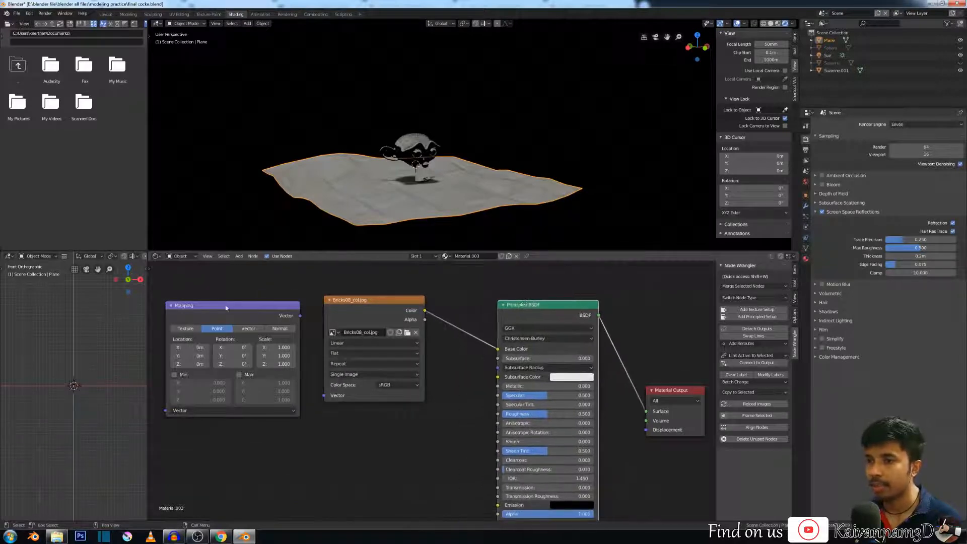
Step: Widen the node editor and spread the Mapping and Bricks08_col.jpg nodes apart
{"action": "scroll", "coordinate": [226, 308], "scroll_direction": "down", "scroll_amount": 1}
{"action": "scroll", "coordinate": [168, 303], "scroll_direction": "down", "scroll_amount": 1, "text": "shift"}
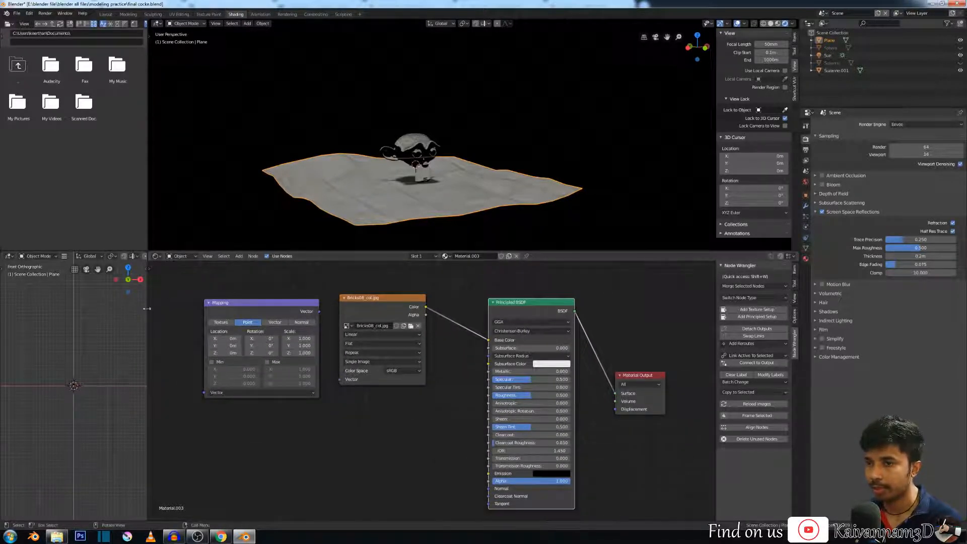
{"action": "left_click_drag", "start_coordinate": [147, 306], "coordinate": [85, 308]}
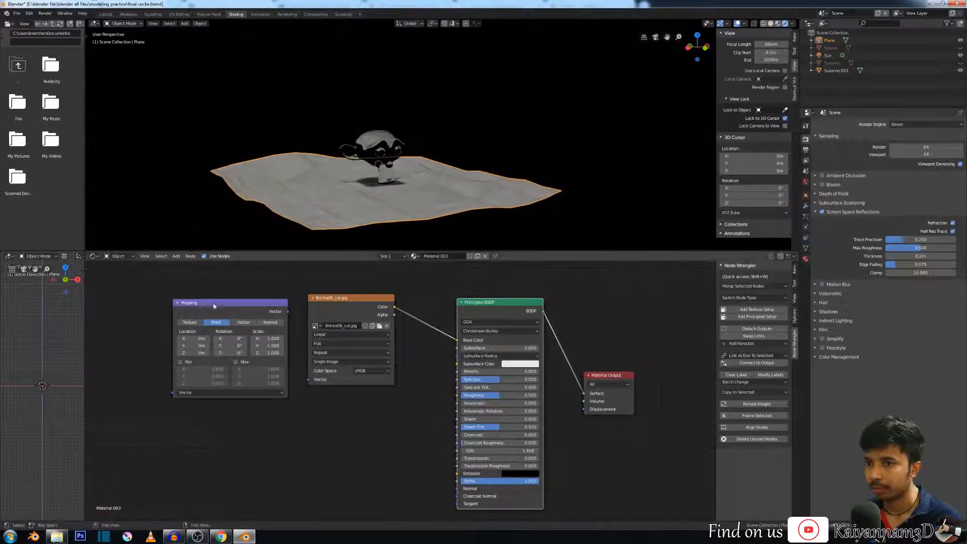
{"action": "left_click_drag", "start_coordinate": [213, 302], "coordinate": [155, 295]}
{"action": "left_click_drag", "start_coordinate": [361, 297], "coordinate": [323, 315]}
{"action": "left_click_drag", "start_coordinate": [186, 297], "coordinate": [179, 293]}
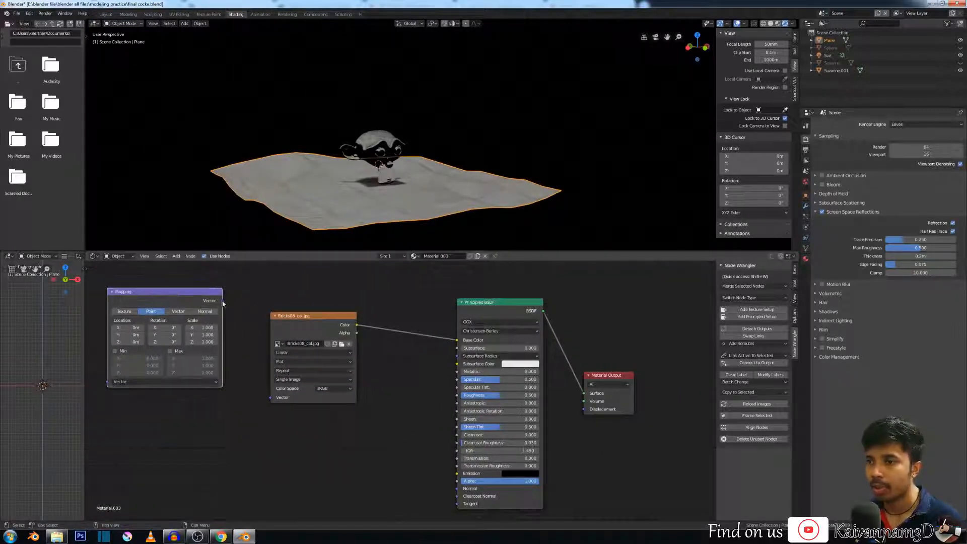
Step: Connect the Mapping node's Vector output to the Bricks08_col.jpg node's Vector input and tidy both nodes' positions
{"action": "left_click_drag", "start_coordinate": [222, 301], "coordinate": [272, 398]}
{"action": "middle_click_drag", "start_coordinate": [373, 224], "coordinate": [360, 207]}
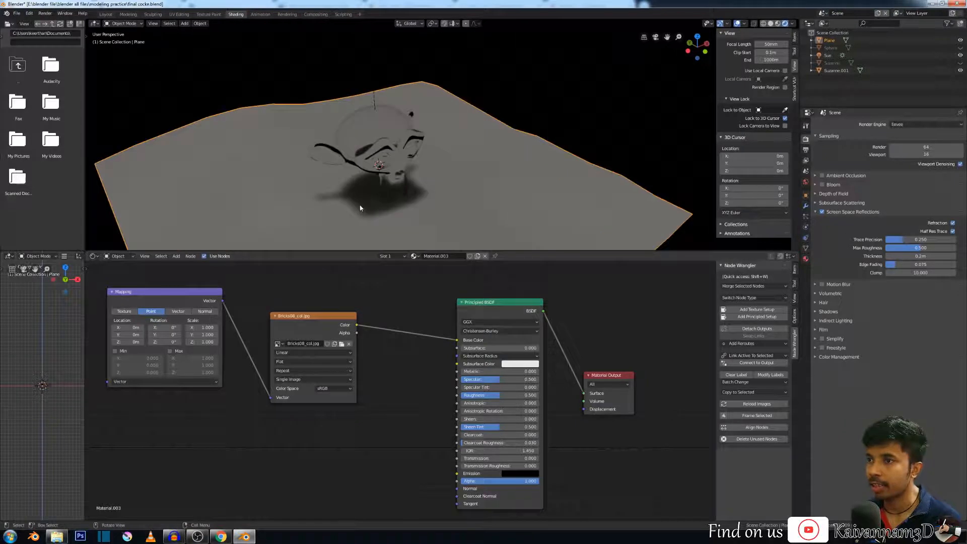
{"action": "left_click_drag", "start_coordinate": [343, 316], "coordinate": [376, 304]}
{"action": "left_click_drag", "start_coordinate": [195, 299], "coordinate": [230, 297]}
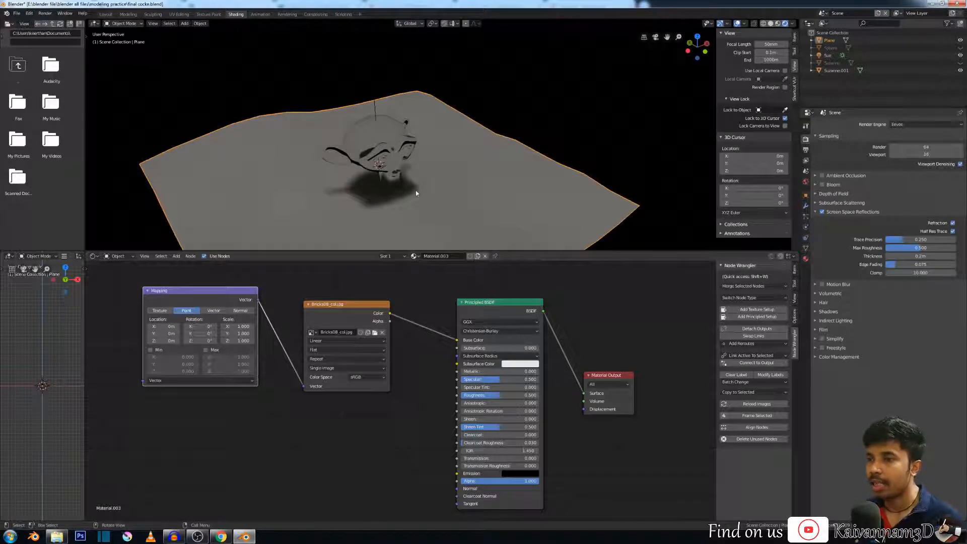
Step: Add a Texture Coordinate node and place it on the input side of the Mapping node
{"action": "left_click_drag", "start_coordinate": [167, 316], "coordinate": [183, 315]}
{"action": "key", "text": "shift+a"}
{"action": "mouse_move", "coordinate": [118, 375]}
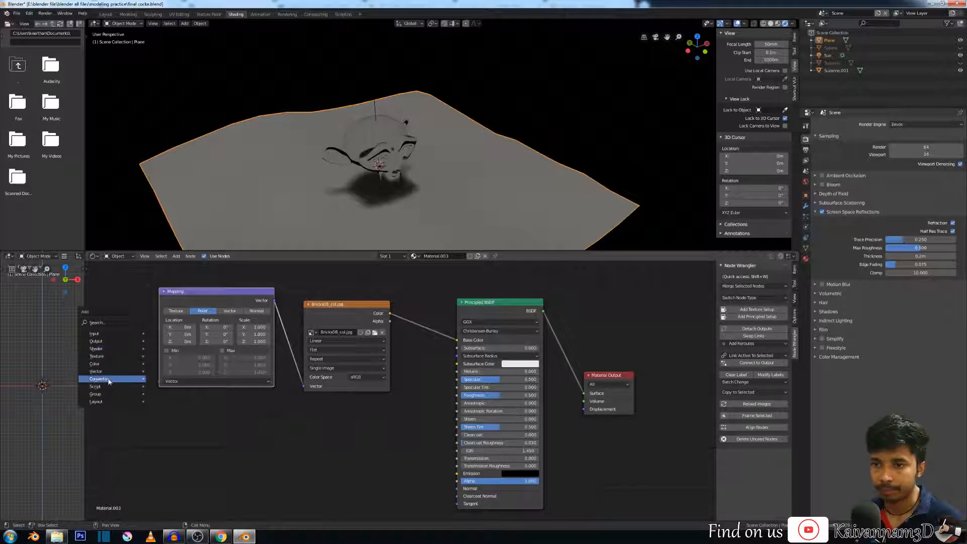
{"action": "mouse_move", "coordinate": [110, 338]}
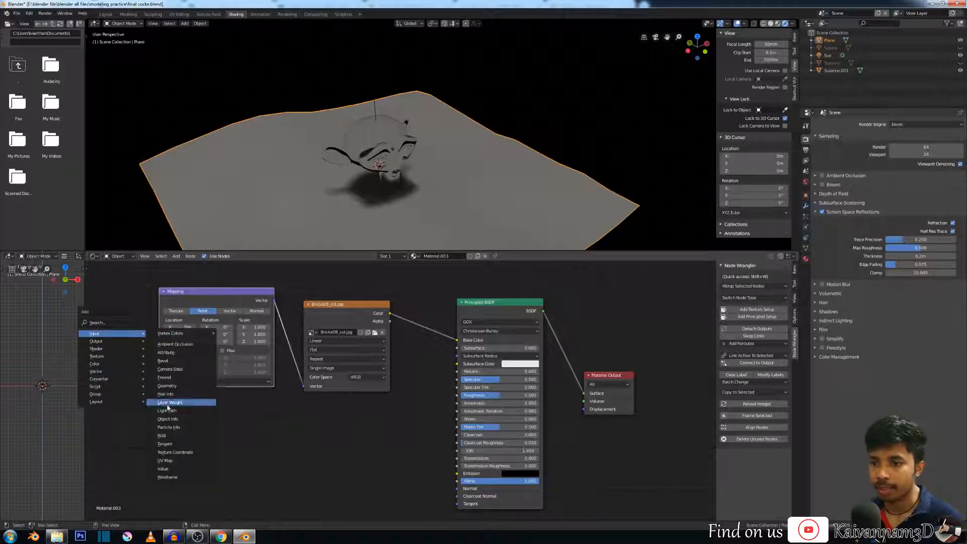
{"action": "left_click", "coordinate": [178, 452]}
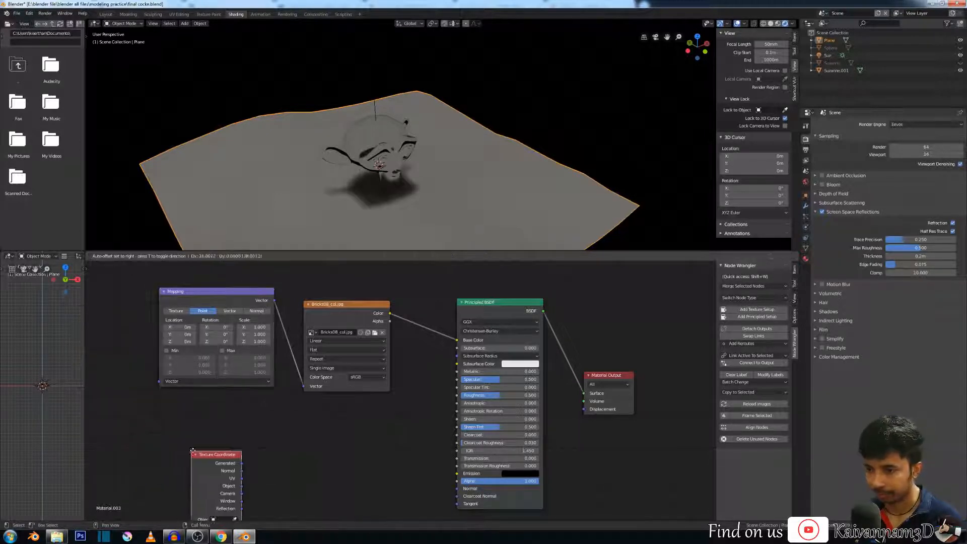
{"action": "left_click", "coordinate": [150, 395]}
{"action": "left_click_drag", "start_coordinate": [150, 398], "coordinate": [119, 294]}
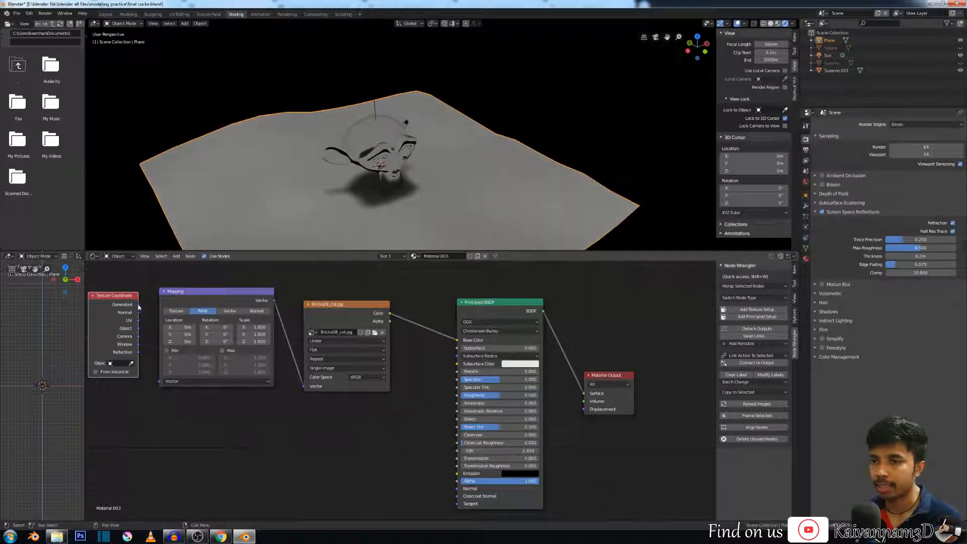
Step: Connect the Texture Coordinate's Generated output to the Mapping node's Vector input and check the bricks on the ground plane
{"action": "left_click_drag", "start_coordinate": [139, 305], "coordinate": [159, 381]}
{"action": "scroll", "coordinate": [304, 213], "scroll_direction": "down", "scroll_amount": 3}
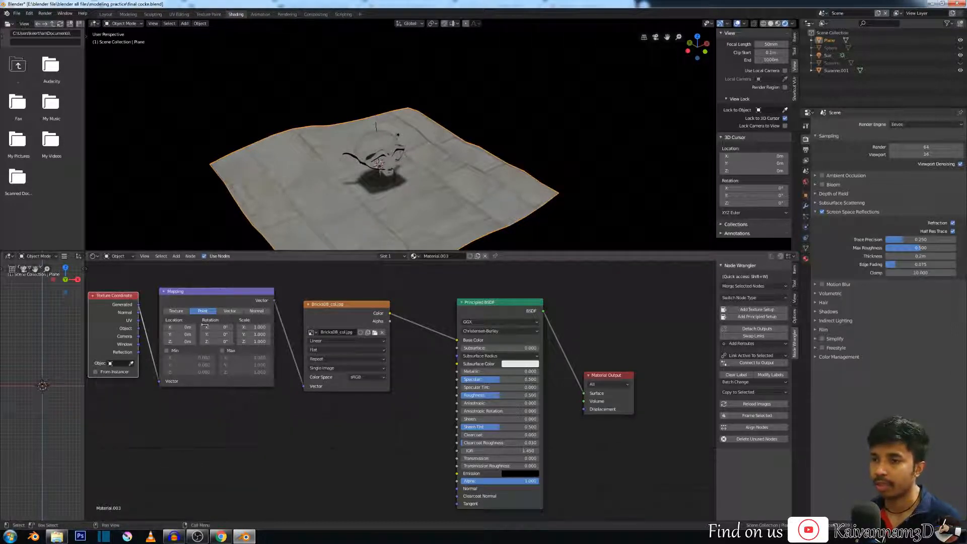
{"action": "left_click_drag", "start_coordinate": [222, 291], "coordinate": [223, 284]}
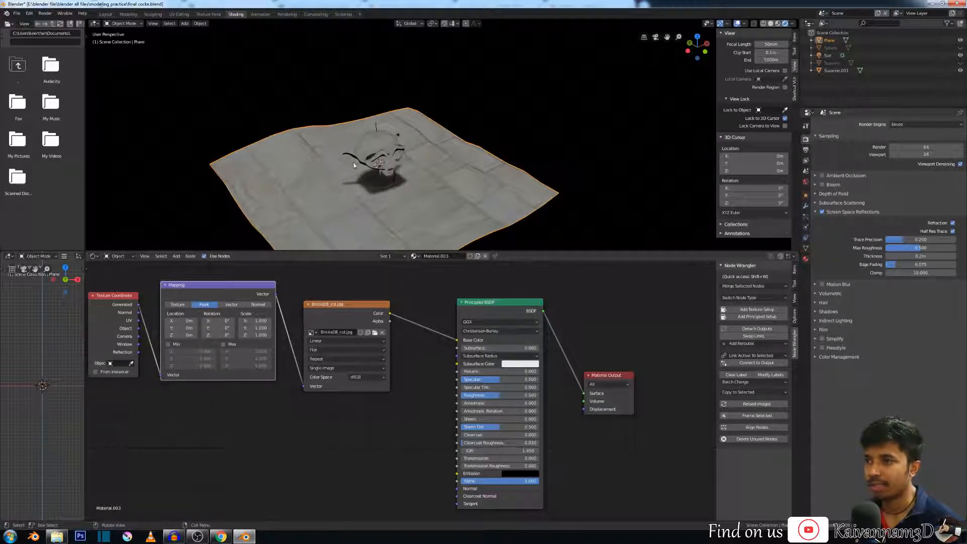
{"action": "middle_click_drag", "start_coordinate": [278, 203], "coordinate": [300, 191]}
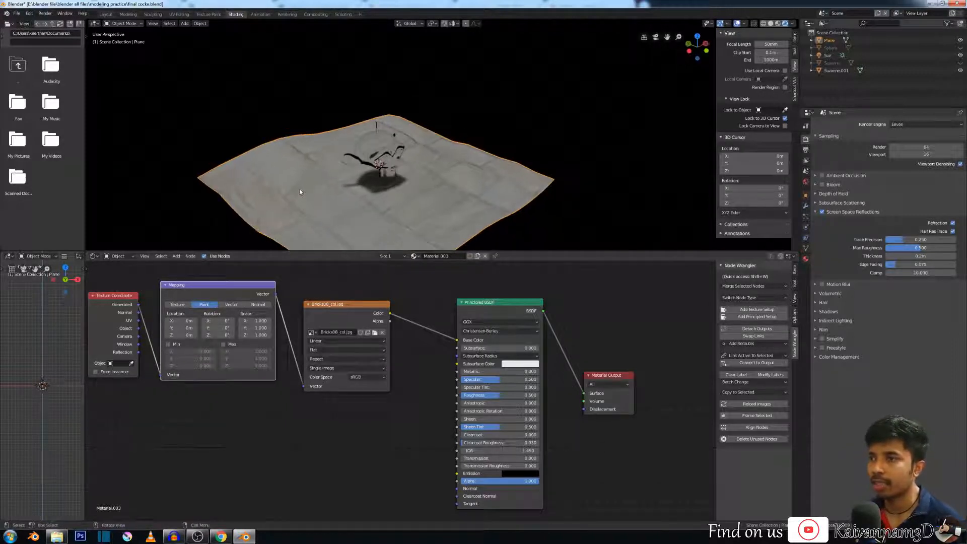
{"action": "scroll", "coordinate": [348, 220], "scroll_direction": "up", "scroll_amount": 2}
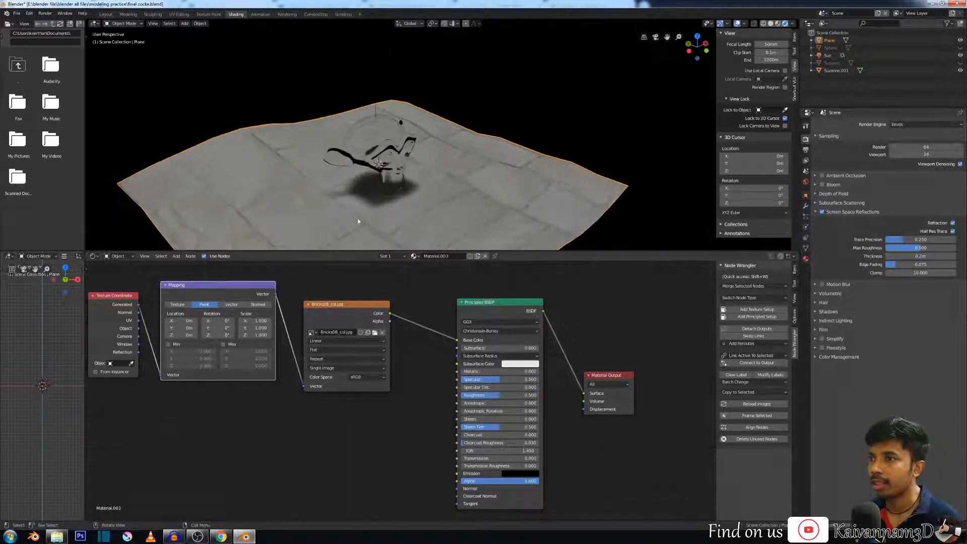
{"action": "scroll", "coordinate": [358, 220], "scroll_direction": "down", "scroll_amount": 2}
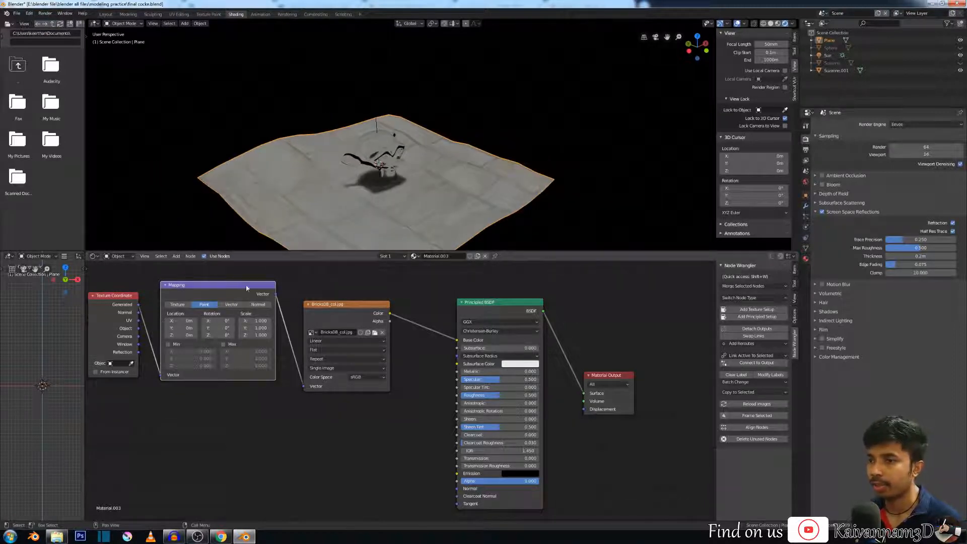
Step: Space out the Mapping and Bricks08_col.jpg nodes, then duplicate the image texture node and place the copy below the original
{"action": "left_click_drag", "start_coordinate": [247, 287], "coordinate": [230, 288]}
{"action": "left_click_drag", "start_coordinate": [335, 304], "coordinate": [364, 293]}
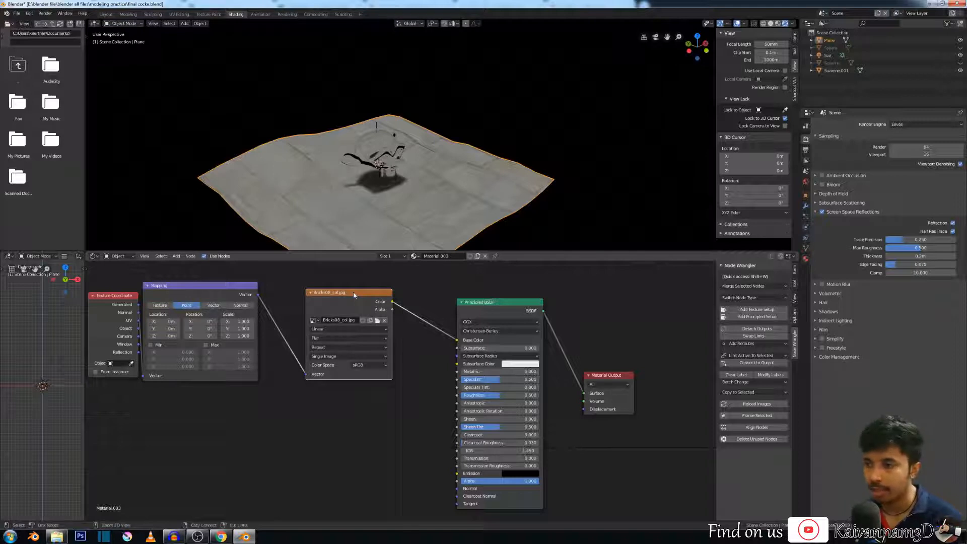
{"action": "key", "text": "shift+d"}
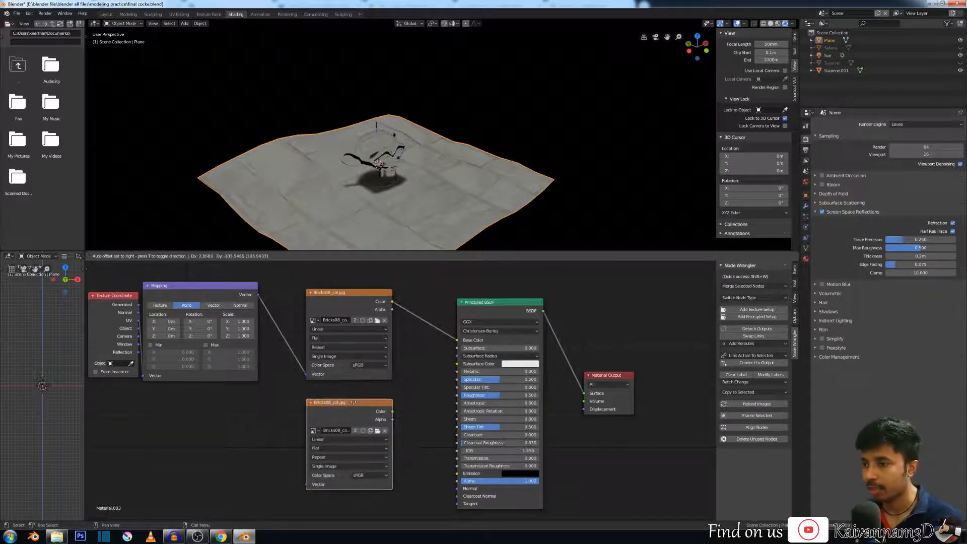
{"action": "left_click", "coordinate": [354, 404]}
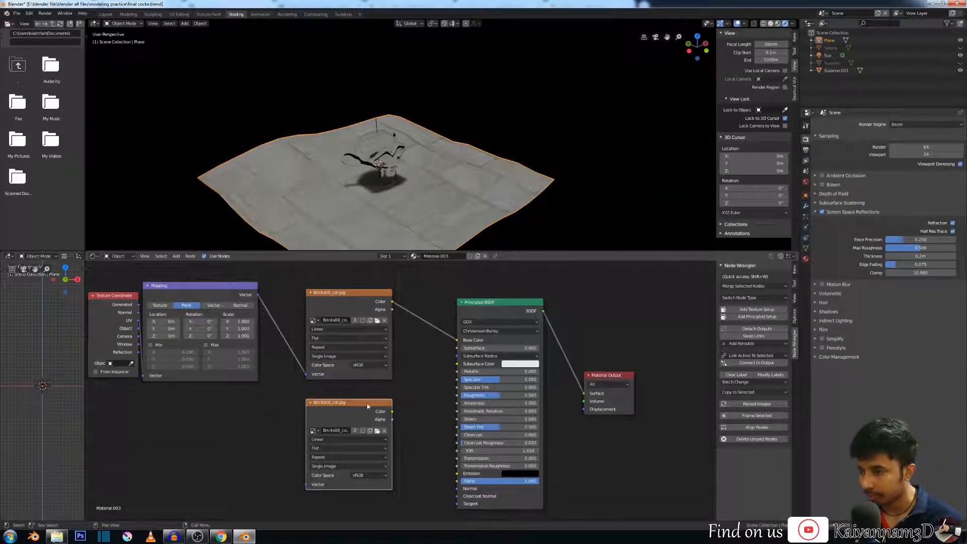
Step: Load Bricks08_rgh.jpg into the duplicated image texture node and connect its Color output to the Principled BSDF's Roughness input
{"action": "left_click", "coordinate": [378, 431]}
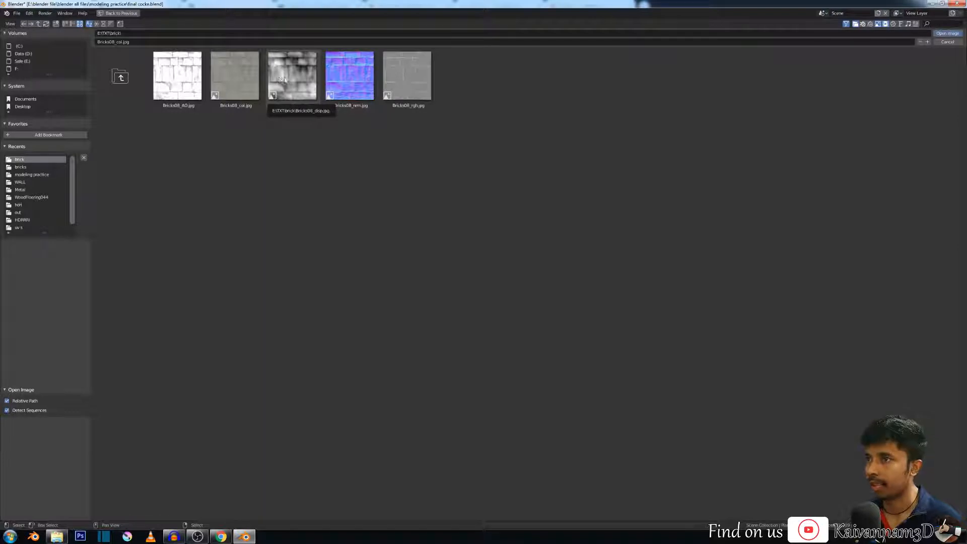
{"action": "double_click", "coordinate": [410, 89]}
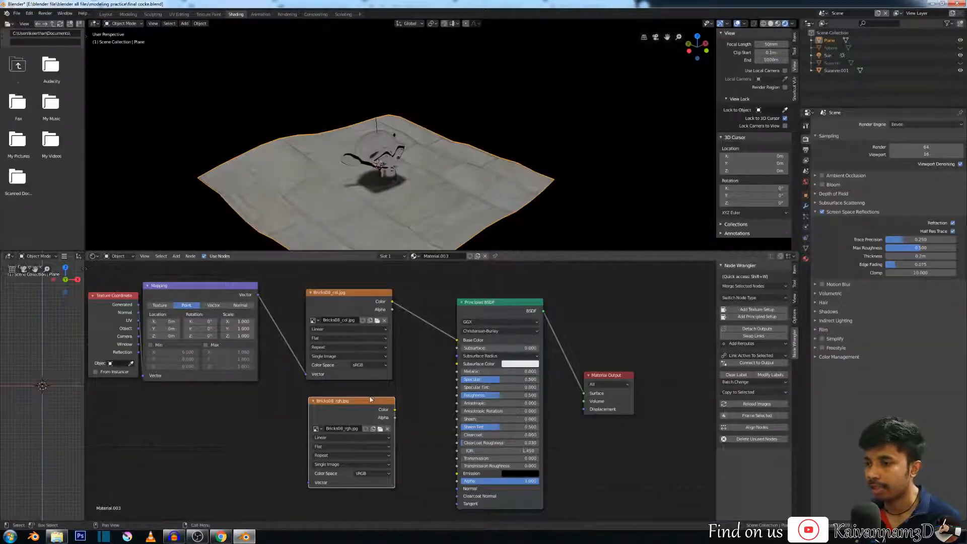
{"action": "left_click_drag", "start_coordinate": [370, 399], "coordinate": [368, 401]}
{"action": "scroll", "coordinate": [395, 386], "scroll_direction": "up", "scroll_amount": 5}
{"action": "middle_click_drag", "start_coordinate": [396, 381], "coordinate": [330, 339], "text": "shift"}
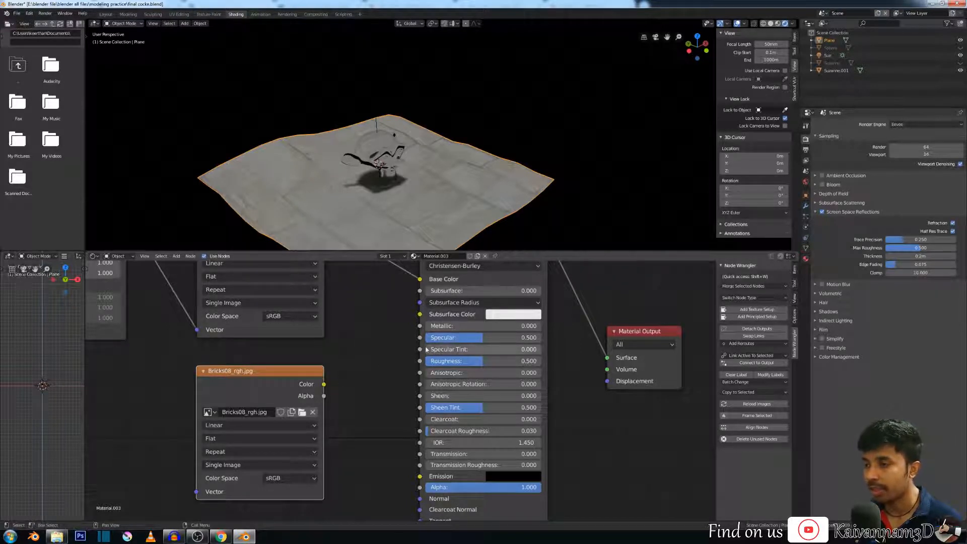
{"action": "mouse_move", "coordinate": [323, 384]}
{"action": "left_mouse_down"}
{"action": "mouse_move", "coordinate": [403, 338]}
{"action": "mouse_move", "coordinate": [415, 336]}
{"action": "mouse_move", "coordinate": [402, 359]}
{"action": "mouse_move", "coordinate": [419, 361]}
{"action": "left_mouse_up"}
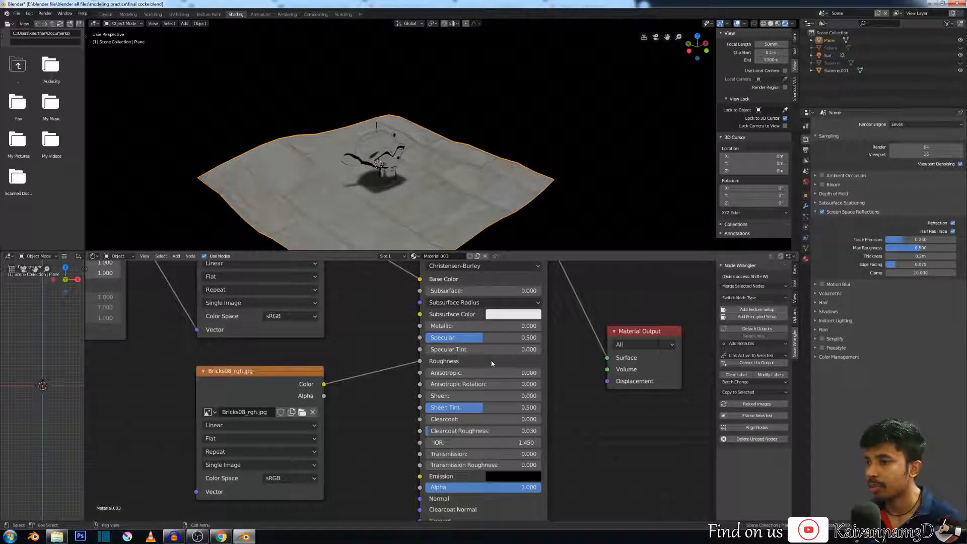
Step: Set the Bricks08_rgh.jpg node's color space to Non-Color and adjust the node's position
{"action": "left_click_drag", "start_coordinate": [275, 375], "coordinate": [272, 366]}
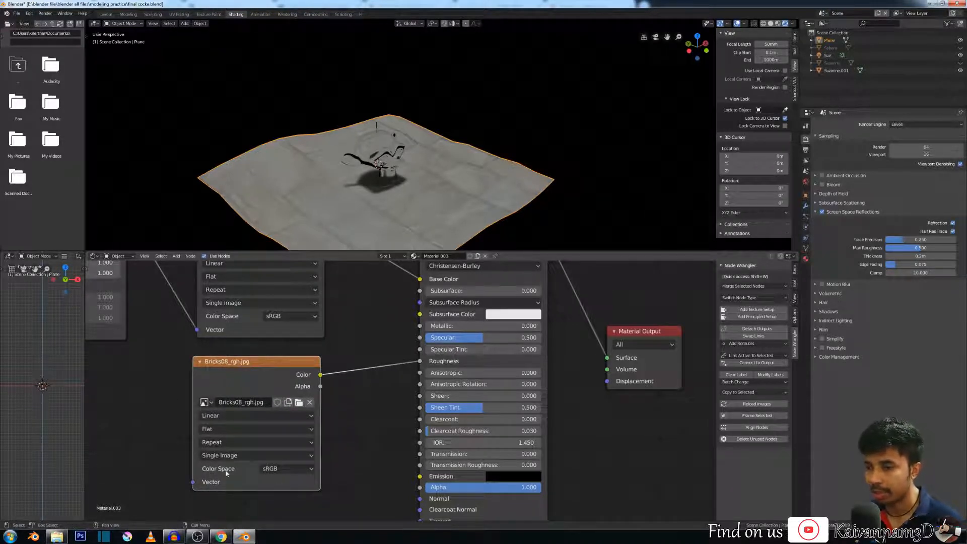
{"action": "left_click", "coordinate": [285, 469]}
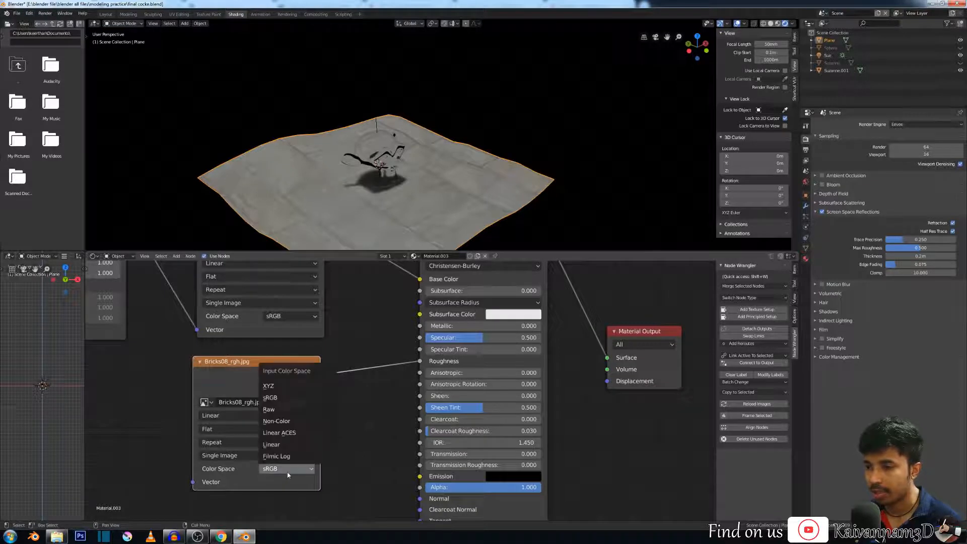
{"action": "left_click", "coordinate": [282, 421]}
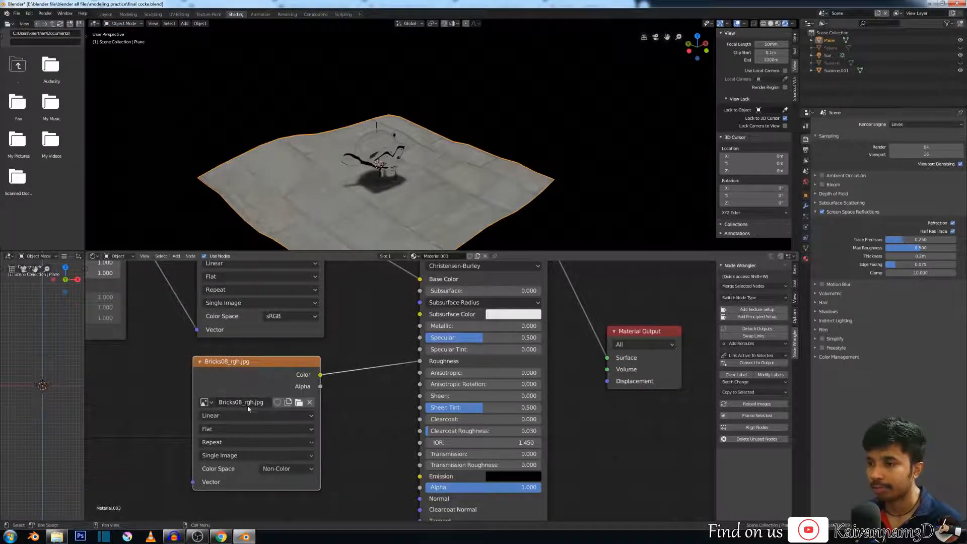
{"action": "mouse_move", "coordinate": [286, 359]}
{"action": "left_mouse_down"}
{"action": "mouse_move", "coordinate": [302, 358]}
{"action": "mouse_move", "coordinate": [294, 357]}
{"action": "left_mouse_up"}
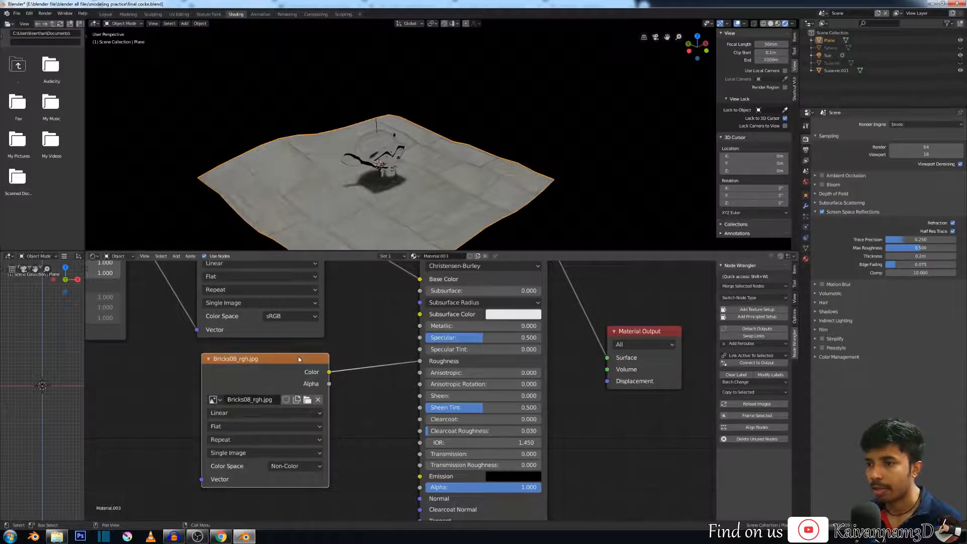
Step: Connect the Mapping node's Vector output to the Bricks08_rgh.jpg node's Vector input and check the roughness on the ground plane
{"action": "scroll", "coordinate": [306, 370], "scroll_direction": "down", "scroll_amount": 3}
{"action": "scroll", "coordinate": [272, 353], "scroll_direction": "down", "scroll_amount": 1}
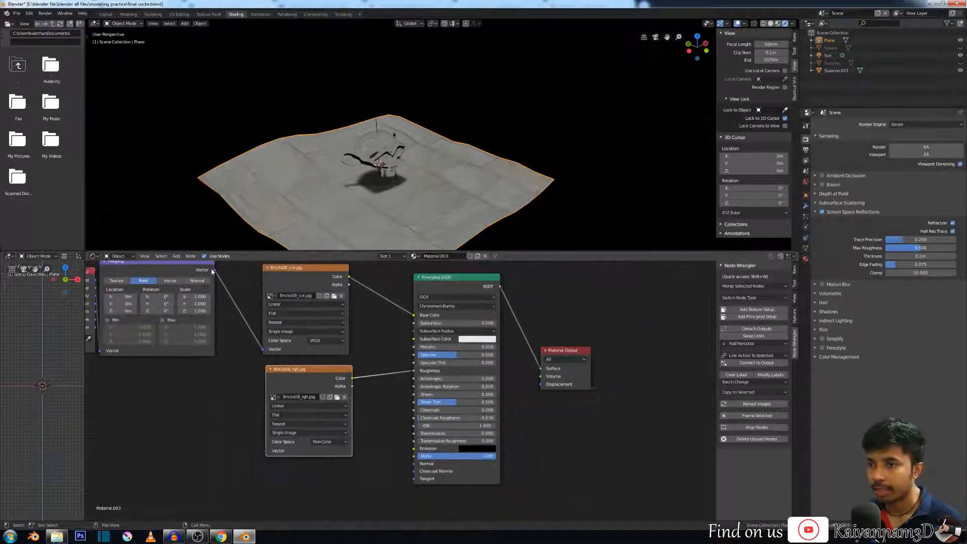
{"action": "left_click_drag", "start_coordinate": [236, 330], "coordinate": [266, 451]}
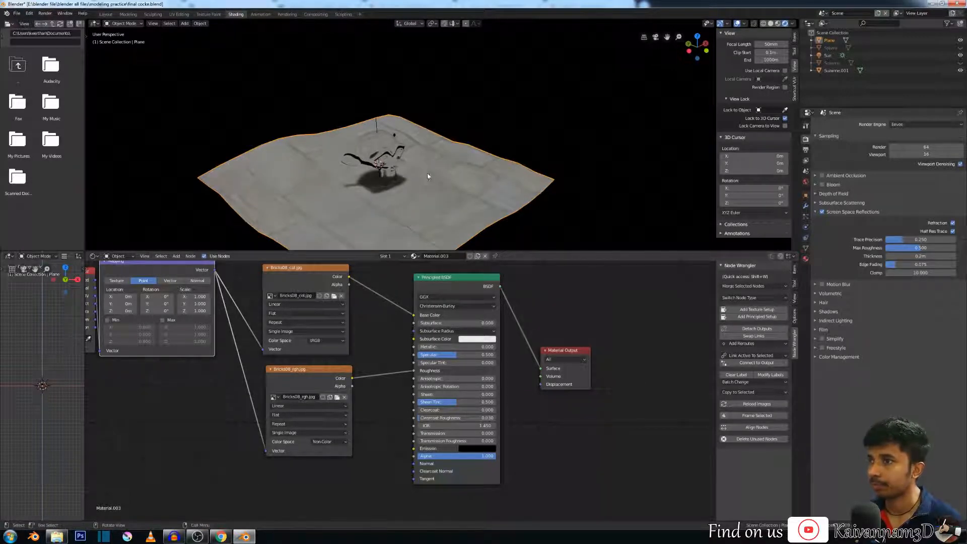
{"action": "scroll", "coordinate": [427, 176], "scroll_direction": "up", "scroll_amount": 2}
{"action": "mouse_move", "coordinate": [413, 374]}
{"action": "left_mouse_down"}
{"action": "mouse_move", "coordinate": [379, 374]}
{"action": "mouse_move", "coordinate": [387, 357]}
{"action": "mouse_move", "coordinate": [403, 385]}
{"action": "mouse_move", "coordinate": [412, 373]}
{"action": "left_mouse_up"}
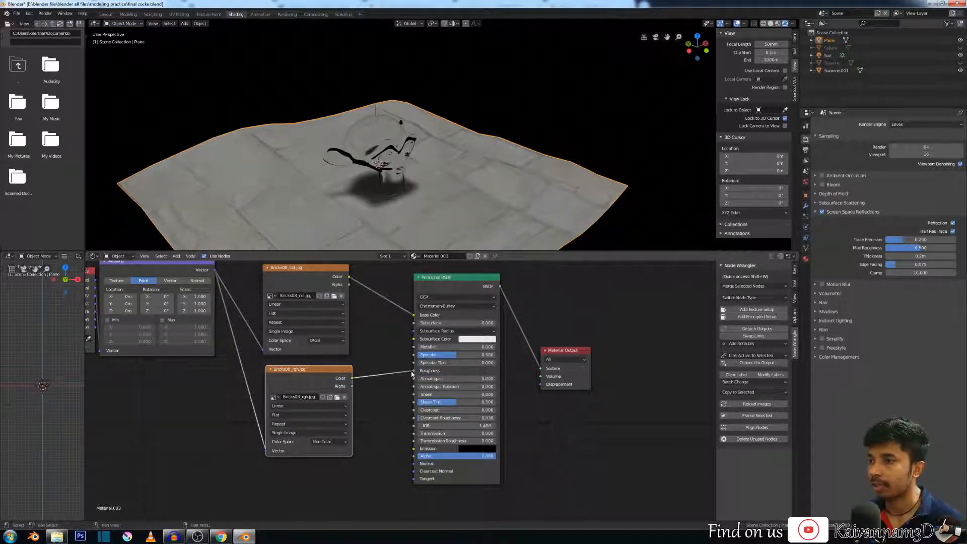
{"action": "scroll", "coordinate": [392, 214], "scroll_direction": "down", "scroll_amount": 2}
{"action": "scroll", "coordinate": [391, 214], "scroll_direction": "up", "scroll_amount": 6}
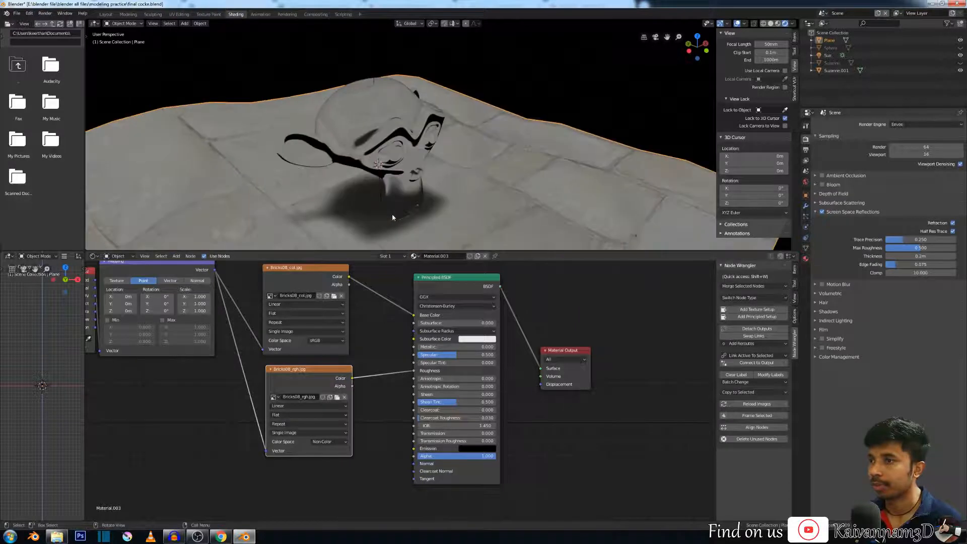
{"action": "scroll", "coordinate": [392, 213], "scroll_direction": "down", "scroll_amount": 3}
{"action": "scroll", "coordinate": [393, 217], "scroll_direction": "down", "scroll_amount": 3}
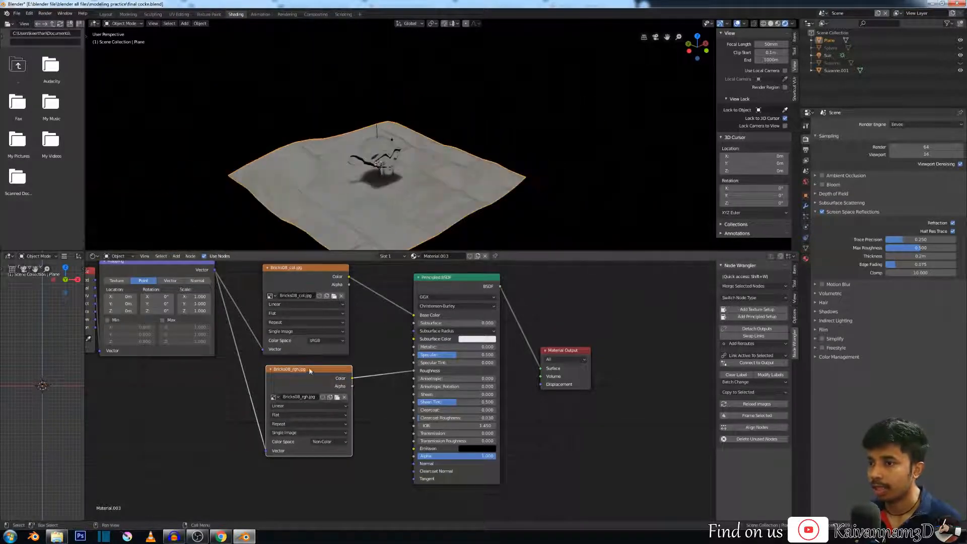
Step: Duplicate the Bricks08_rgh.jpg node, place the copy below it and load Bricks08_nrm.jpg into the copy
{"action": "left_click_drag", "start_coordinate": [309, 367], "coordinate": [305, 368]}
{"action": "scroll", "coordinate": [317, 355], "scroll_direction": "up", "scroll_amount": 1}
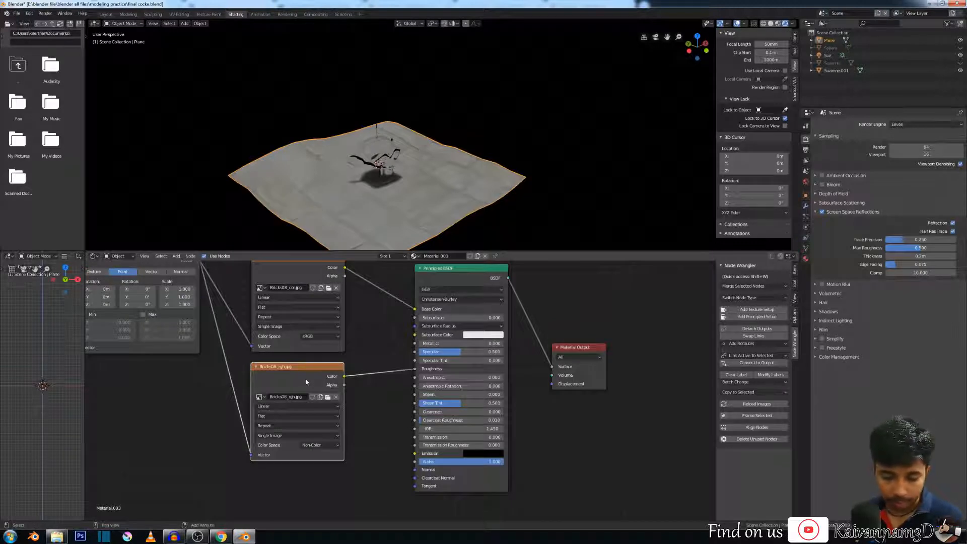
{"action": "key", "text": "shift+d"}
{"action": "left_click", "coordinate": [322, 442]}
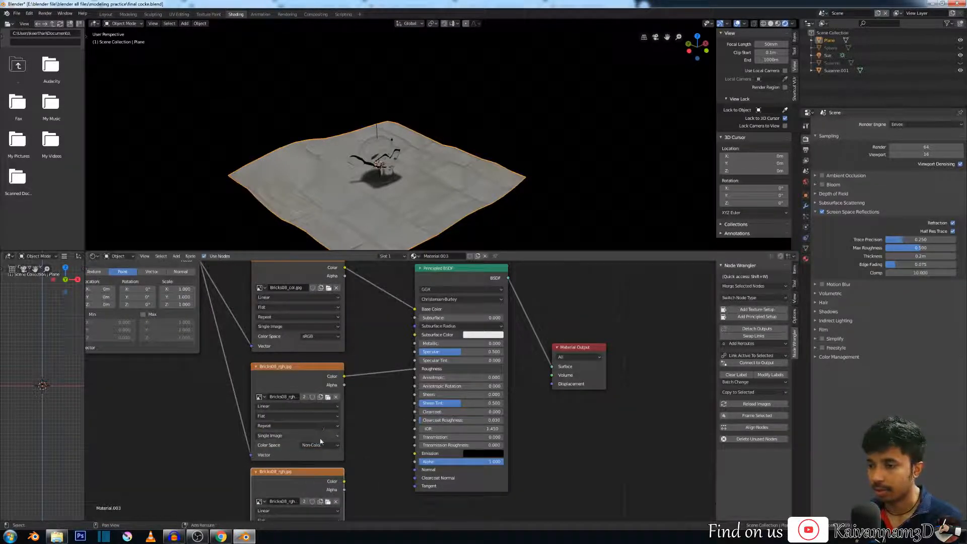
{"action": "middle_click_drag", "start_coordinate": [322, 443], "coordinate": [354, 290]}
{"action": "left_click_drag", "start_coordinate": [348, 320], "coordinate": [349, 335]}
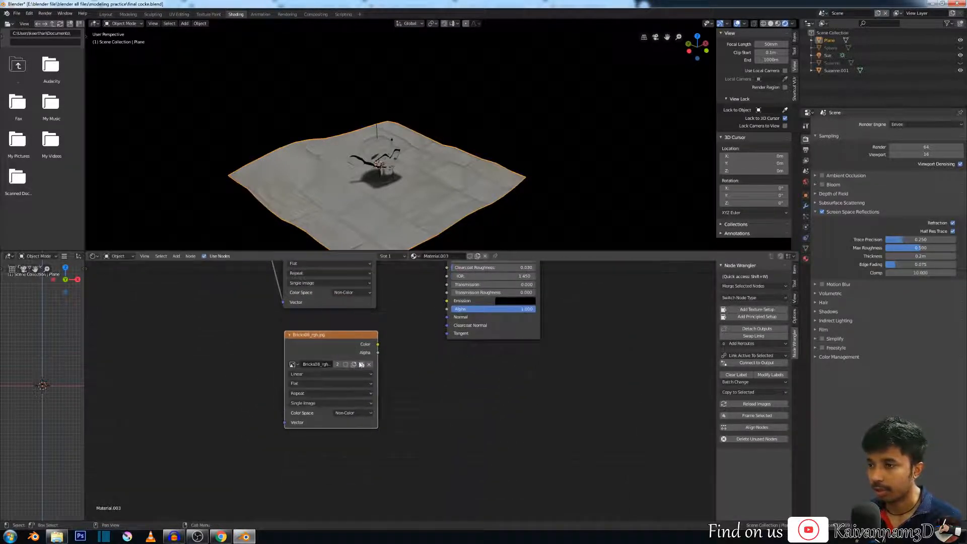
{"action": "left_click", "coordinate": [361, 364]}
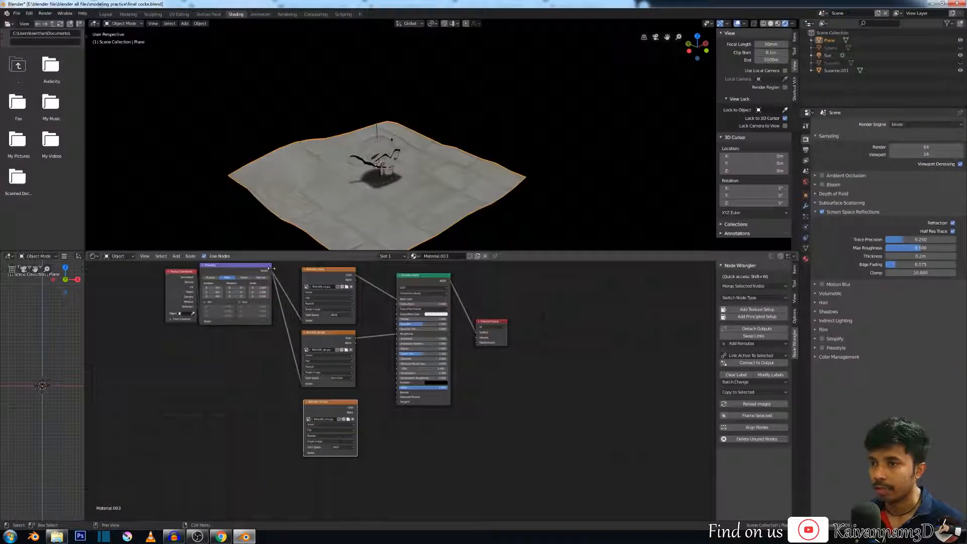
Step: Connect the Mapping node's Vector output to the Bricks08_nrm.jpg node's Vector input and move that node aside to make room
{"action": "left_click_drag", "start_coordinate": [273, 271], "coordinate": [304, 458]}
{"action": "left_click_drag", "start_coordinate": [273, 273], "coordinate": [303, 458]}
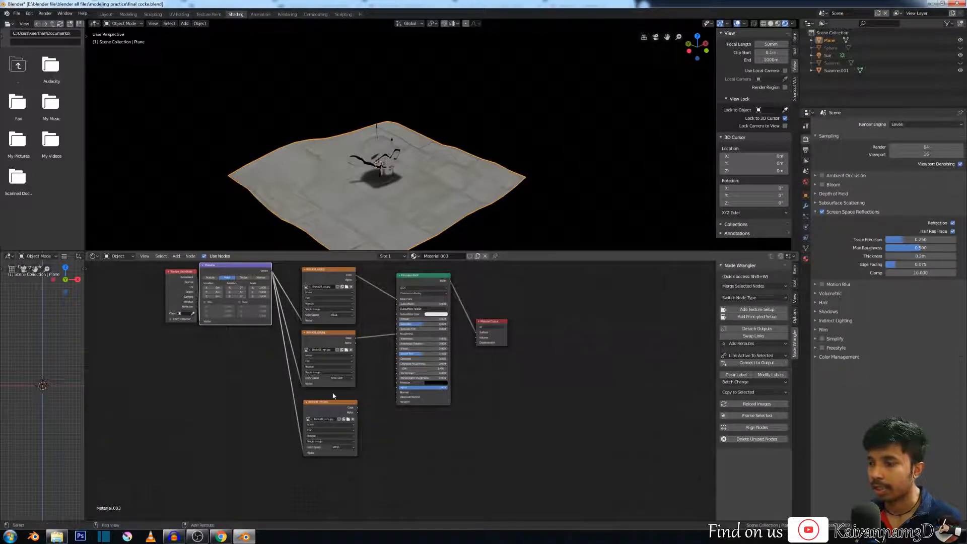
{"action": "scroll", "coordinate": [334, 395], "scroll_direction": "up", "scroll_amount": 4}
{"action": "middle_click_drag", "start_coordinate": [328, 388], "coordinate": [357, 284]}
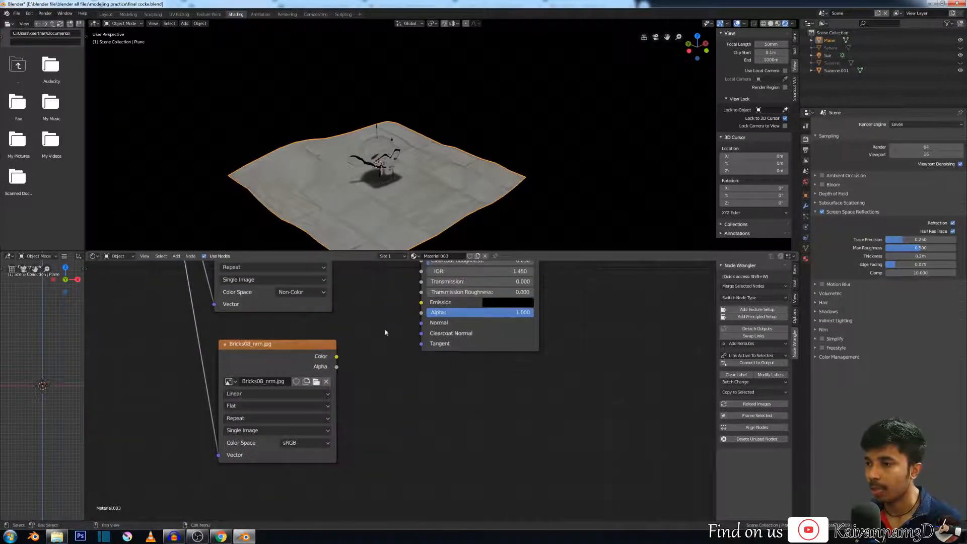
{"action": "left_click_drag", "start_coordinate": [282, 344], "coordinate": [206, 350]}
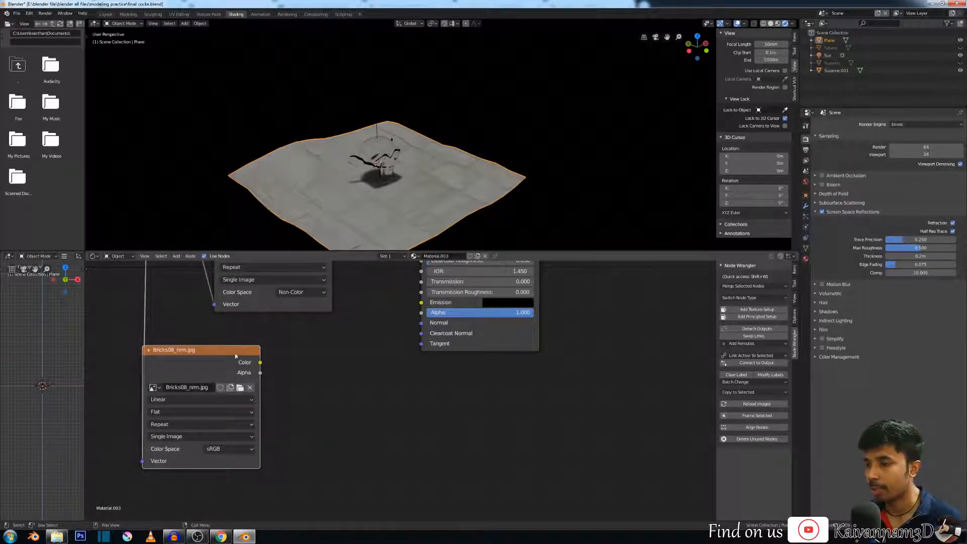
{"action": "left_click_drag", "start_coordinate": [228, 356], "coordinate": [271, 361]}
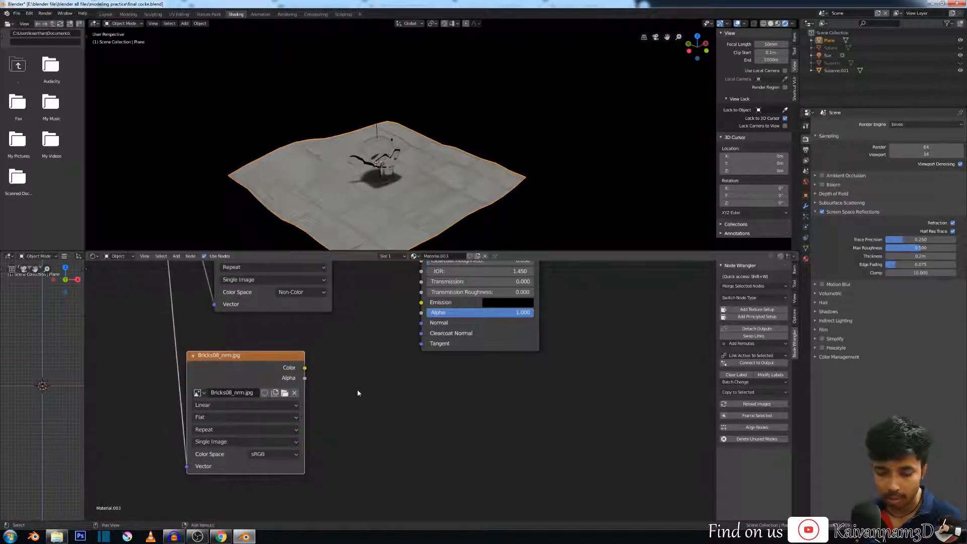
Step: Add a Normal Map node and place it between the Bricks08_nrm.jpg node and the Principled BSDF
{"action": "key", "text": "shift+a"}
{"action": "mouse_move", "coordinate": [358, 392]}
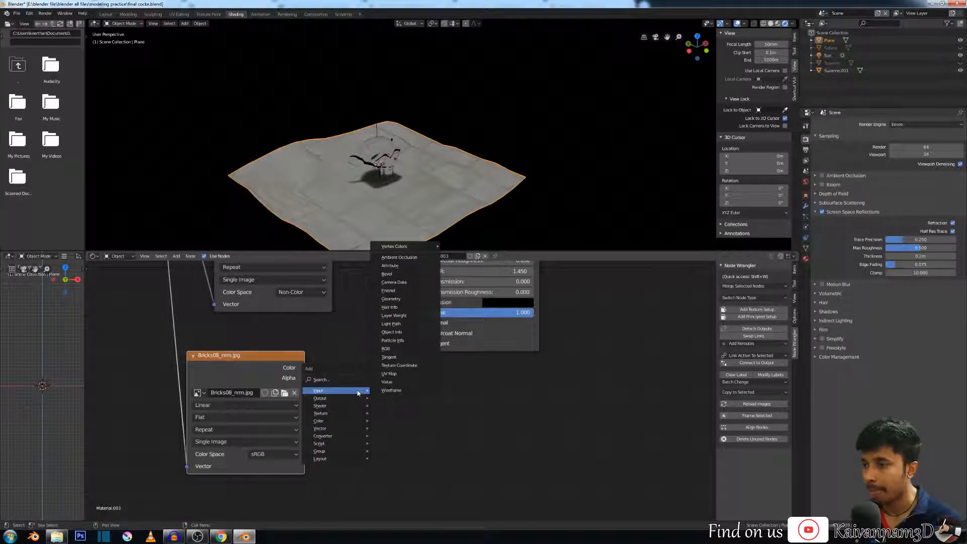
{"action": "left_click", "coordinate": [335, 379]}
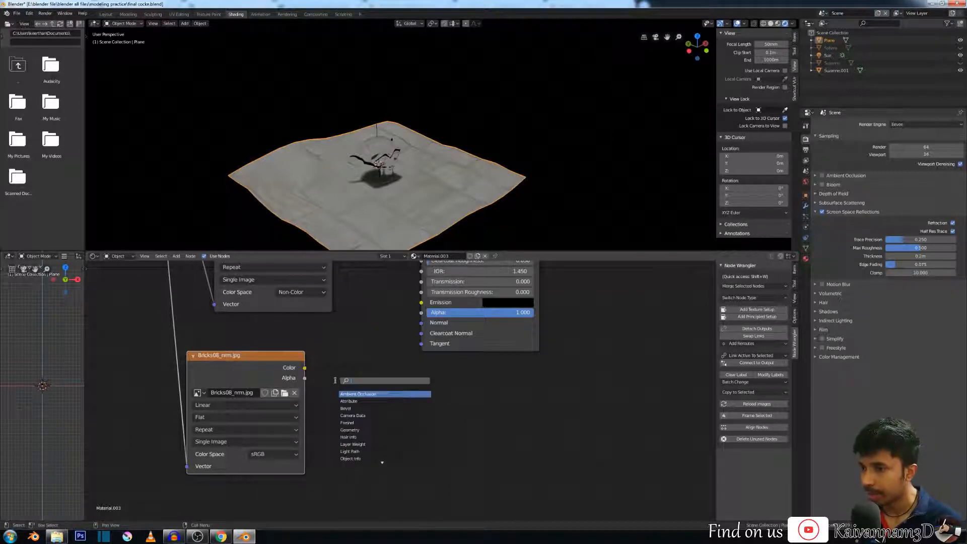
{"action": "type", "text": "no"}
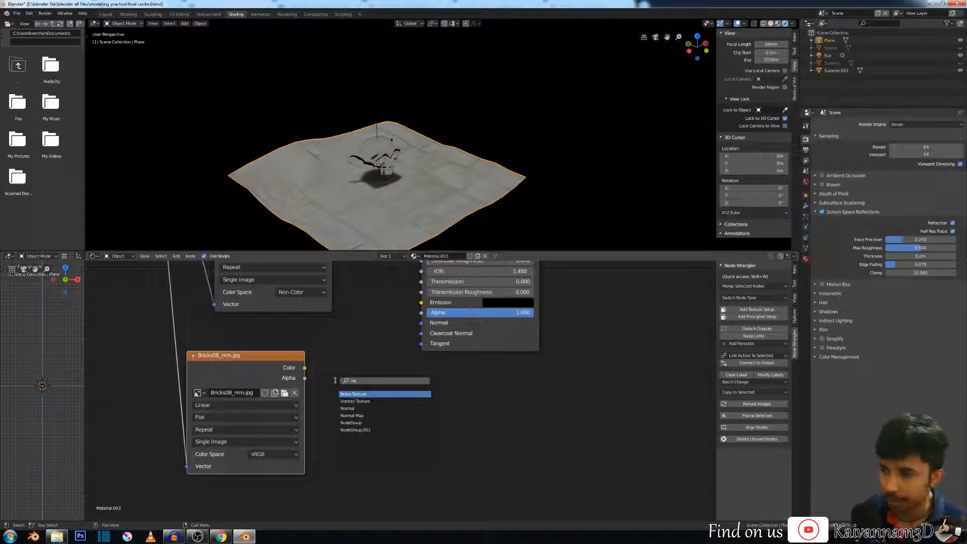
{"action": "left_click", "coordinate": [374, 416]}
{"action": "left_click", "coordinate": [324, 336]}
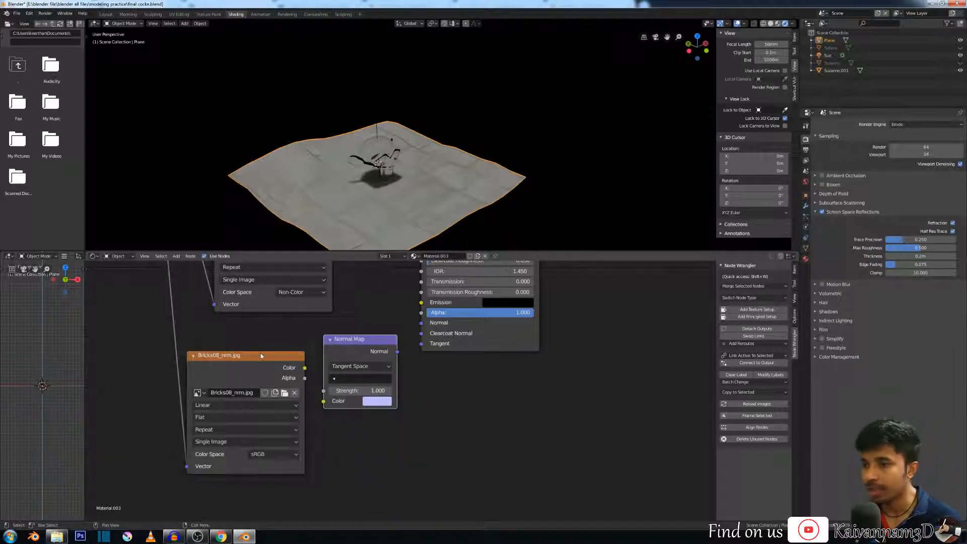
Step: Link the Bricks08_nrm.jpg Color output through the Normal Map node to the Principled BSDF's Normal input and inspect the brick relief
{"action": "left_click_drag", "start_coordinate": [260, 356], "coordinate": [235, 348]}
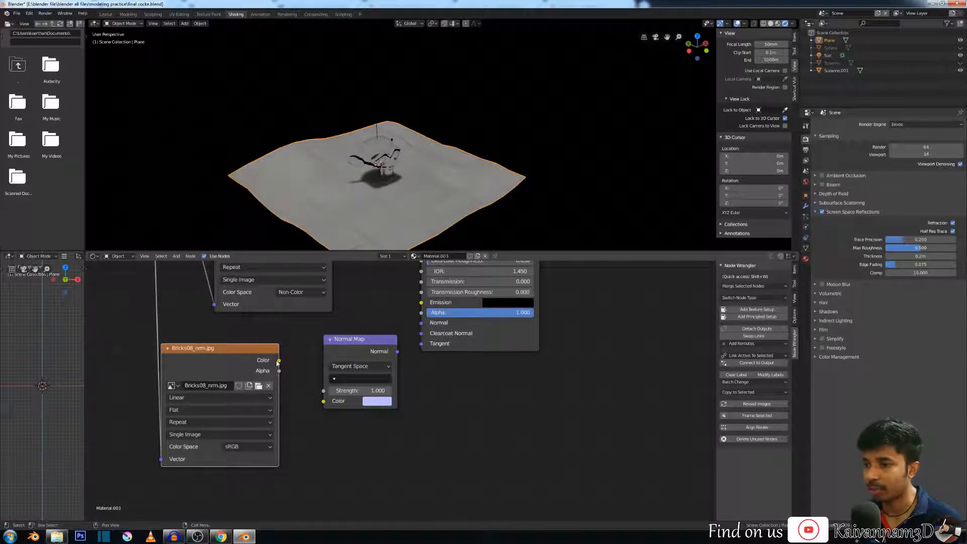
{"action": "left_click_drag", "start_coordinate": [278, 363], "coordinate": [302, 369]}
{"action": "mouse_move", "coordinate": [359, 343]}
{"action": "left_mouse_down"}
{"action": "mouse_move", "coordinate": [377, 352]}
{"action": "mouse_move", "coordinate": [363, 346]}
{"action": "mouse_move", "coordinate": [410, 338]}
{"action": "mouse_move", "coordinate": [422, 324]}
{"action": "left_mouse_up"}
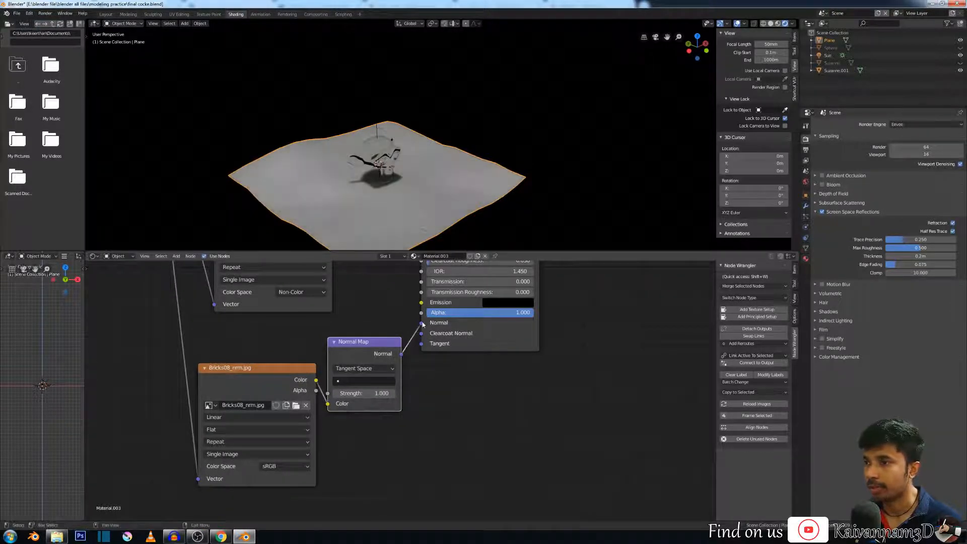
{"action": "scroll", "coordinate": [394, 218], "scroll_direction": "up", "scroll_amount": 4}
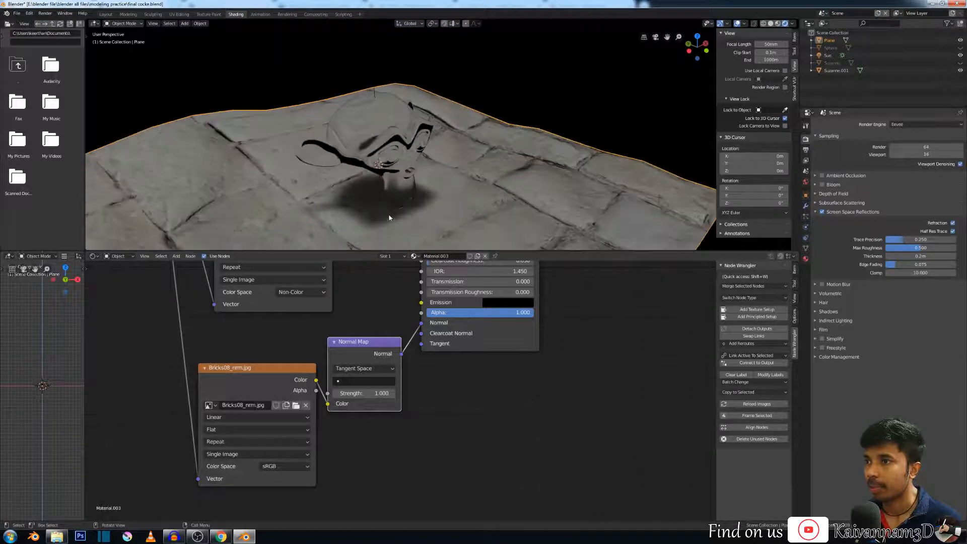
{"action": "middle_click_drag", "start_coordinate": [390, 217], "coordinate": [325, 207]}
{"action": "scroll", "coordinate": [387, 222], "scroll_direction": "up", "scroll_amount": 4}
{"action": "scroll", "coordinate": [476, 200], "scroll_direction": "down", "scroll_amount": 4}
{"action": "middle_click_drag", "start_coordinate": [476, 200], "coordinate": [372, 206]}
Step: Add a point light and place it above the ground plane beside the Suzanne head
{"action": "key", "text": "shift+s"}
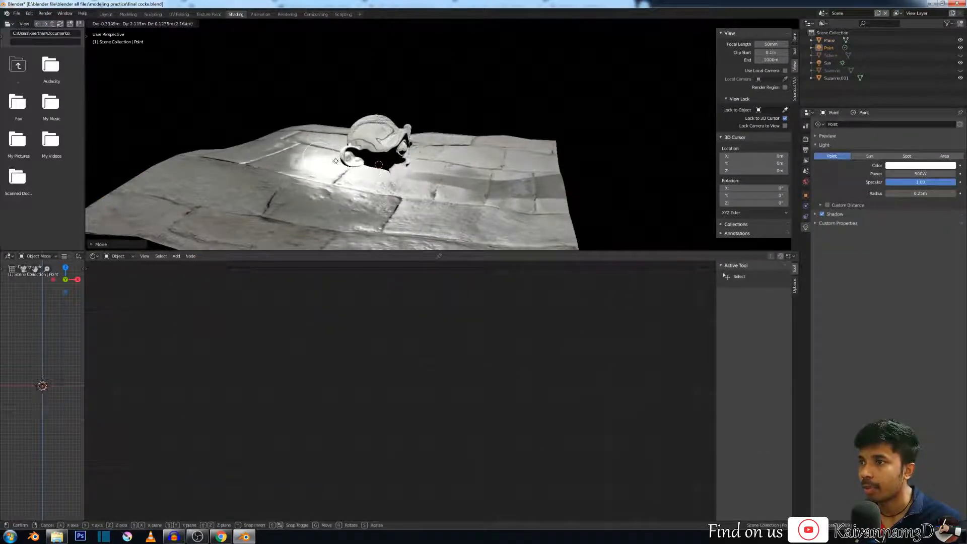
{"action": "left_click", "coordinate": [299, 153]}
{"action": "scroll", "coordinate": [351, 208], "scroll_direction": "down", "scroll_amount": 2}
Step: Disconnect the Normal Map node from the Principled BSDF's Normal input on the ground plane's material to compare the surface
{"action": "left_click", "coordinate": [351, 207]}
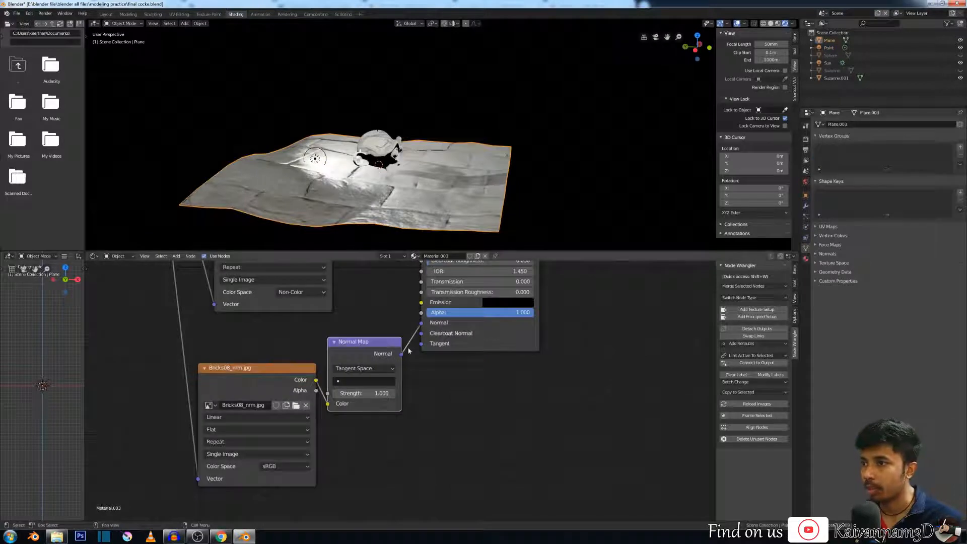
{"action": "left_click_drag", "start_coordinate": [418, 330], "coordinate": [421, 323]}
{"action": "scroll", "coordinate": [223, 156], "scroll_direction": "up", "scroll_amount": 5}
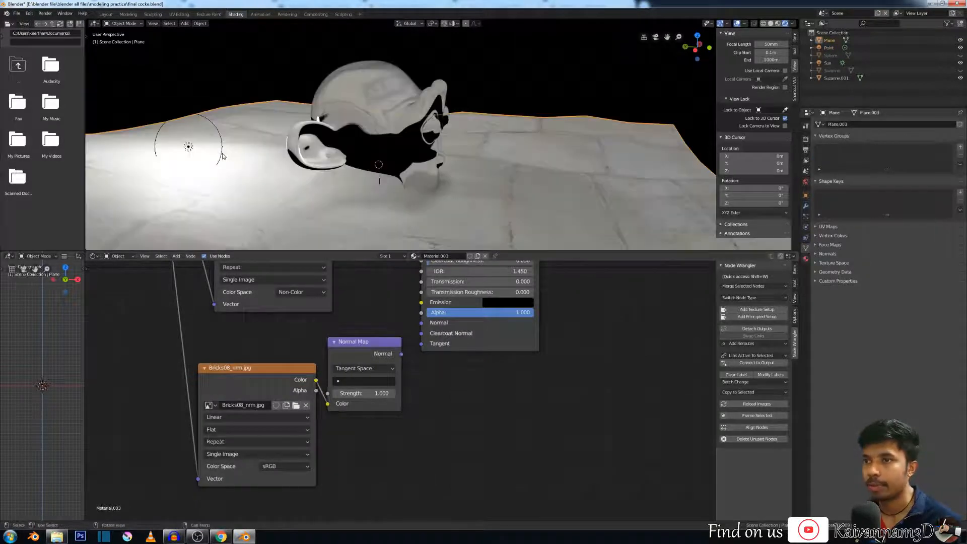
Step: Move the point light across the ground plane to compare the shading and place it behind the Suzanne head's ear side
{"action": "left_click", "coordinate": [190, 150]}
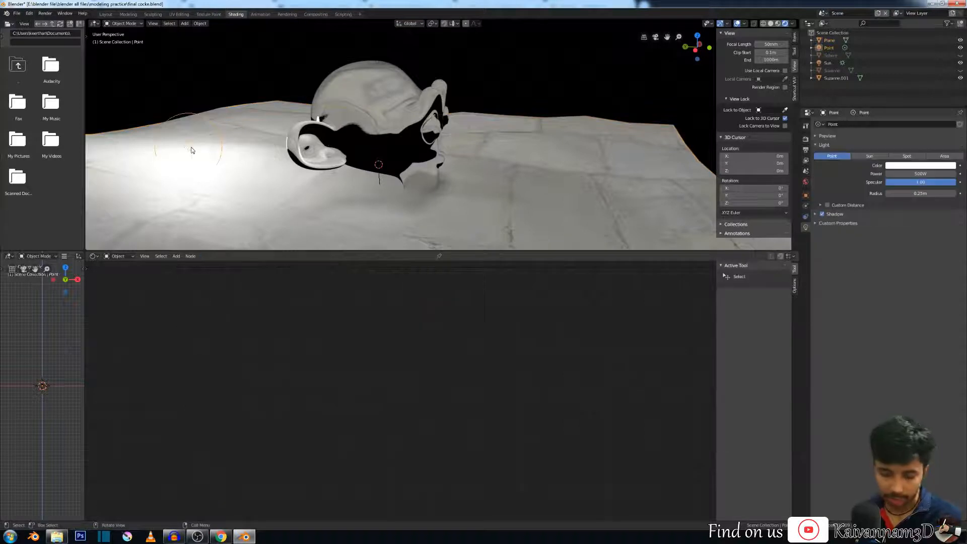
{"action": "key", "text": "g"}
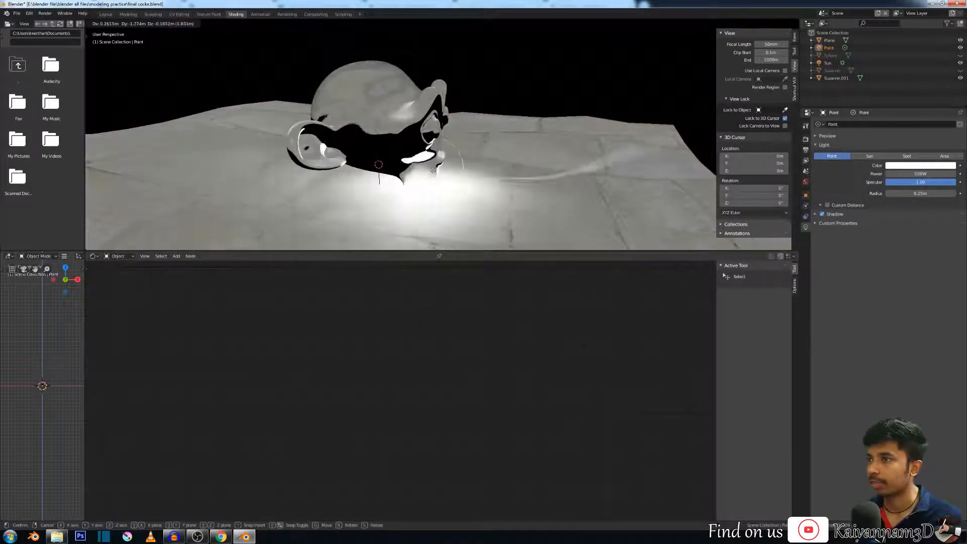
{"action": "left_click", "coordinate": [215, 131]}
{"action": "scroll", "coordinate": [376, 200], "scroll_direction": "down", "scroll_amount": 4}
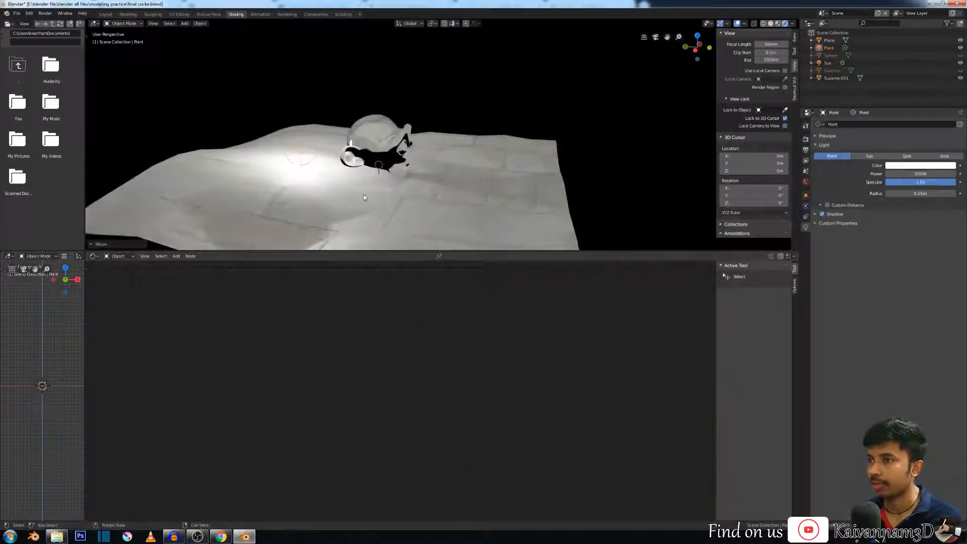
Step: Select the ground plane and reconnect the Normal Map's Normal output to the Principled BSDF's Normal input
{"action": "left_click", "coordinate": [364, 198]}
{"action": "left_click_drag", "start_coordinate": [403, 354], "coordinate": [421, 323]}
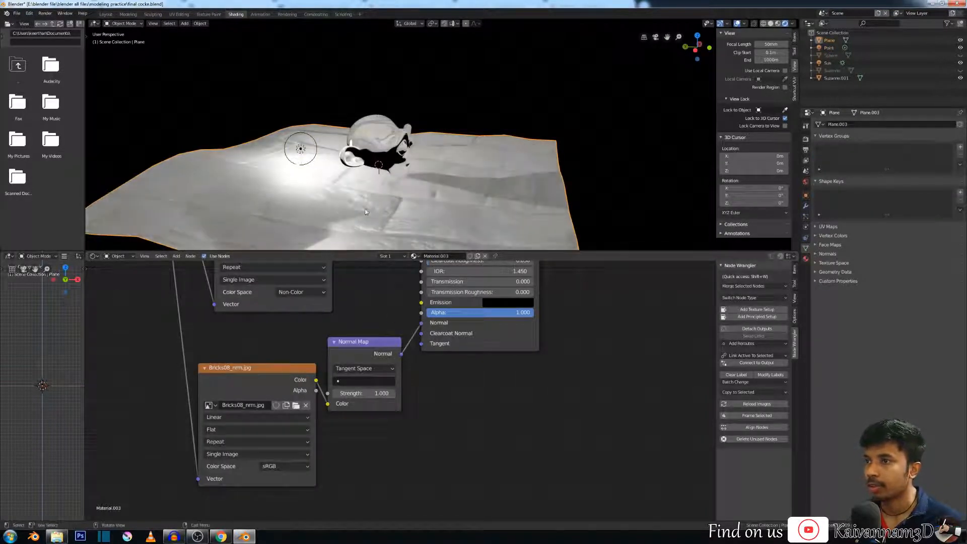
Step: Duplicate the Bricks08_nrm.jpg texture node and connect the Mapping node's Vector output to the duplicate's Vector input
{"action": "scroll", "coordinate": [362, 188], "scroll_direction": "down", "scroll_amount": 3}
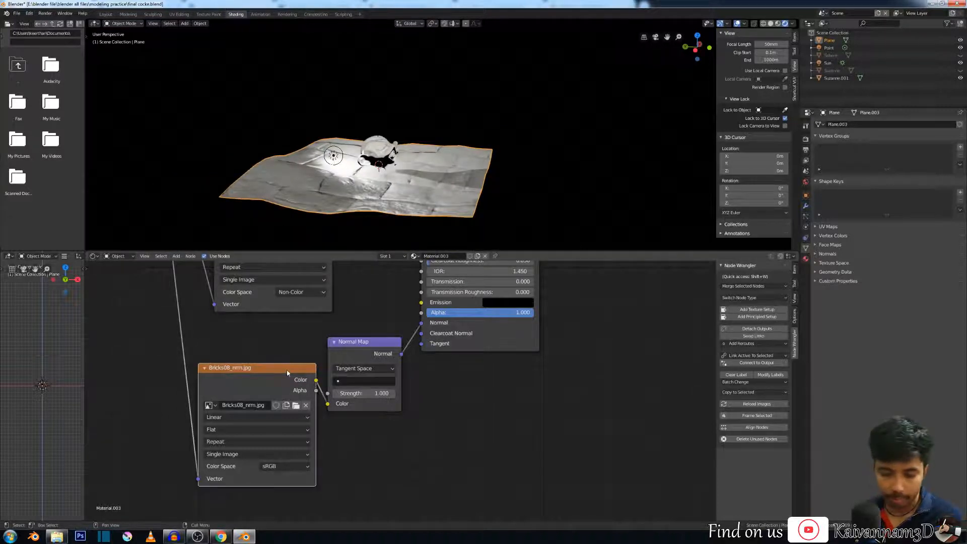
{"action": "key", "text": "shift+d"}
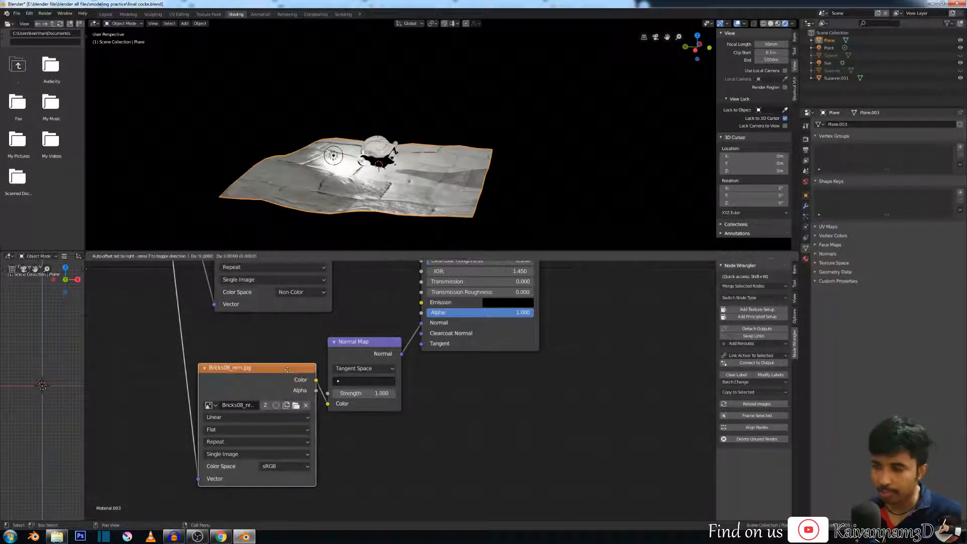
{"action": "left_click", "coordinate": [421, 450]}
{"action": "scroll", "coordinate": [396, 397], "scroll_direction": "down", "scroll_amount": 3}
{"action": "scroll", "coordinate": [263, 323], "scroll_direction": "down", "scroll_amount": 5}
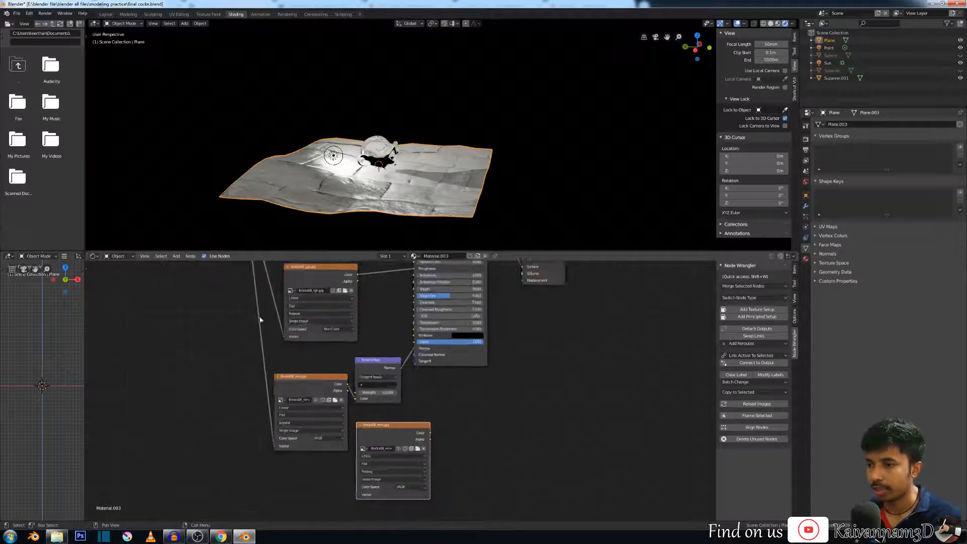
{"action": "left_click_drag", "start_coordinate": [307, 275], "coordinate": [376, 450]}
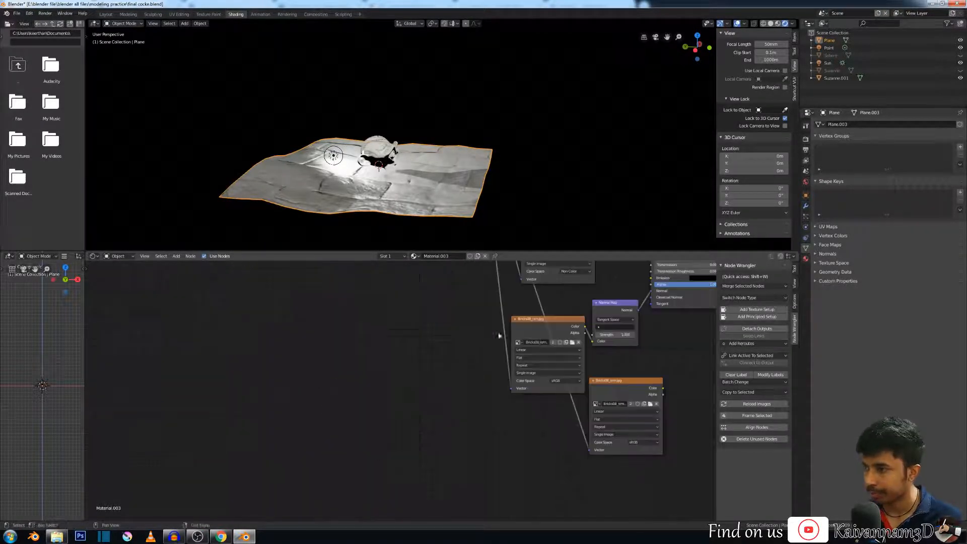
Step: Place the duplicated texture node below the original Bricks08_nrm.jpg node and shift the Normal Map node slightly away from its texture
{"action": "middle_click_drag", "start_coordinate": [499, 335], "coordinate": [320, 333]}
{"action": "mouse_move", "coordinate": [288, 327]}
{"action": "left_mouse_down"}
{"action": "mouse_move", "coordinate": [227, 340]}
{"action": "mouse_move", "coordinate": [296, 318]}
{"action": "left_mouse_up"}
{"action": "left_click_drag", "start_coordinate": [368, 385], "coordinate": [287, 412]}
{"action": "scroll", "coordinate": [387, 413], "scroll_direction": "up", "scroll_amount": 2}
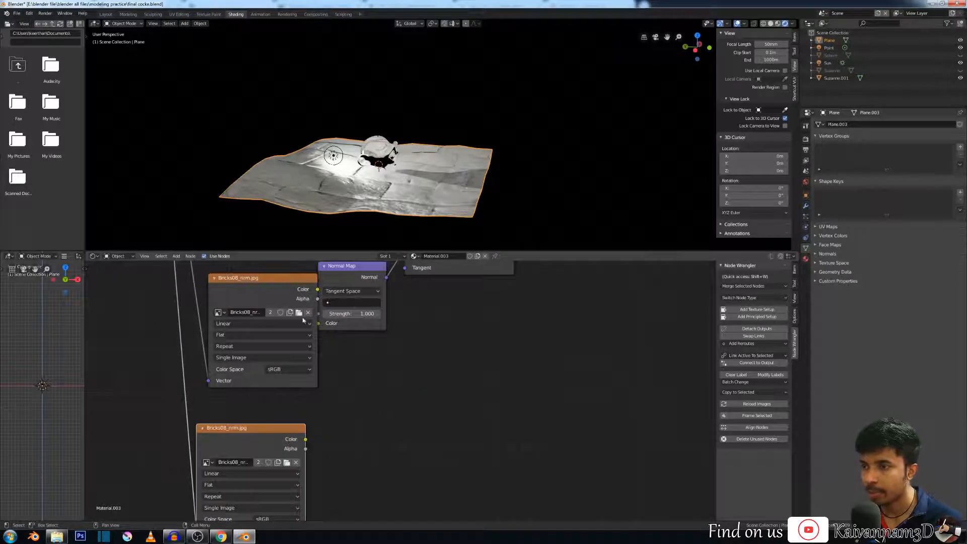
{"action": "scroll", "coordinate": [356, 169], "scroll_direction": "up", "scroll_amount": 4}
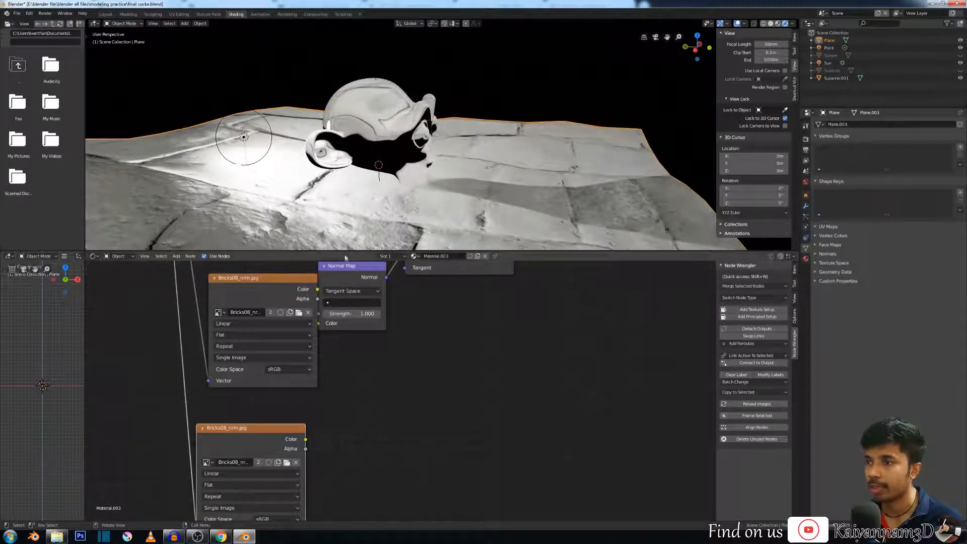
{"action": "left_click_drag", "start_coordinate": [333, 271], "coordinate": [346, 278]}
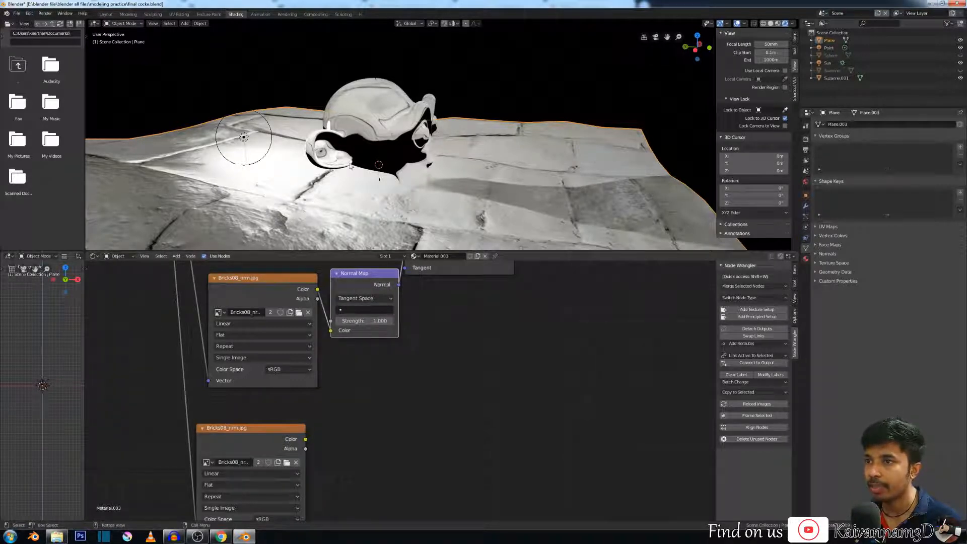
{"action": "scroll", "coordinate": [366, 205], "scroll_direction": "down", "scroll_amount": 2}
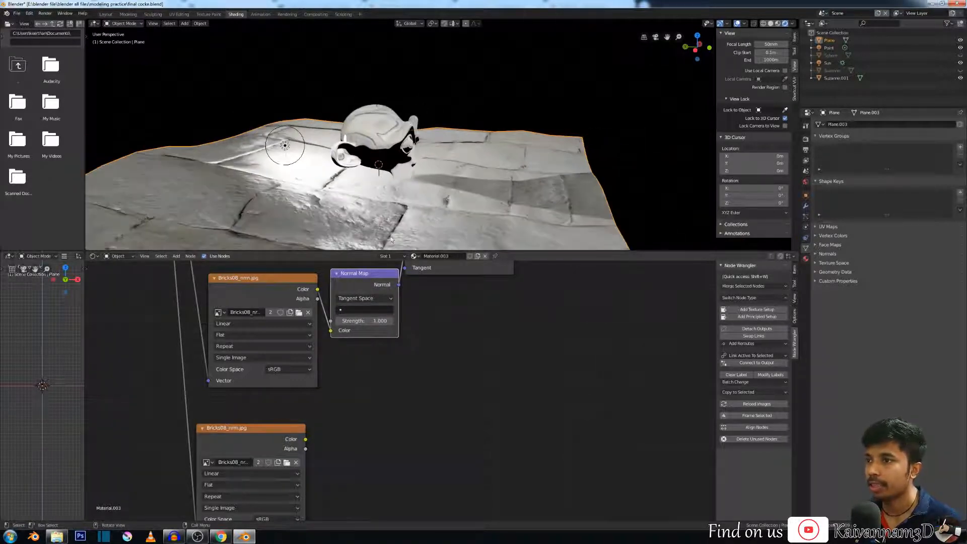
Step: Add a Displacement node beneath the Normal Map node
{"action": "key", "text": "shift+a"}
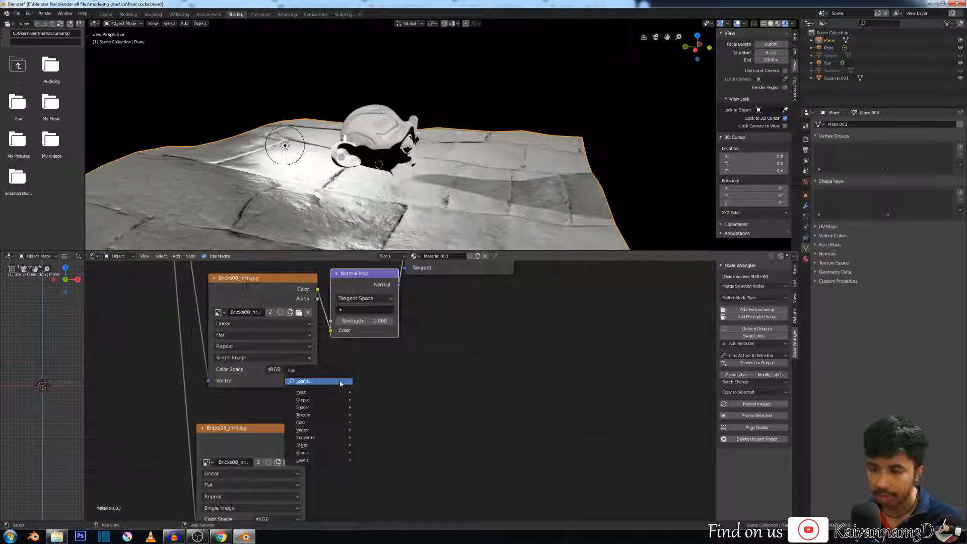
{"action": "left_click", "coordinate": [340, 381]}
{"action": "type", "text": "di"}
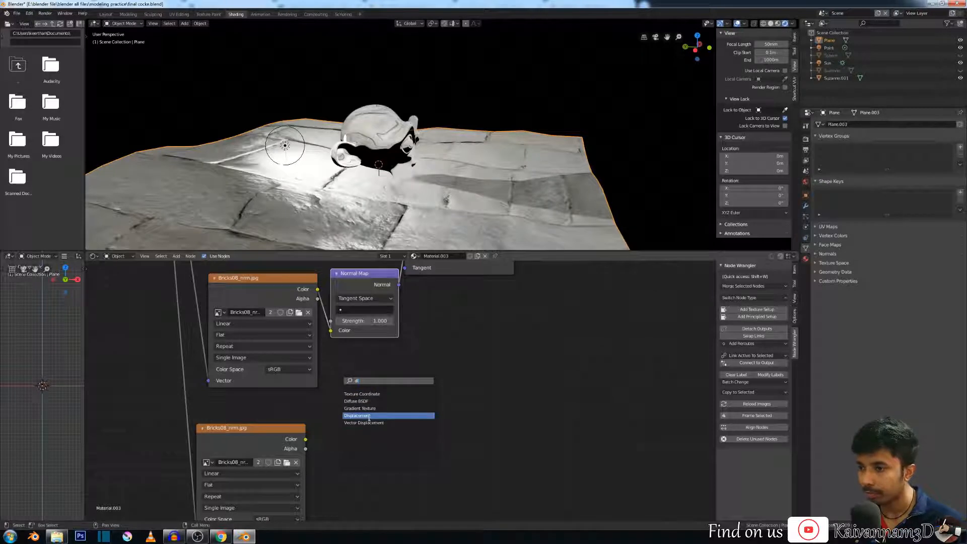
{"action": "left_click", "coordinate": [362, 415]}
{"action": "left_click_drag", "start_coordinate": [366, 395], "coordinate": [367, 392]}
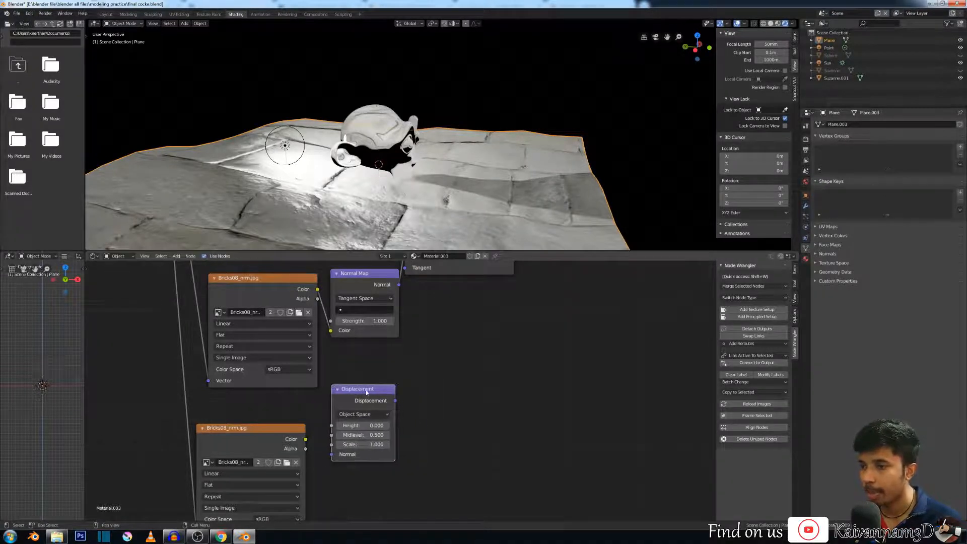
{"action": "scroll", "coordinate": [348, 385], "scroll_direction": "up", "scroll_amount": 1}
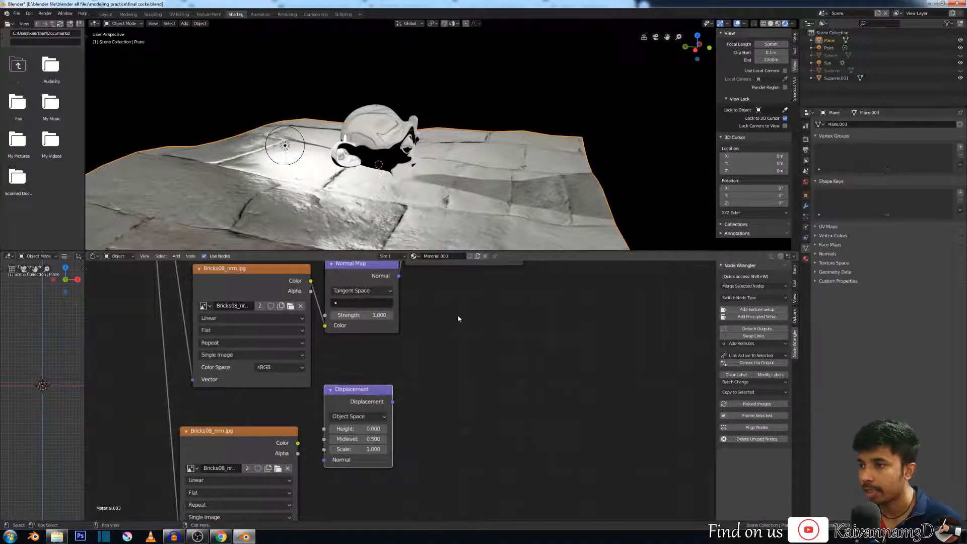
Step: Link the duplicated texture's Color to the Displacement node's Height, and its Displacement output to the Material Output's Displacement input
{"action": "scroll", "coordinate": [467, 334], "scroll_direction": "down", "scroll_amount": 4}
{"action": "scroll", "coordinate": [457, 340], "scroll_direction": "down", "scroll_amount": 2}
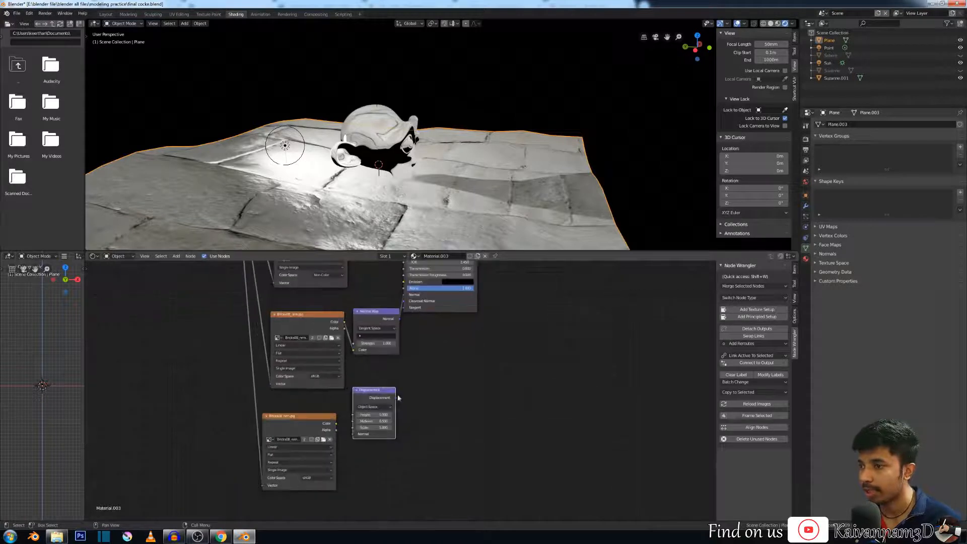
{"action": "left_click_drag", "start_coordinate": [496, 272], "coordinate": [512, 347]}
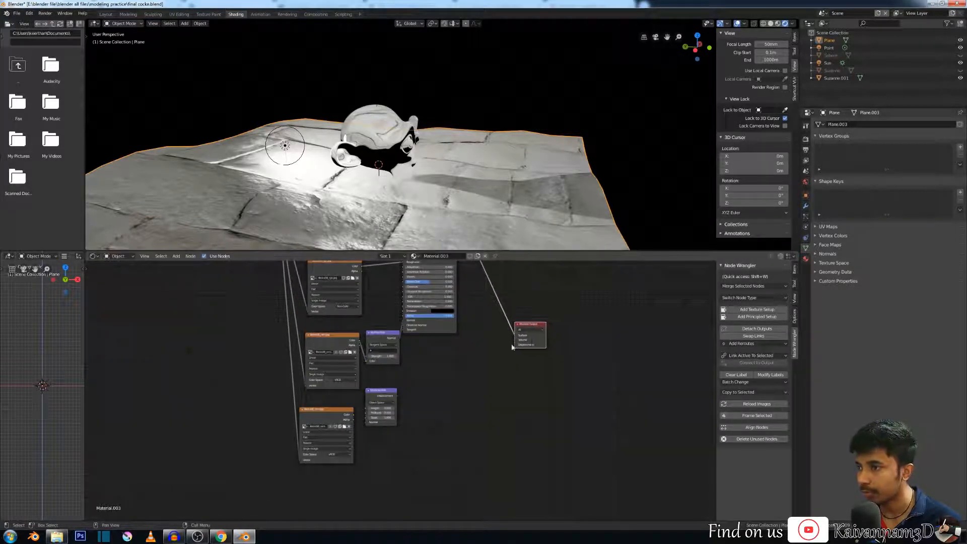
{"action": "left_click_drag", "start_coordinate": [396, 399], "coordinate": [515, 345]}
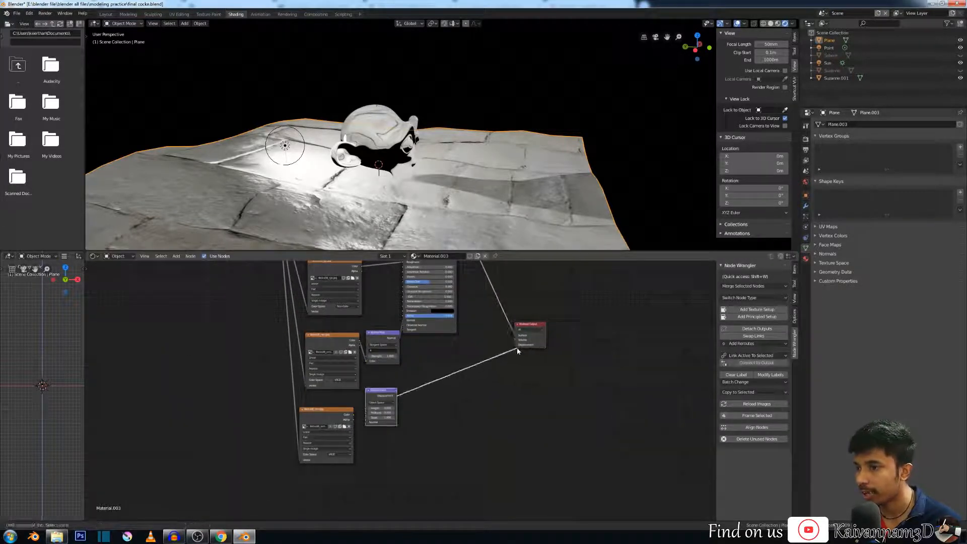
{"action": "left_click_drag", "start_coordinate": [370, 397], "coordinate": [401, 387]}
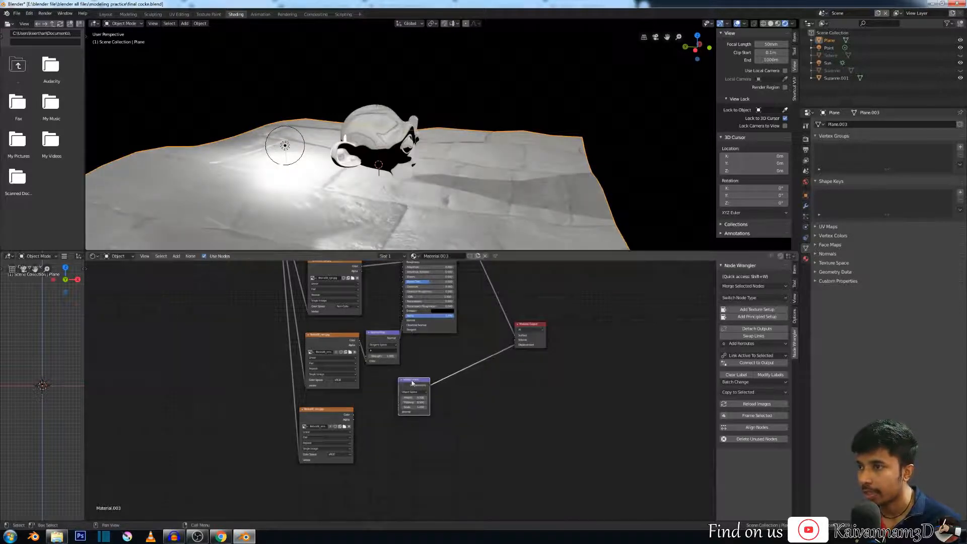
{"action": "scroll", "coordinate": [401, 387], "scroll_direction": "up", "scroll_amount": 2}
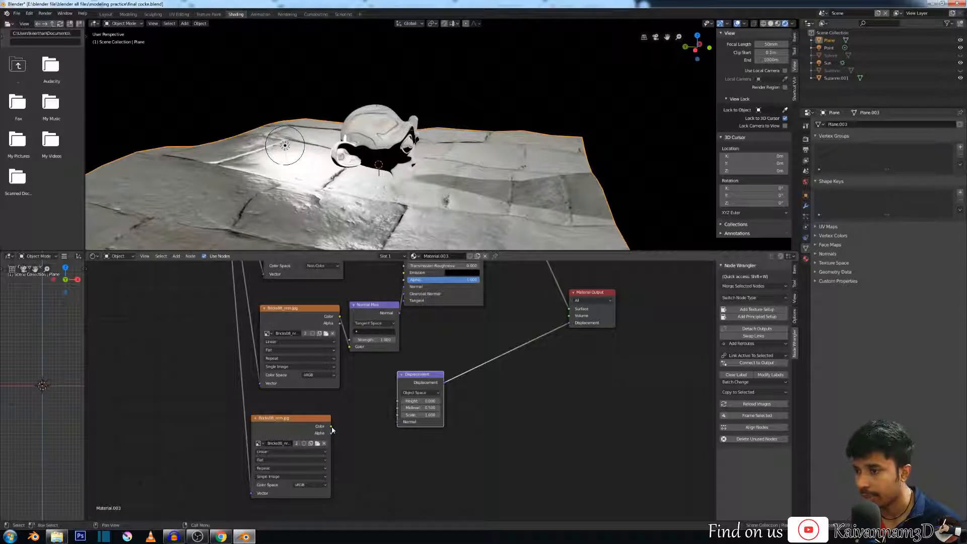
{"action": "left_click_drag", "start_coordinate": [331, 427], "coordinate": [394, 403]}
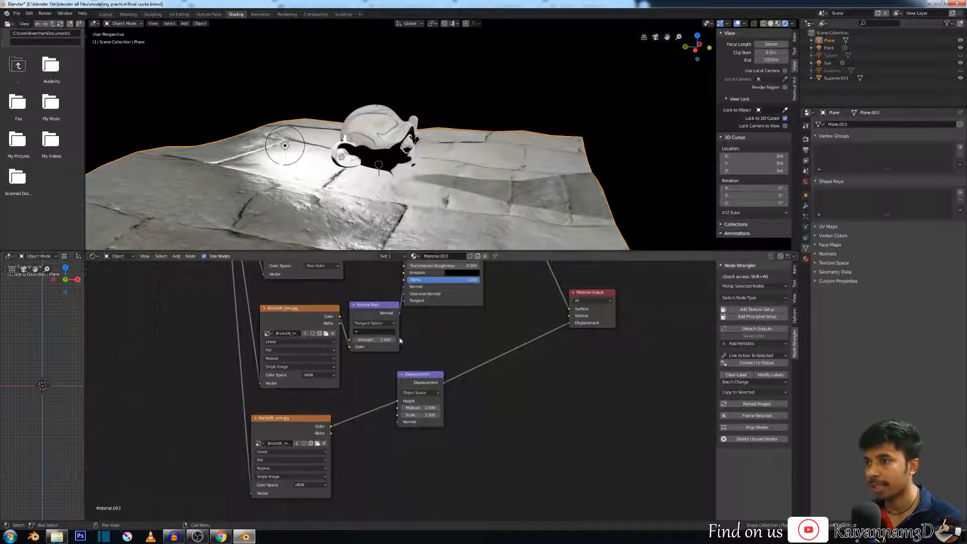
Step: Maximize the node editor and reposition the Displacement and Material Output nodes so the links are clearly laid out
{"action": "scroll", "coordinate": [380, 305], "scroll_direction": "down", "scroll_amount": 2}
{"action": "key", "text": "ctrl+space"}
{"action": "scroll", "coordinate": [363, 252], "scroll_direction": "down", "scroll_amount": 10}
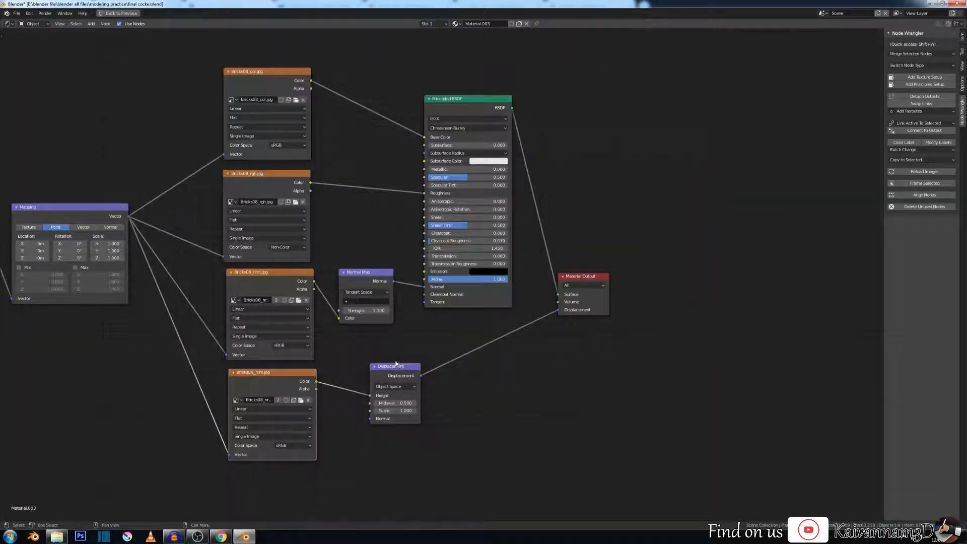
{"action": "left_click_drag", "start_coordinate": [395, 364], "coordinate": [445, 361]}
{"action": "left_click", "coordinate": [587, 277]}
{"action": "left_click_drag", "start_coordinate": [588, 278], "coordinate": [648, 189]}
{"action": "scroll", "coordinate": [413, 191], "scroll_direction": "down", "scroll_amount": 5}
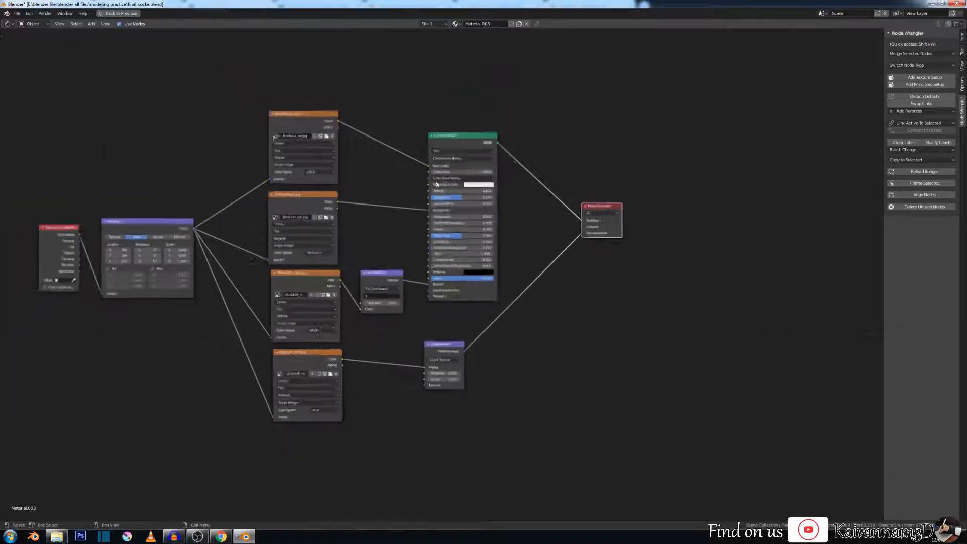
Step: Adjust the positions of the Bricks08_col.jpg texture node and the Texture Coordinate node to tidy the node tree
{"action": "left_click_drag", "start_coordinate": [249, 95], "coordinate": [266, 156]}
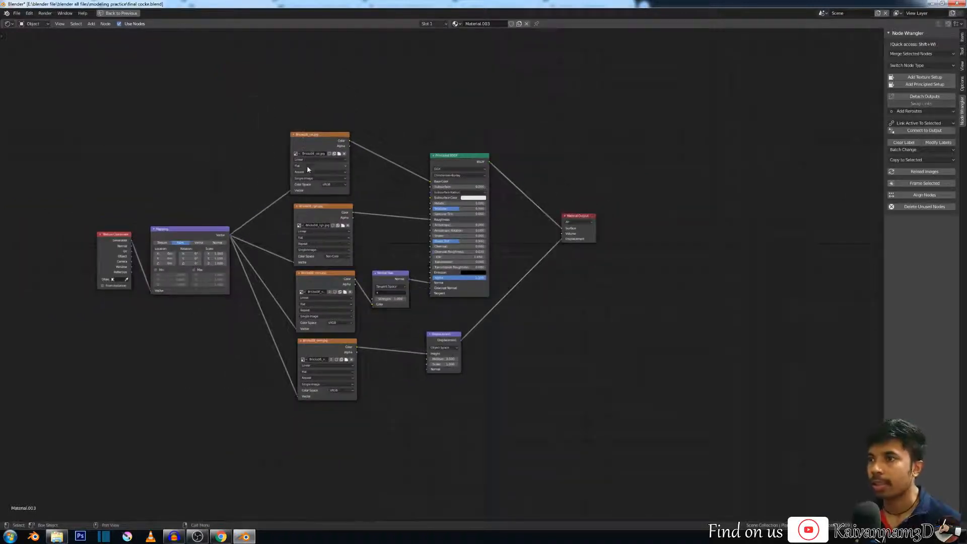
{"action": "left_click_drag", "start_coordinate": [323, 137], "coordinate": [325, 132]}
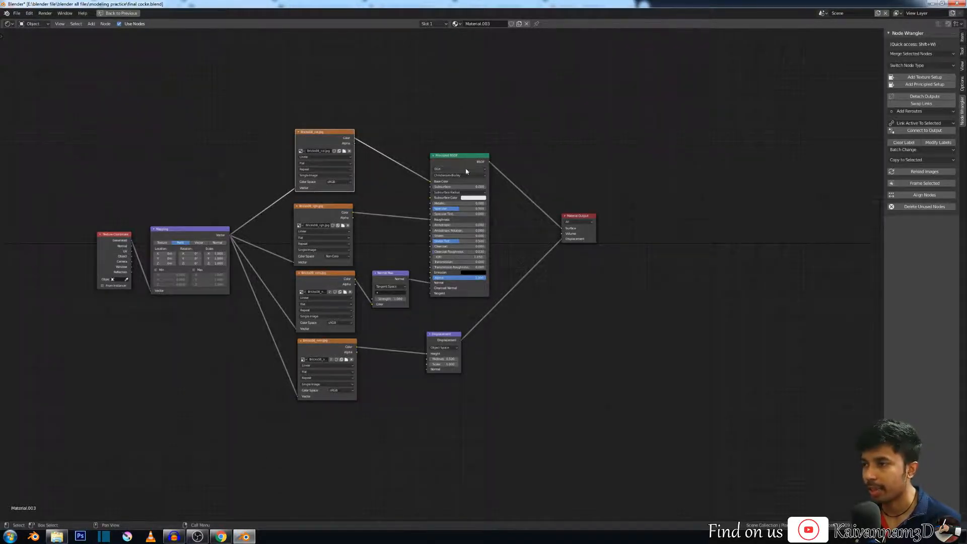
{"action": "scroll", "coordinate": [366, 206], "scroll_direction": "up", "scroll_amount": 1}
{"action": "scroll", "coordinate": [366, 206], "scroll_direction": "up", "scroll_amount": 2}
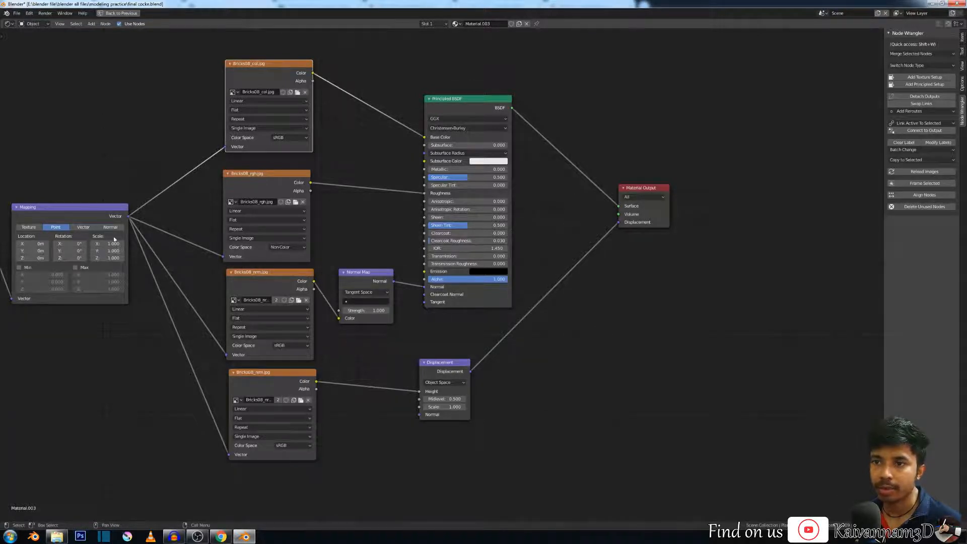
{"action": "scroll", "coordinate": [125, 219], "scroll_direction": "down", "scroll_amount": 1}
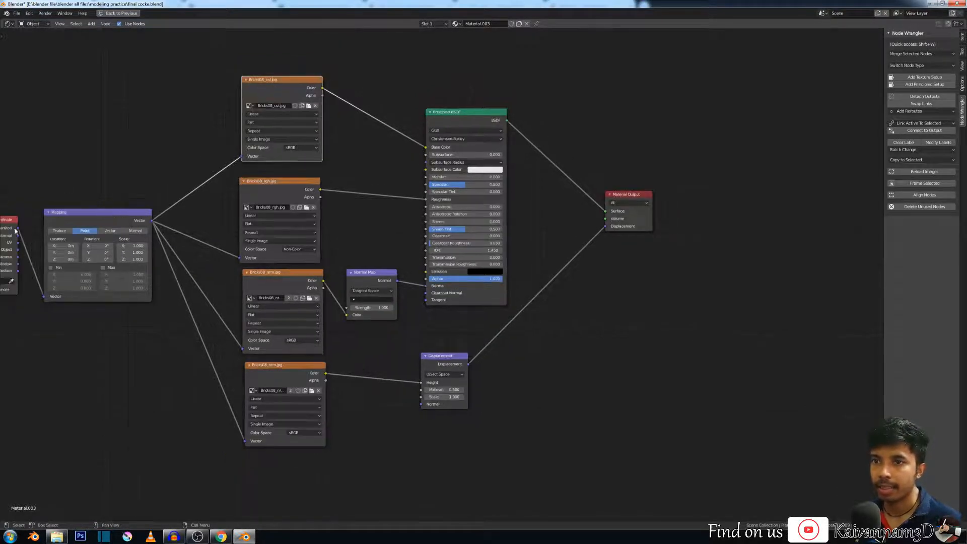
{"action": "left_click_drag", "start_coordinate": [10, 221], "coordinate": [23, 215]}
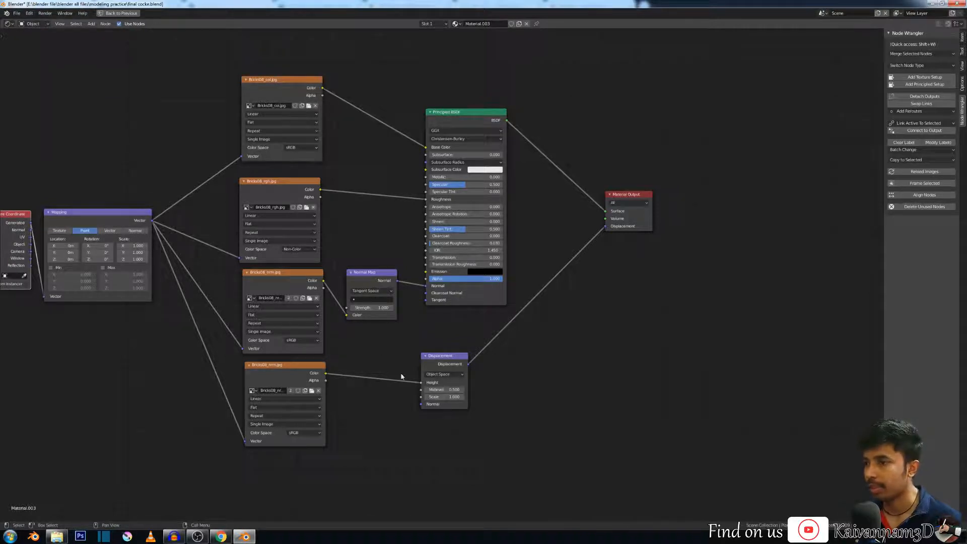
Step: Select all nodes of the ground plane's material and review the complete texture setup
{"action": "scroll", "coordinate": [632, 206], "scroll_direction": "down", "scroll_amount": 2}
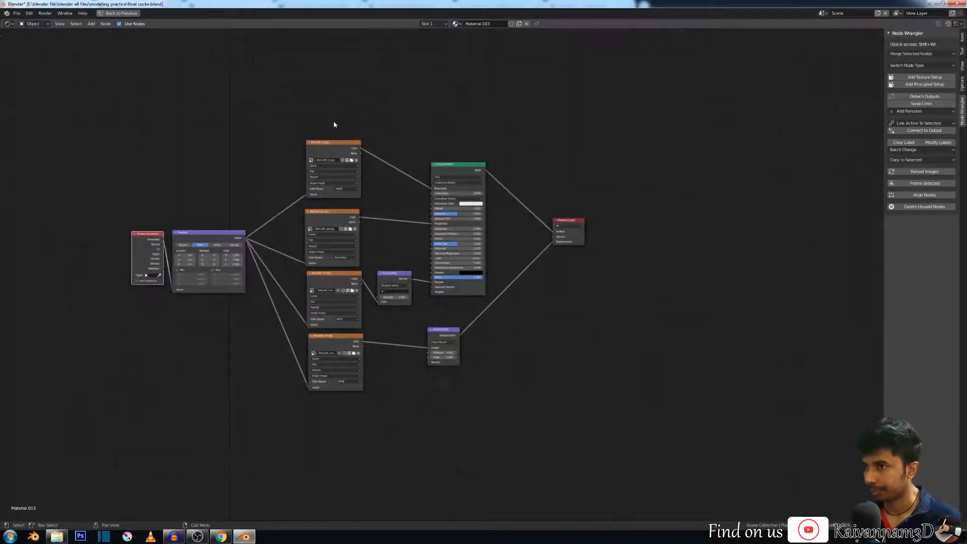
{"action": "left_click_drag", "start_coordinate": [707, 91], "coordinate": [71, 418]}
{"action": "scroll", "coordinate": [377, 244], "scroll_direction": "up", "scroll_amount": 2}
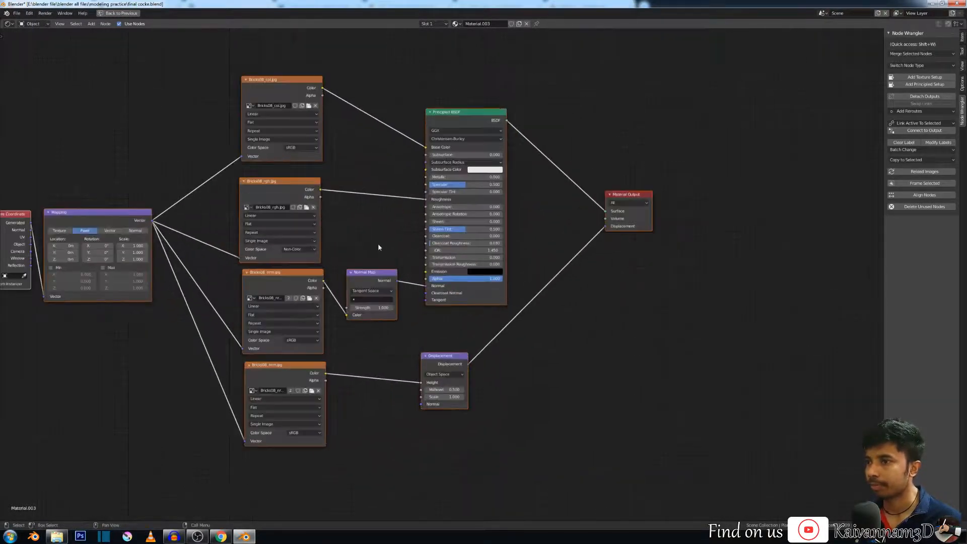
{"action": "scroll", "coordinate": [382, 243], "scroll_direction": "down", "scroll_amount": 1}
{"action": "middle_click_drag", "start_coordinate": [366, 238], "coordinate": [420, 229]}
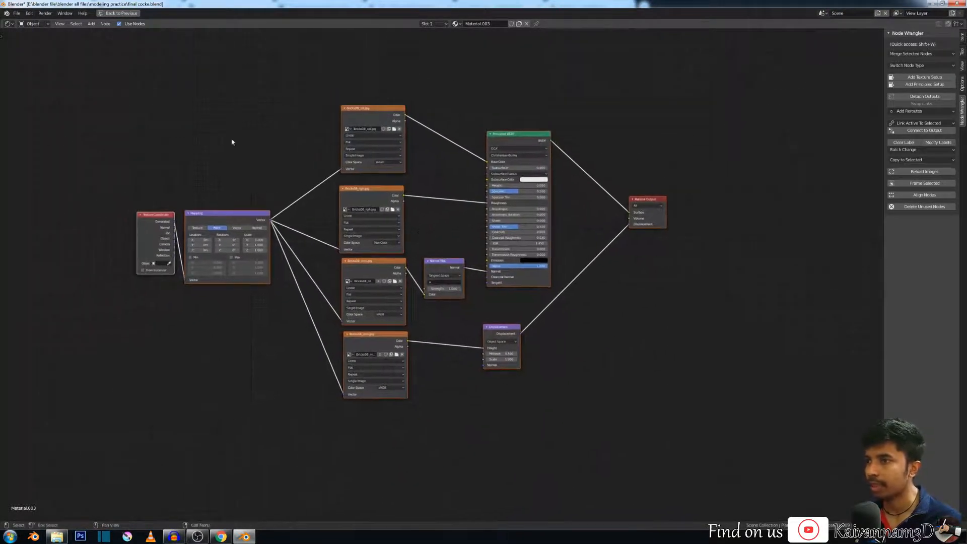
{"action": "scroll", "coordinate": [364, 189], "scroll_direction": "up", "scroll_amount": 1}
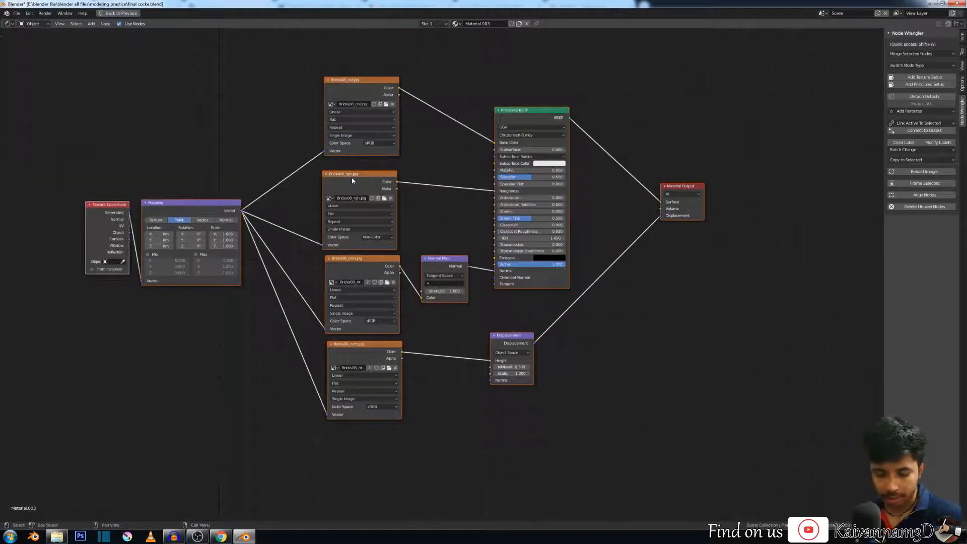
Step: Return from the maximized node editor to the split layout with the 3D viewport and reposition the node tree
{"action": "key", "text": "ctrl+space"}
{"action": "middle_click_drag", "start_coordinate": [323, 200], "coordinate": [302, 202]}
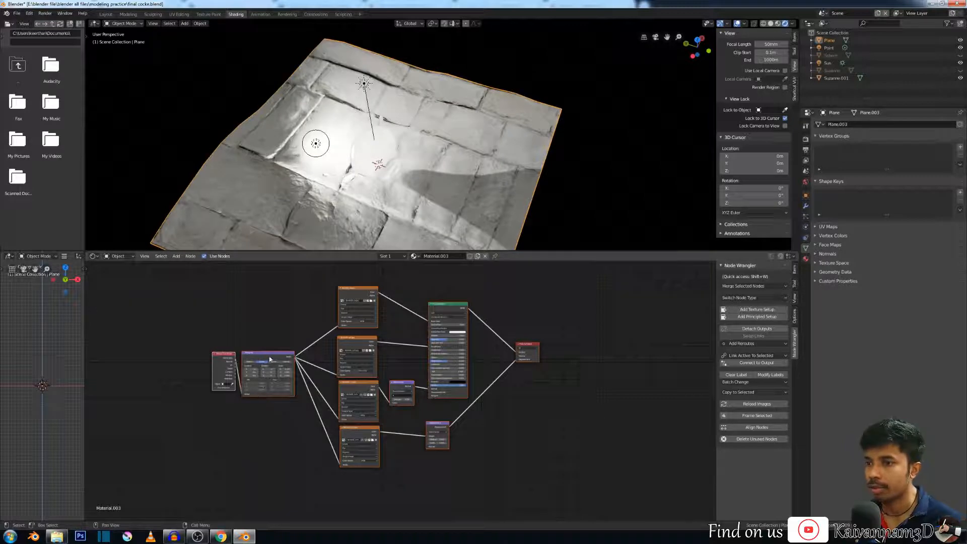
{"action": "middle_click_drag", "start_coordinate": [225, 356], "coordinate": [207, 351]}
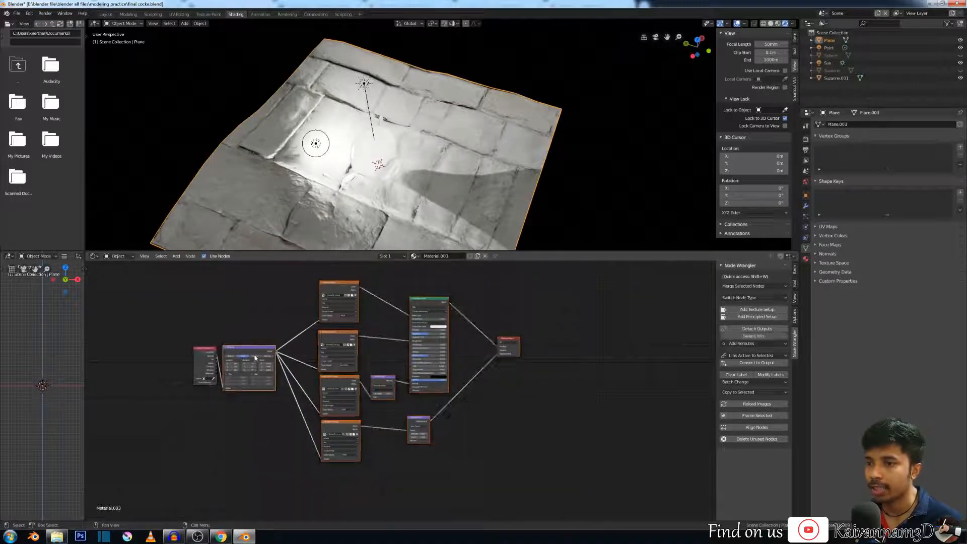
Step: Set the Mapping node's Scale to 2 on X, Y and Z
{"action": "scroll", "coordinate": [211, 337], "scroll_direction": "up", "scroll_amount": 4}
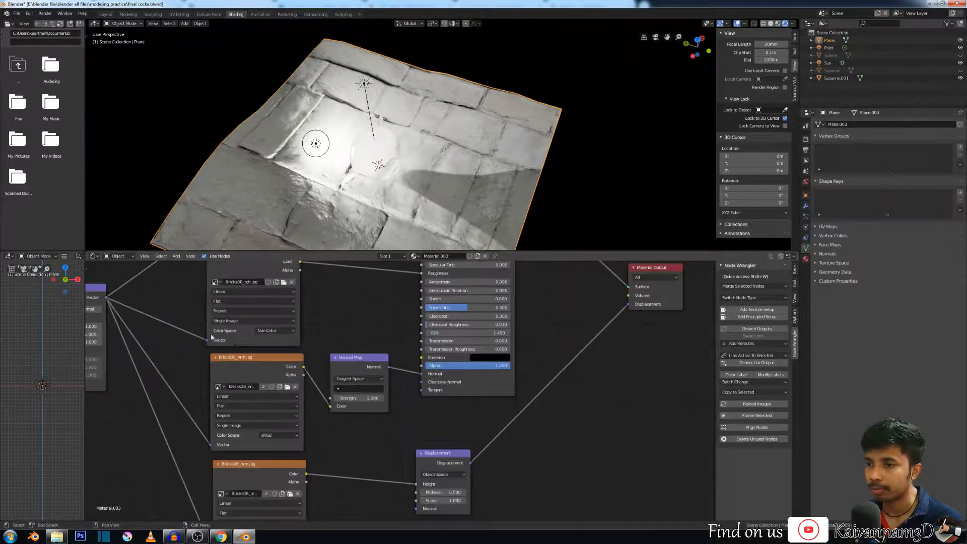
{"action": "middle_click_drag", "start_coordinate": [212, 338], "coordinate": [526, 358]}
{"action": "scroll", "coordinate": [403, 338], "scroll_direction": "up", "scroll_amount": 8}
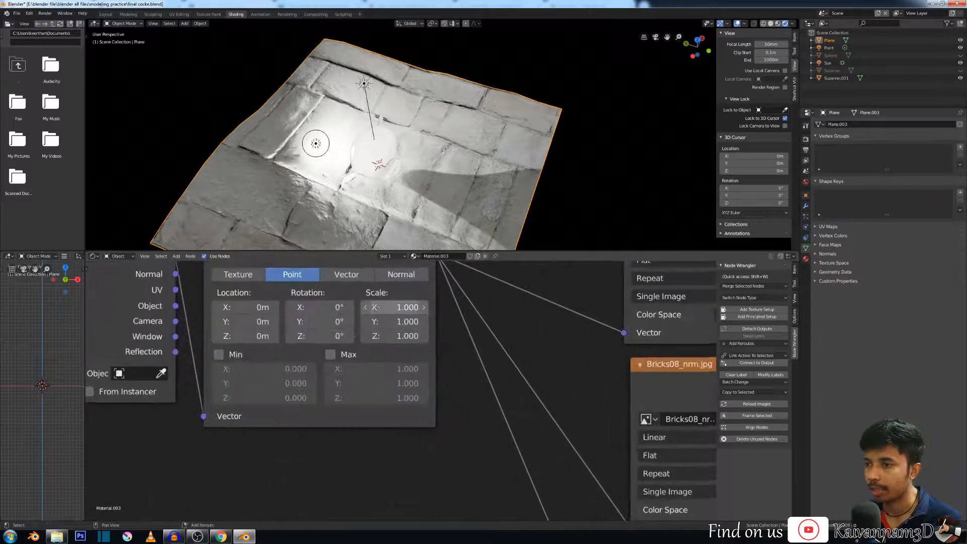
{"action": "middle_click_drag", "start_coordinate": [375, 307], "coordinate": [399, 371]}
{"action": "left_click", "coordinate": [397, 370]}
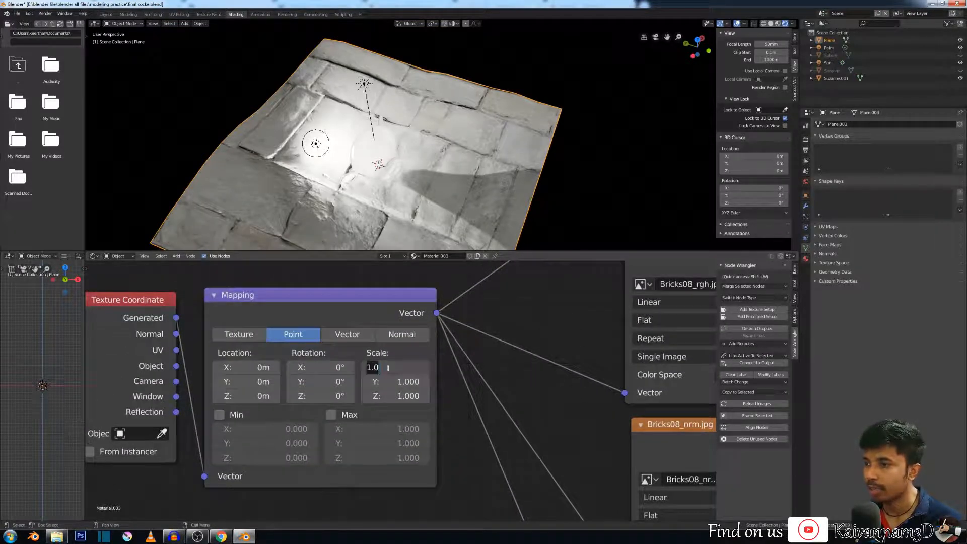
{"action": "type", "text": "2"}
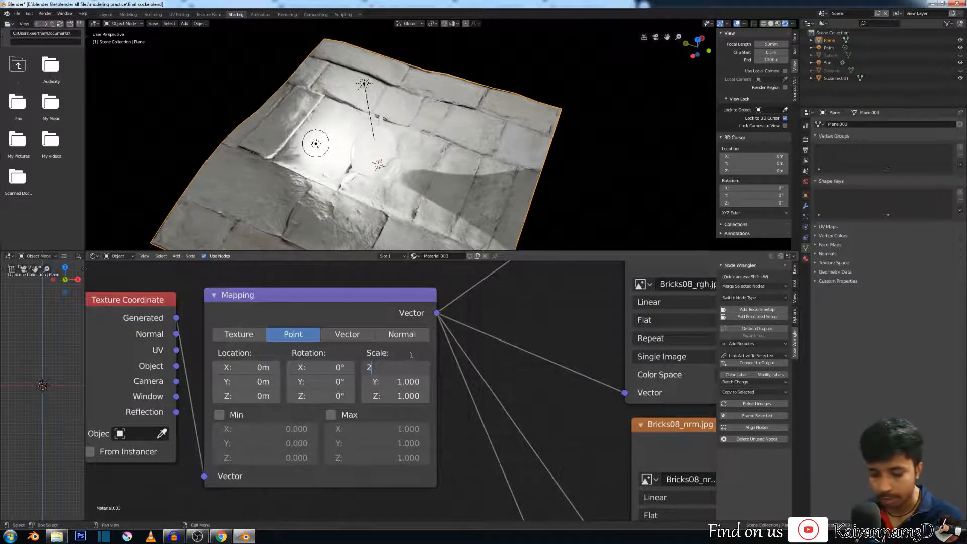
{"action": "key", "text": "Tab"}
{"action": "type", "text": "2"}
{"action": "key", "text": "Tab"}
{"action": "type", "text": "2"}
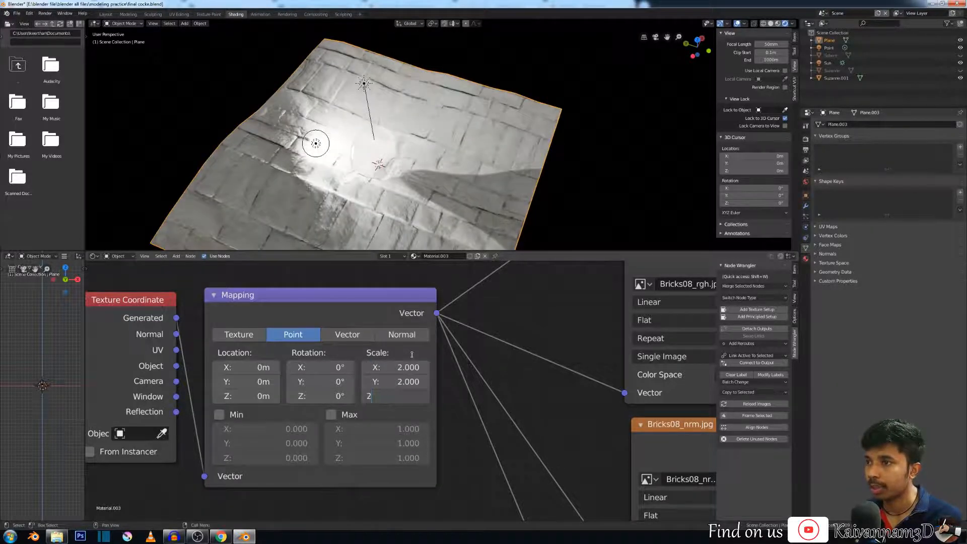
{"action": "key", "text": "Tab"}
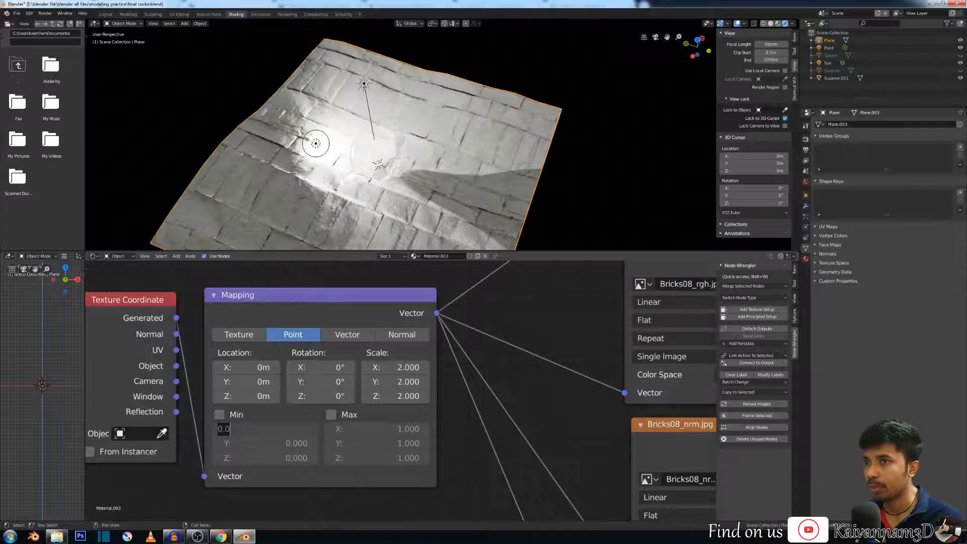
Step: Try a denser brick pattern with the Mapping node's Scale at 6.9 on X and 8 on Y
{"action": "left_click", "coordinate": [400, 368]}
{"action": "left_click_drag", "start_coordinate": [420, 367], "coordinate": [446, 367]}
{"action": "left_click", "coordinate": [408, 381]}
{"action": "type", "text": "8"}
{"action": "key", "text": "Return"}
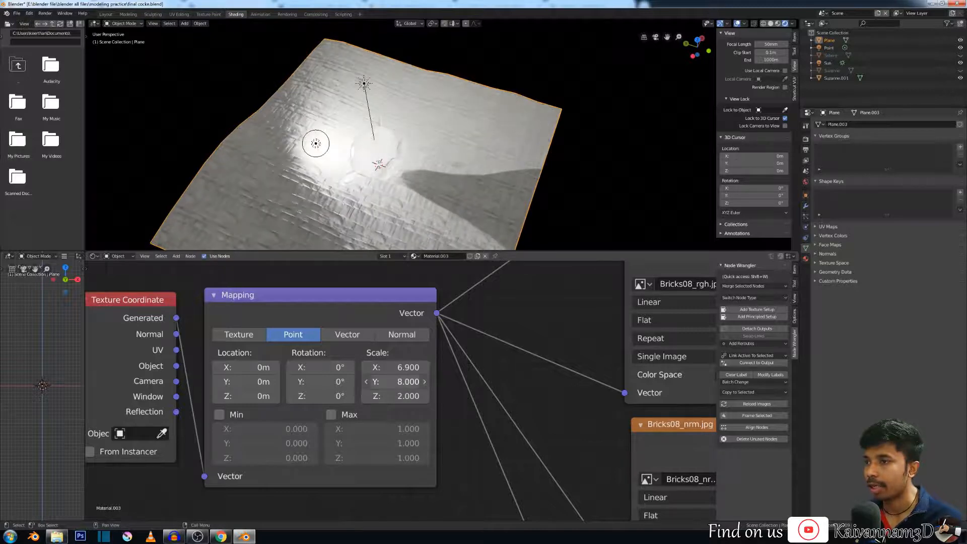
Step: Set the Mapping node's X and Y Scale back to 2
{"action": "left_click", "coordinate": [390, 368]}
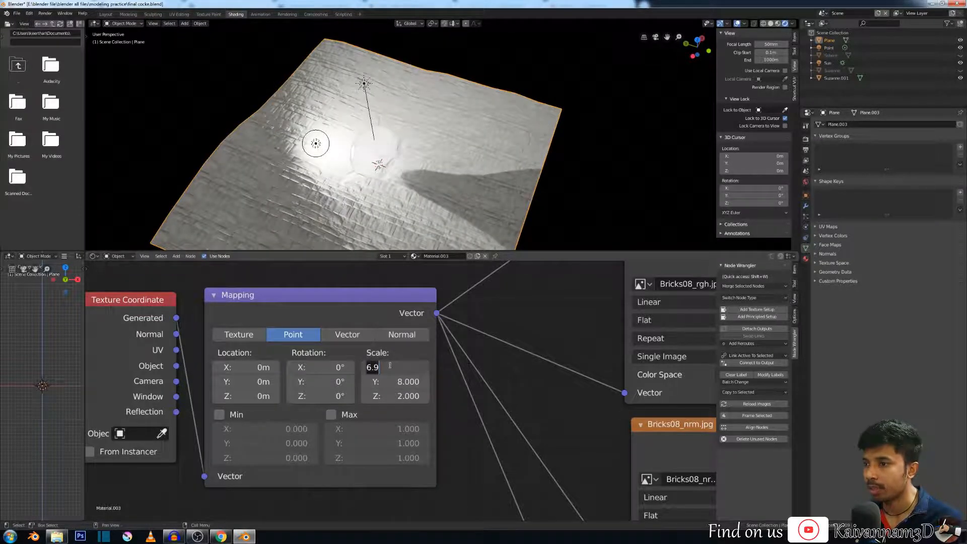
{"action": "type", "text": "2"}
{"action": "key", "text": "Tab"}
{"action": "type", "text": "2"}
{"action": "key", "text": "Tab"}
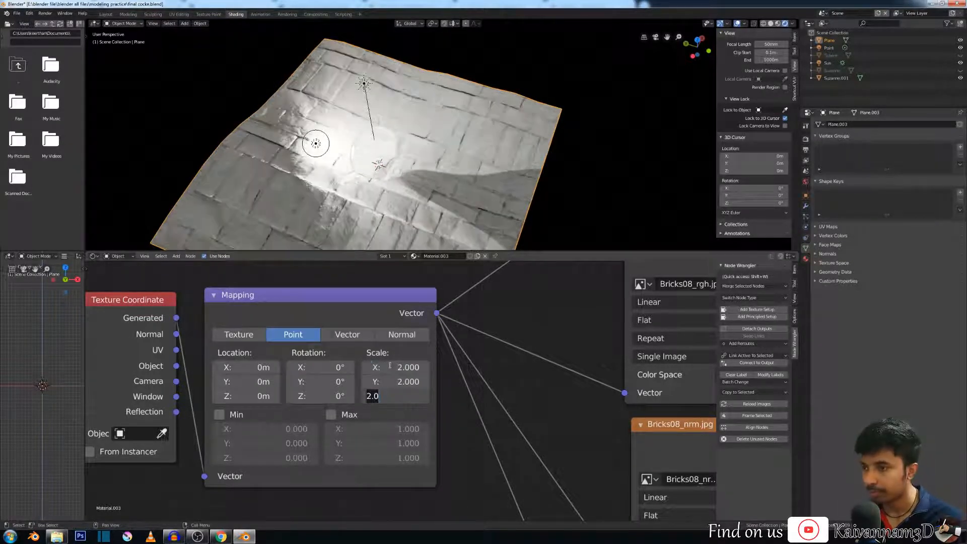
{"action": "key", "text": "Return"}
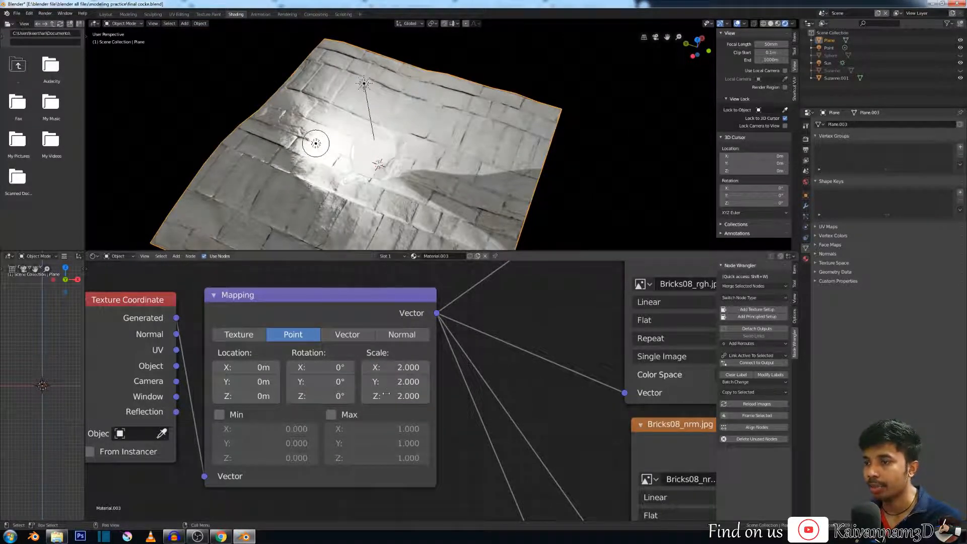
Step: Rotate the brick texture by setting the Mapping node's Z Rotation to 90°
{"action": "left_click_drag", "start_coordinate": [322, 396], "coordinate": [377, 396]}
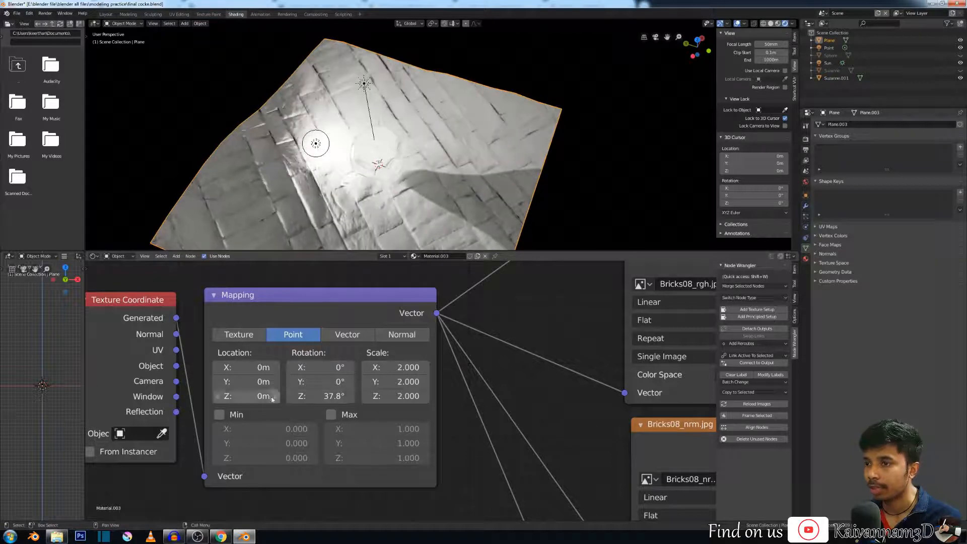
{"action": "left_click", "coordinate": [323, 395]}
{"action": "type", "text": "9"}
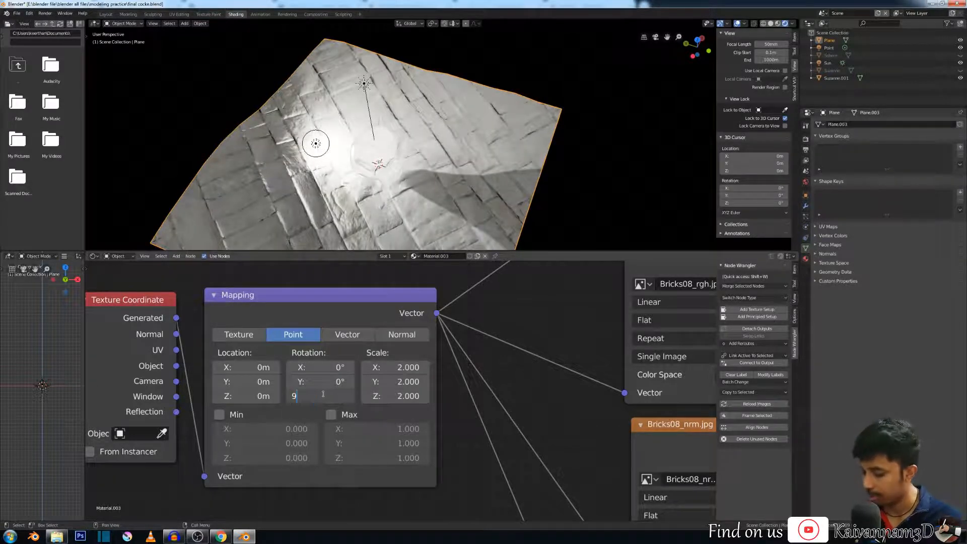
{"action": "type", "text": "0"}
{"action": "key", "text": "Return"}
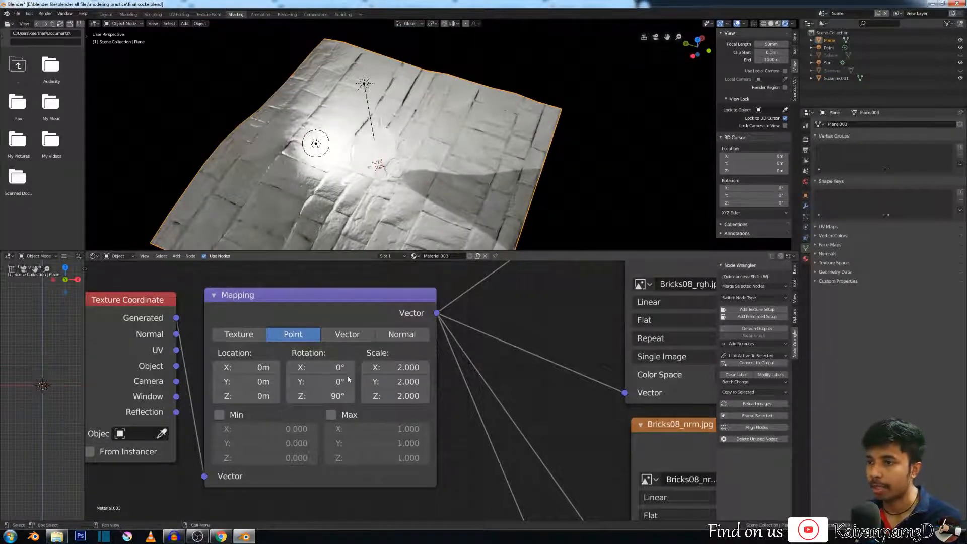
Step: Try slight X and Y rotations on the Mapping node, and reset both to 0°
{"action": "left_click_drag", "start_coordinate": [323, 382], "coordinate": [351, 367]}
{"action": "left_click", "coordinate": [319, 367]}
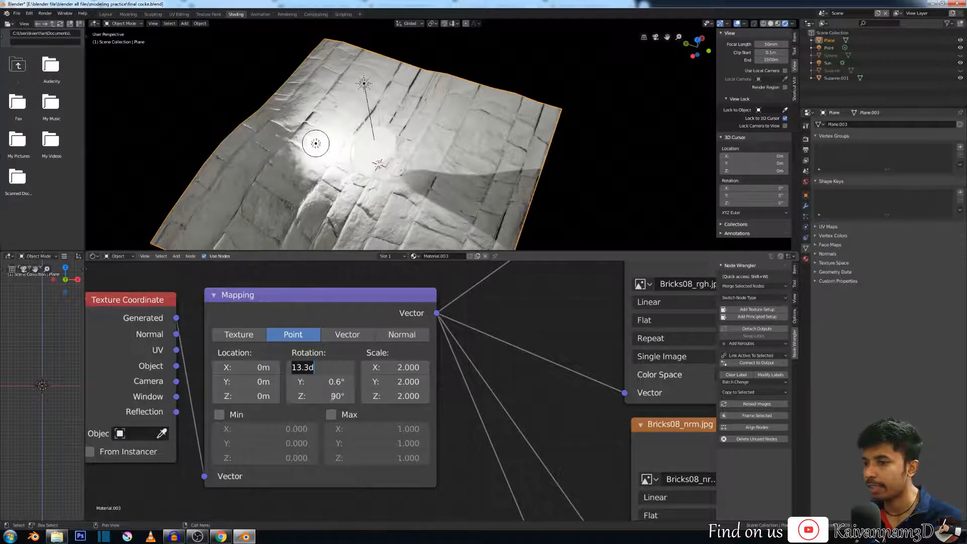
{"action": "left_click", "coordinate": [328, 371]}
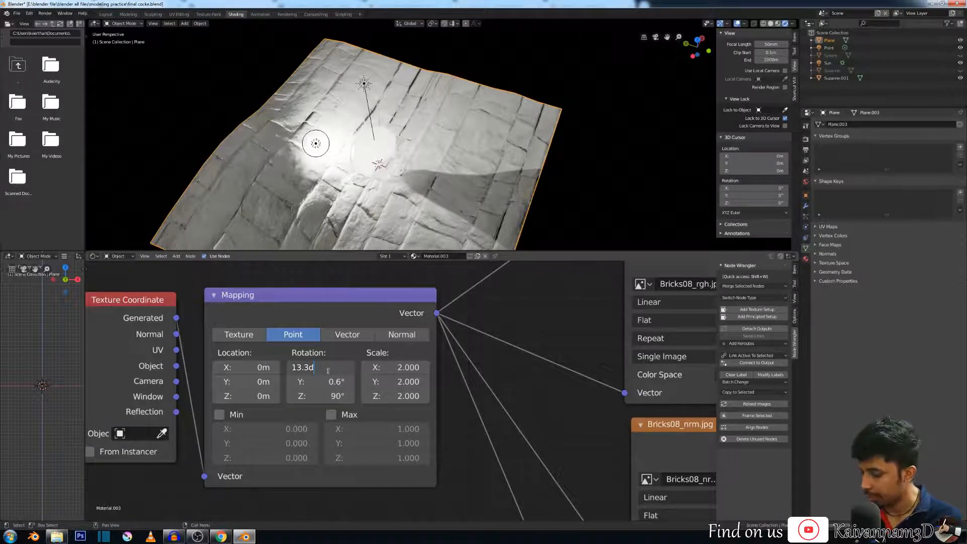
{"action": "type", "text": "0"}
{"action": "key", "text": "Tab"}
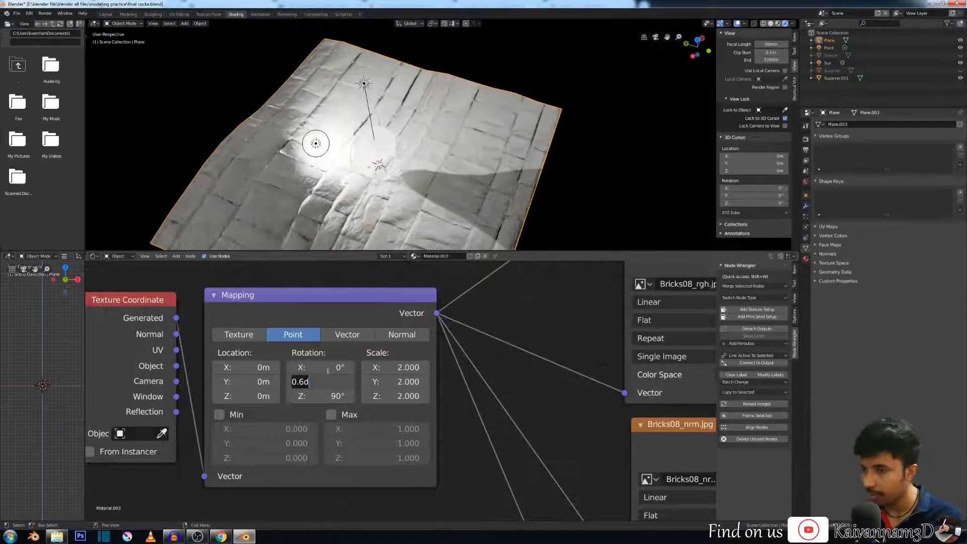
{"action": "type", "text": "0"}
{"action": "key", "text": "Return"}
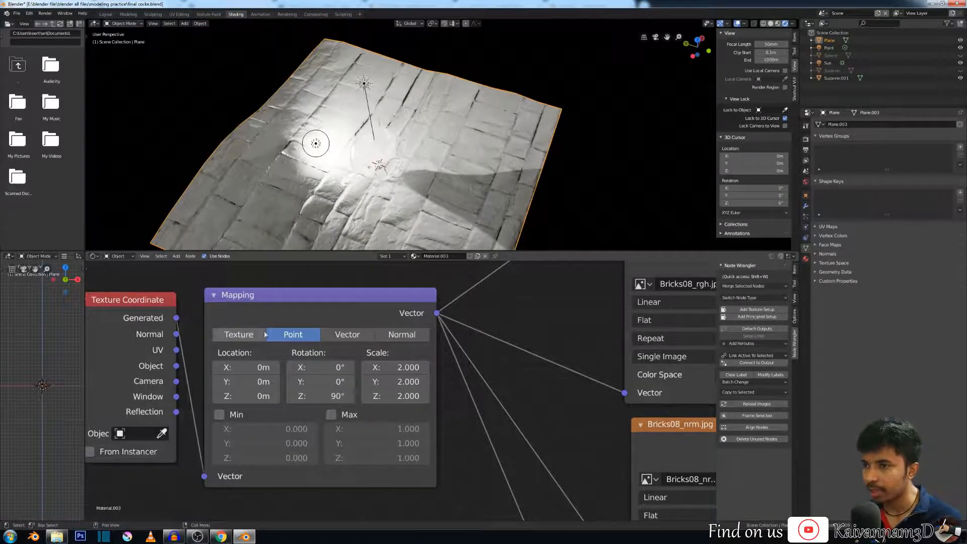
Step: Examine the complete brick material node tree from the Texture Coordinate node to the Material Output
{"action": "scroll", "coordinate": [302, 297], "scroll_direction": "down", "scroll_amount": 4}
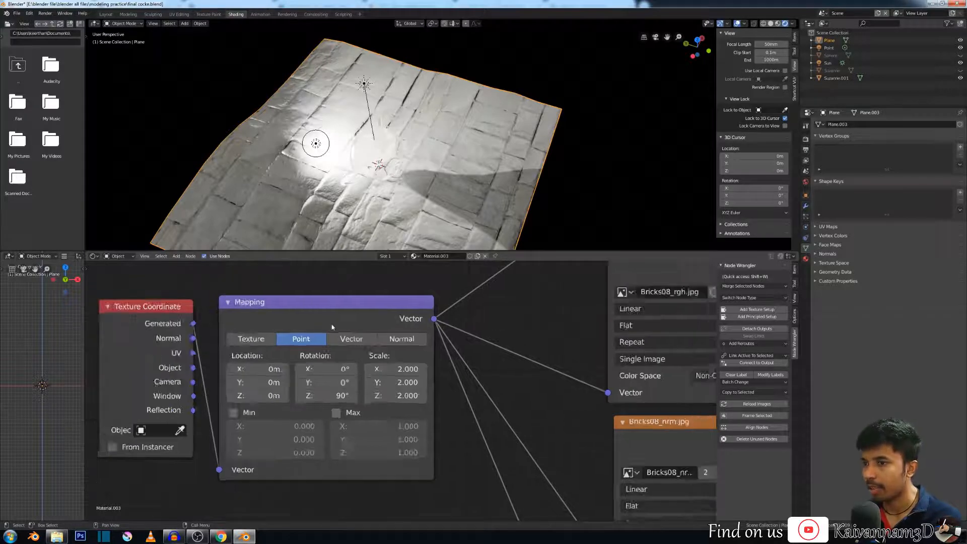
{"action": "scroll", "coordinate": [395, 370], "scroll_direction": "up", "scroll_amount": 1}
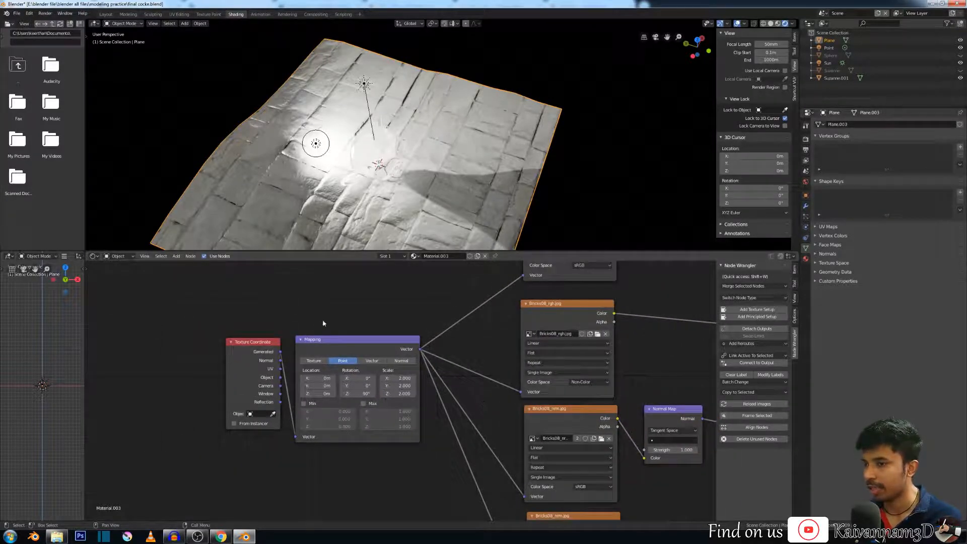
{"action": "scroll", "coordinate": [419, 325], "scroll_direction": "down", "scroll_amount": 5}
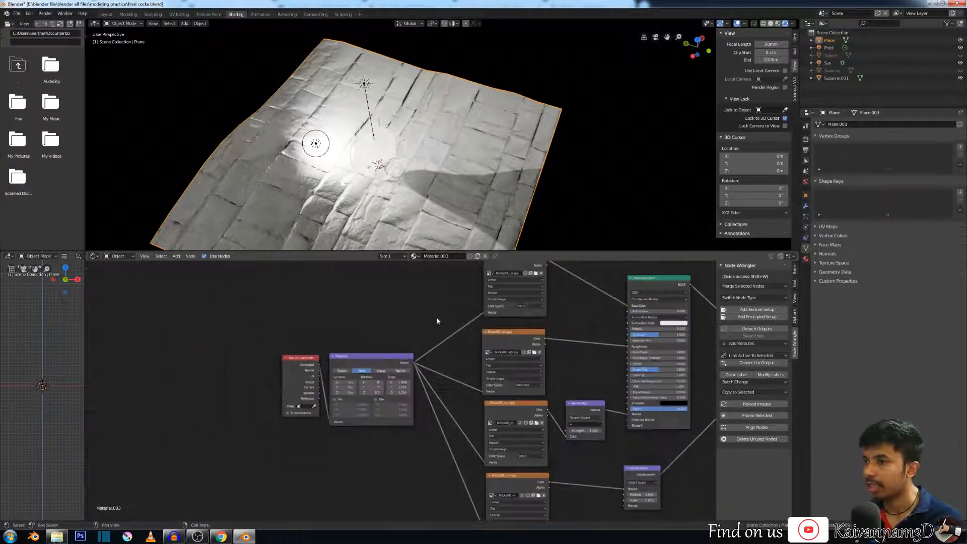
{"action": "middle_click_drag", "start_coordinate": [414, 317], "coordinate": [289, 313]}
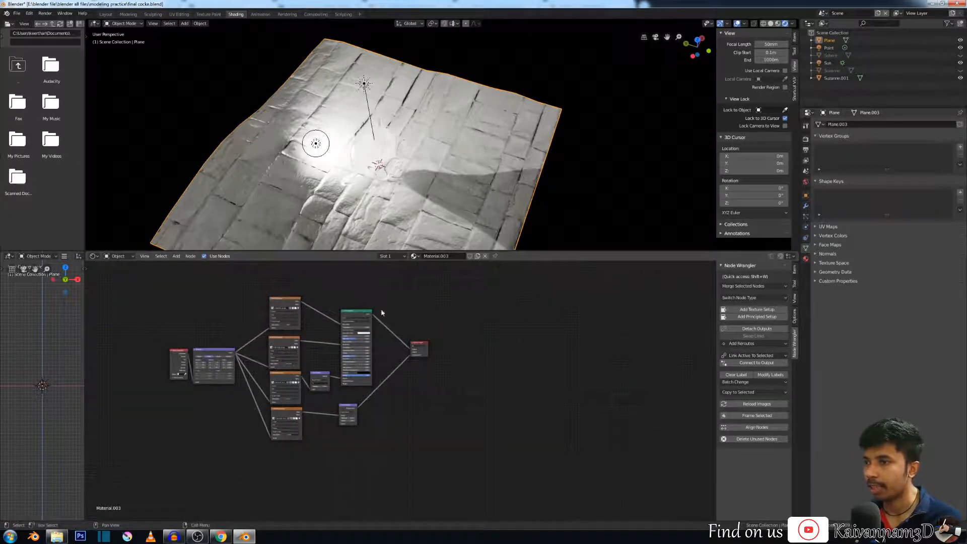
{"action": "scroll", "coordinate": [382, 314], "scroll_direction": "up", "scroll_amount": 3}
{"action": "scroll", "coordinate": [427, 299], "scroll_direction": "up", "scroll_amount": 3}
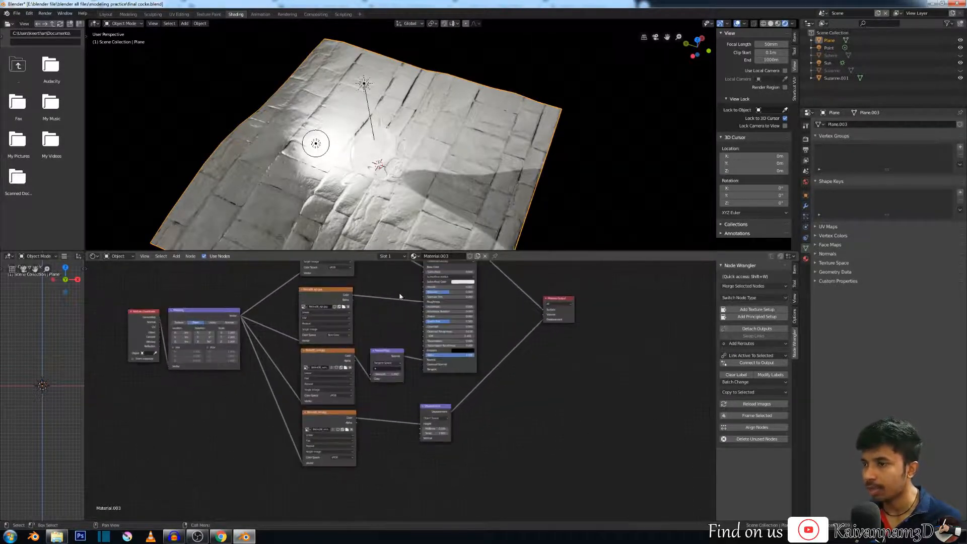
{"action": "middle_click_drag", "start_coordinate": [399, 294], "coordinate": [417, 344]}
{"action": "scroll", "coordinate": [391, 310], "scroll_direction": "down", "scroll_amount": 4}
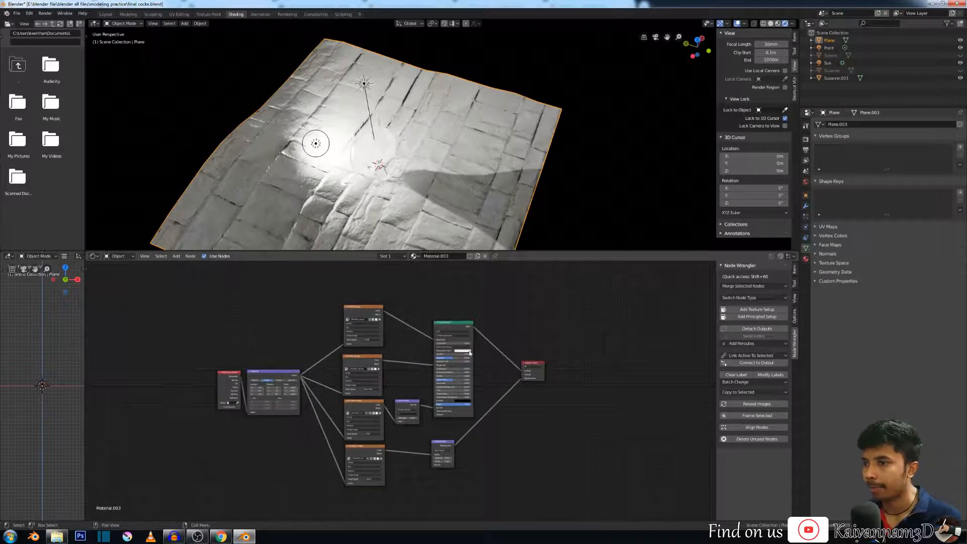
Step: Reposition the Principled BSDF, Normal Map and Displacement nodes slightly to tidy the brick material's node tree
{"action": "scroll", "coordinate": [484, 312], "scroll_direction": "up", "scroll_amount": 4}
{"action": "middle_click_drag", "start_coordinate": [503, 297], "coordinate": [378, 307]}
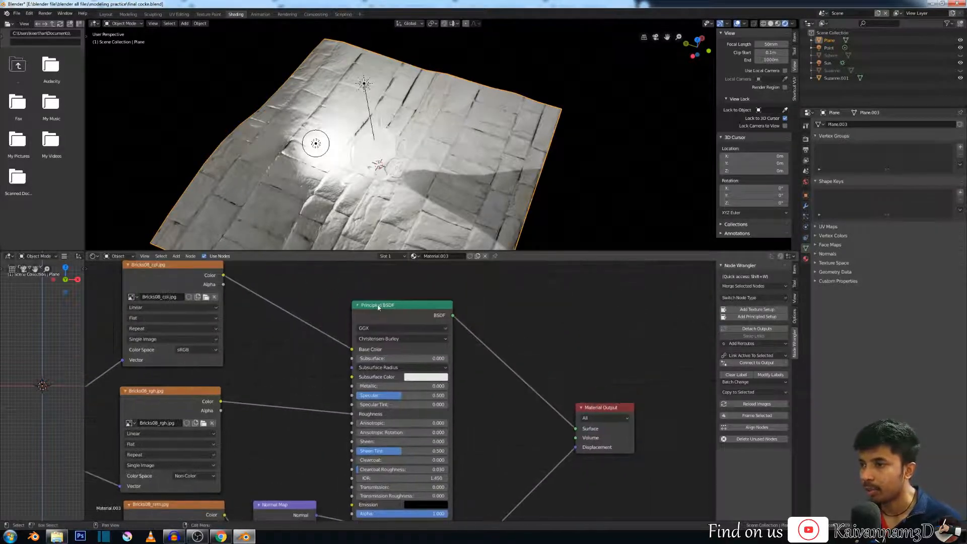
{"action": "left_click_drag", "start_coordinate": [378, 307], "coordinate": [387, 288]}
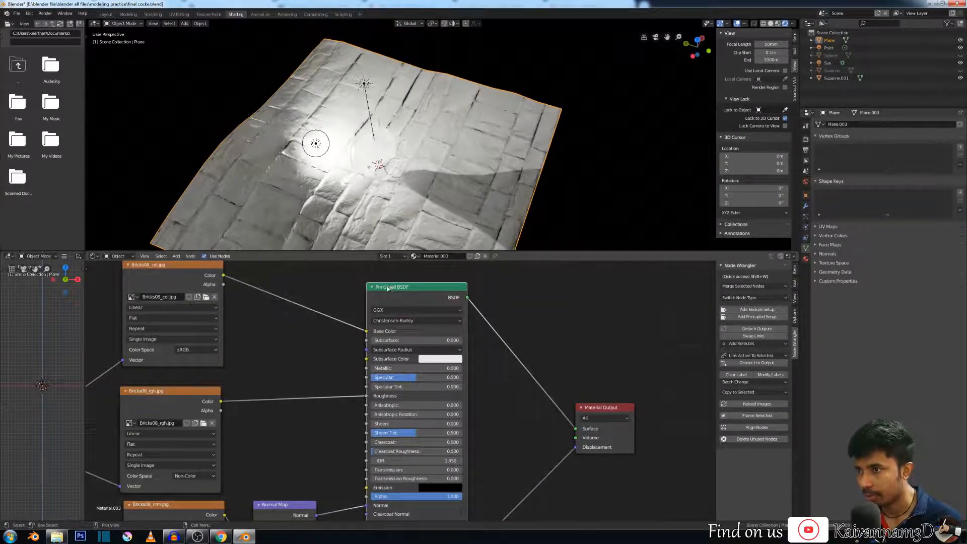
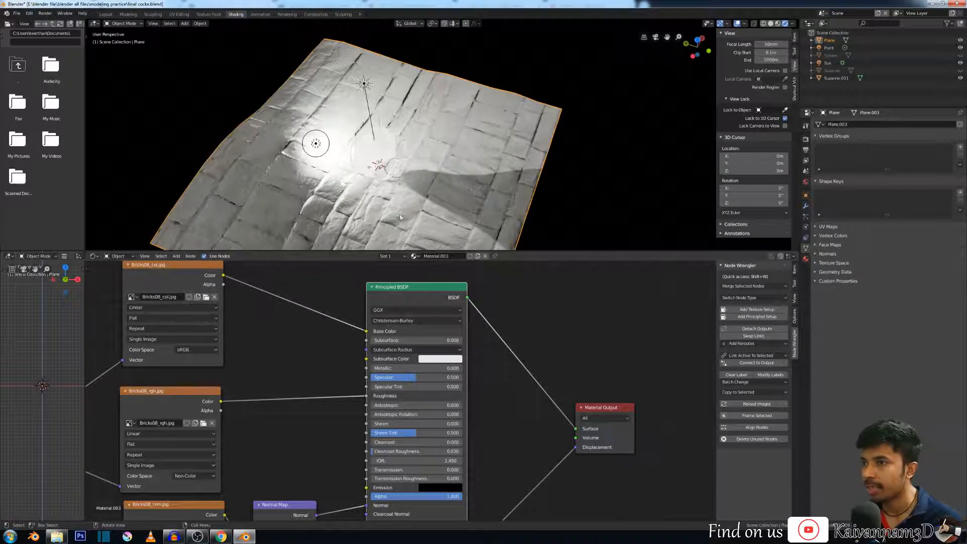
{"action": "scroll", "coordinate": [551, 428], "scroll_direction": "down", "scroll_amount": 3}
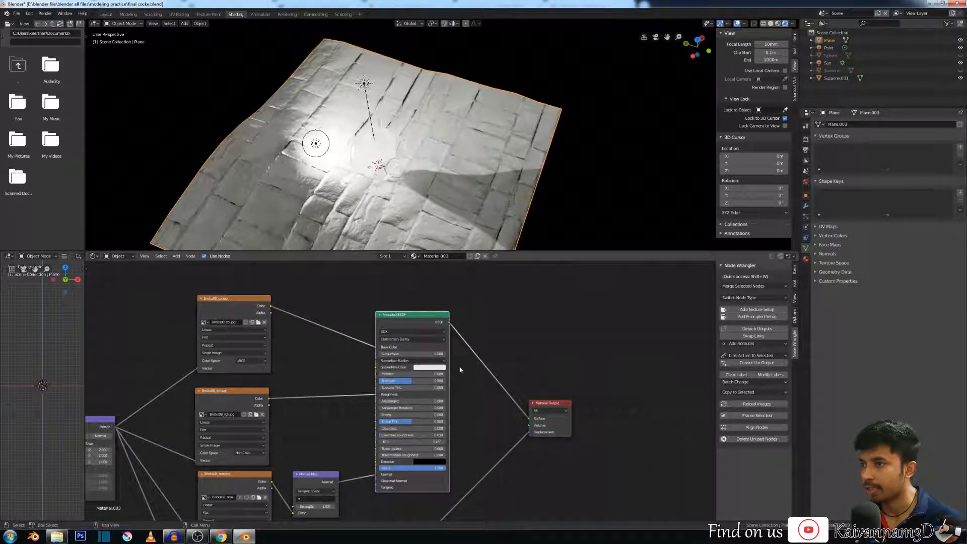
{"action": "scroll", "coordinate": [450, 303], "scroll_direction": "down", "scroll_amount": 4}
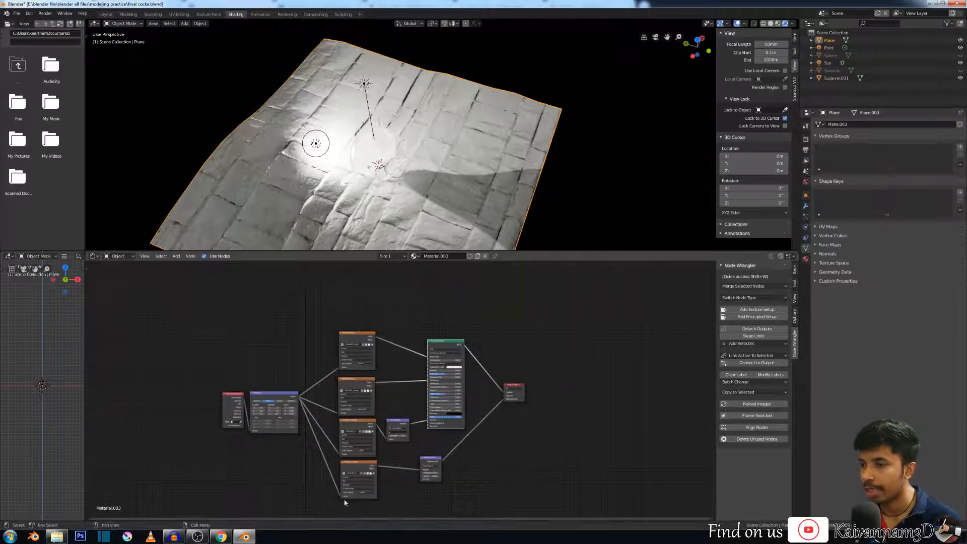
{"action": "scroll", "coordinate": [328, 379], "scroll_direction": "up", "scroll_amount": 2}
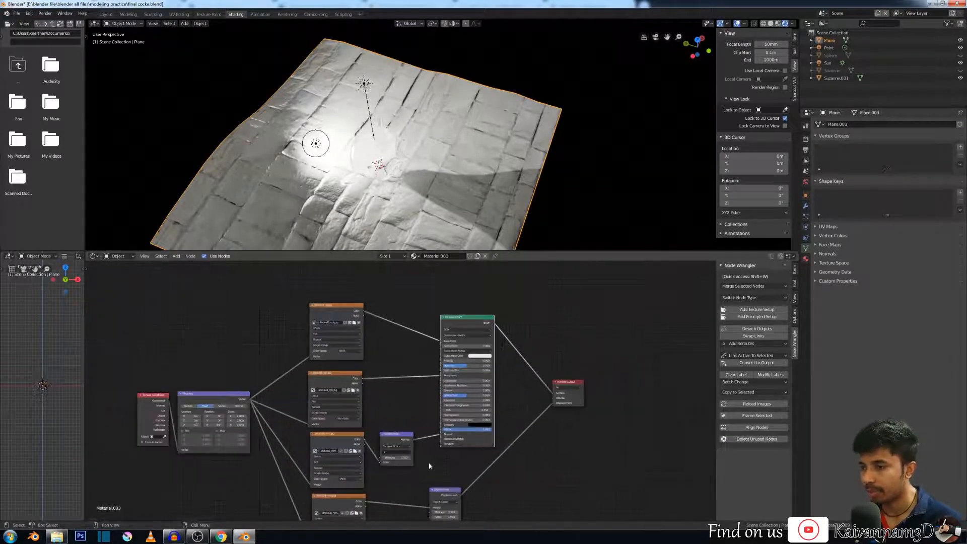
{"action": "left_click_drag", "start_coordinate": [398, 434], "coordinate": [402, 424]}
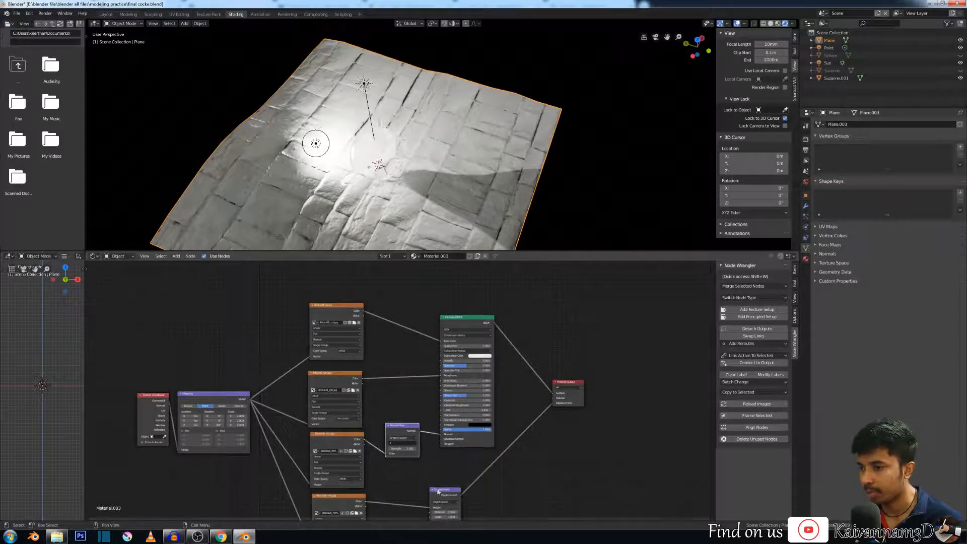
{"action": "left_click_drag", "start_coordinate": [439, 490], "coordinate": [430, 478]}
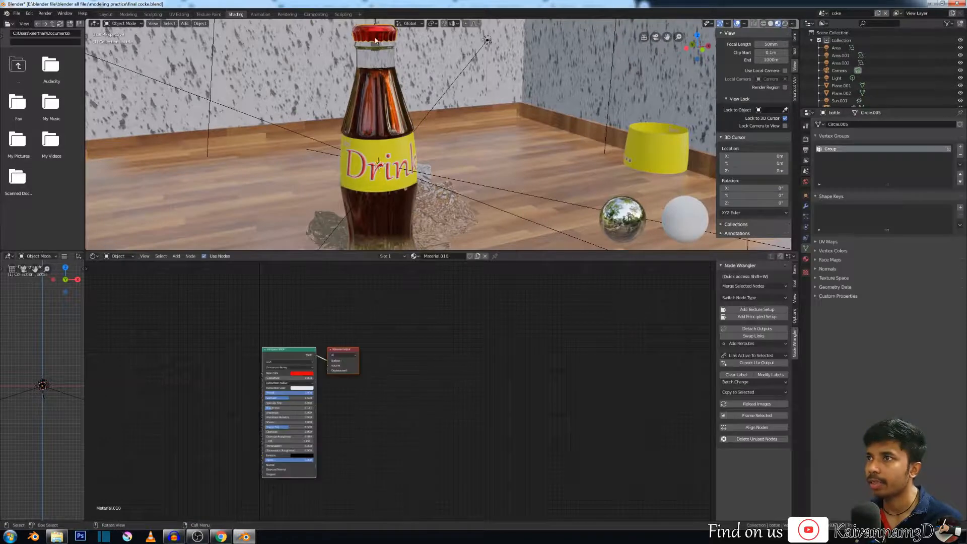
Step: Examine the Principled BSDF settings of the bottle's red metallic material in the coke scene
{"action": "scroll", "coordinate": [252, 388], "scroll_direction": "up", "scroll_amount": 4}
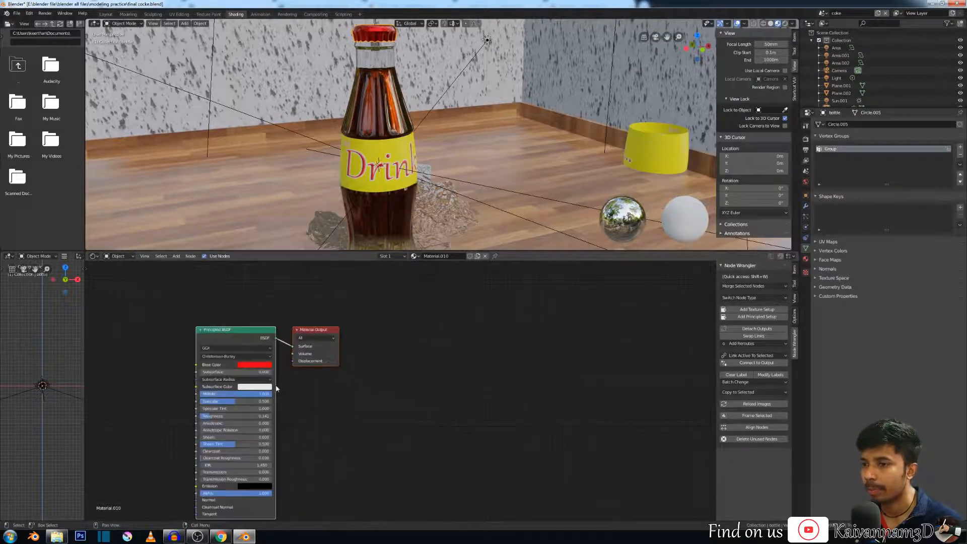
{"action": "middle_click_drag", "start_coordinate": [183, 359], "coordinate": [372, 354]}
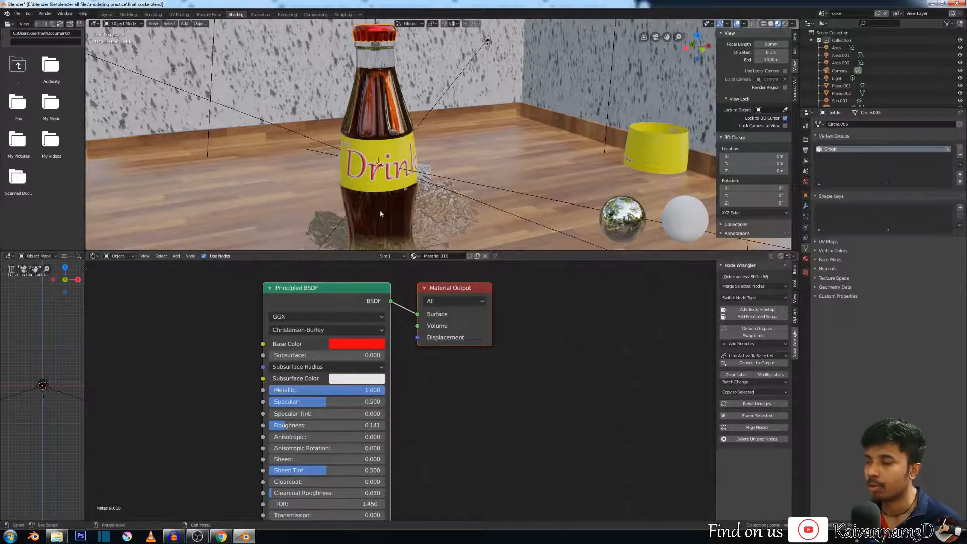
Step: Unlink the bottle label's image texture from the Principled BSDF's Base Color, and link its Color output back
{"action": "left_click", "coordinate": [373, 69]}
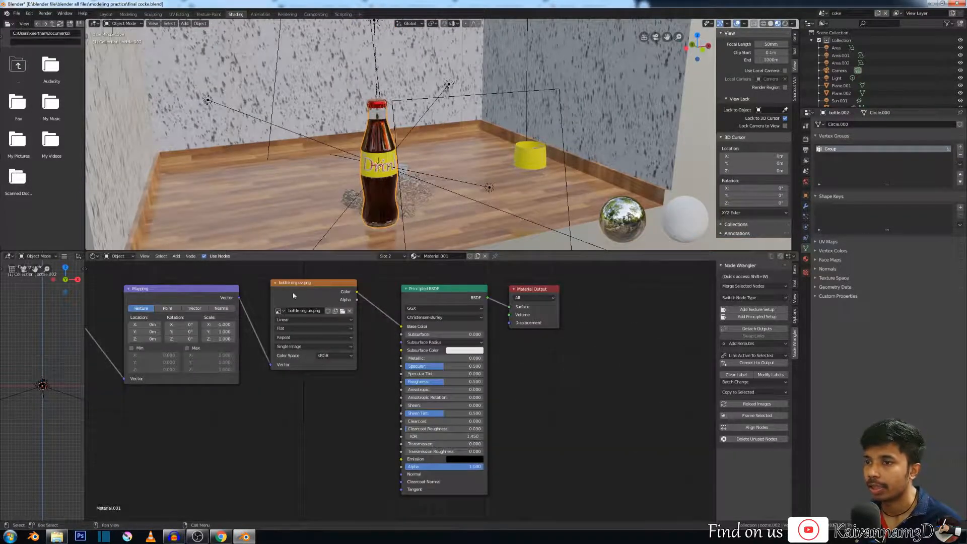
{"action": "scroll", "coordinate": [367, 152], "scroll_direction": "up", "scroll_amount": 5}
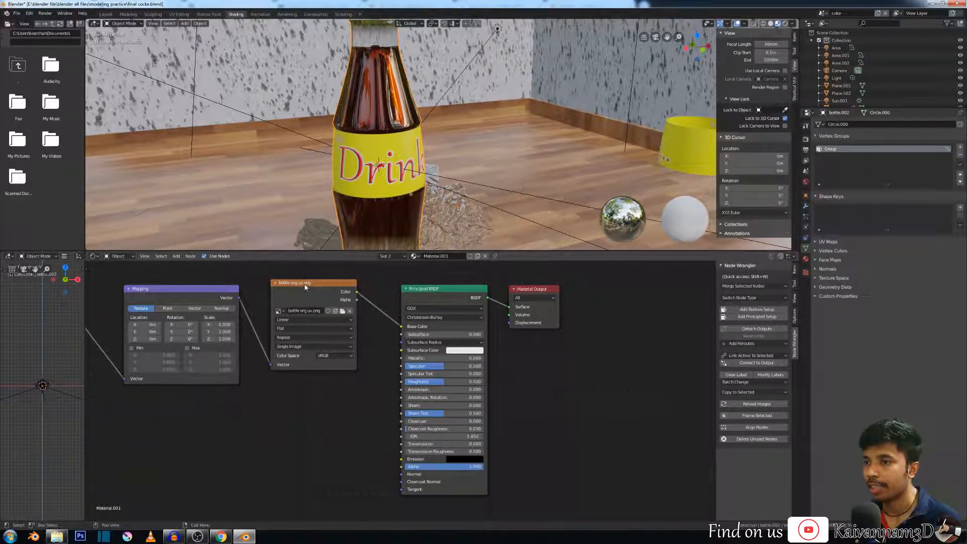
{"action": "left_click_drag", "start_coordinate": [305, 286], "coordinate": [305, 297]}
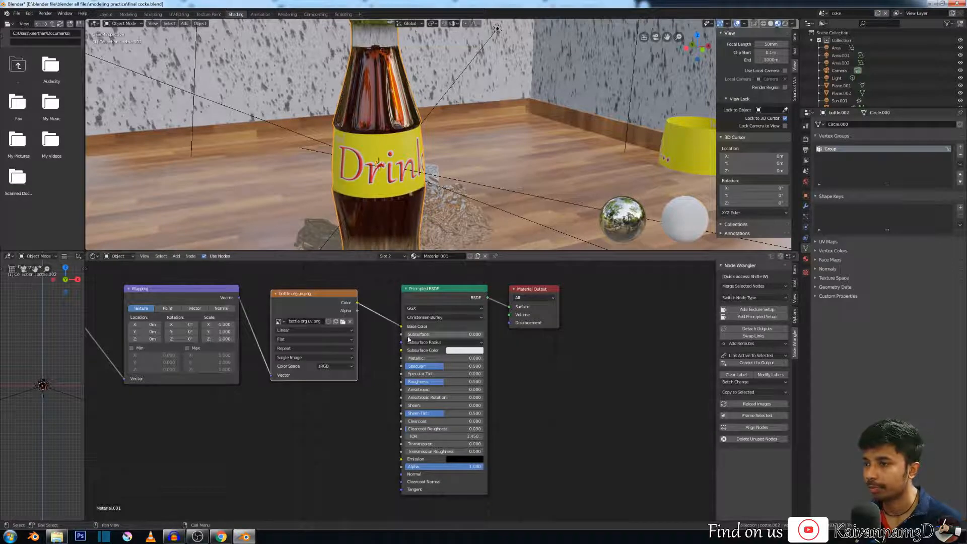
{"action": "left_click_drag", "start_coordinate": [401, 326], "coordinate": [360, 398]}
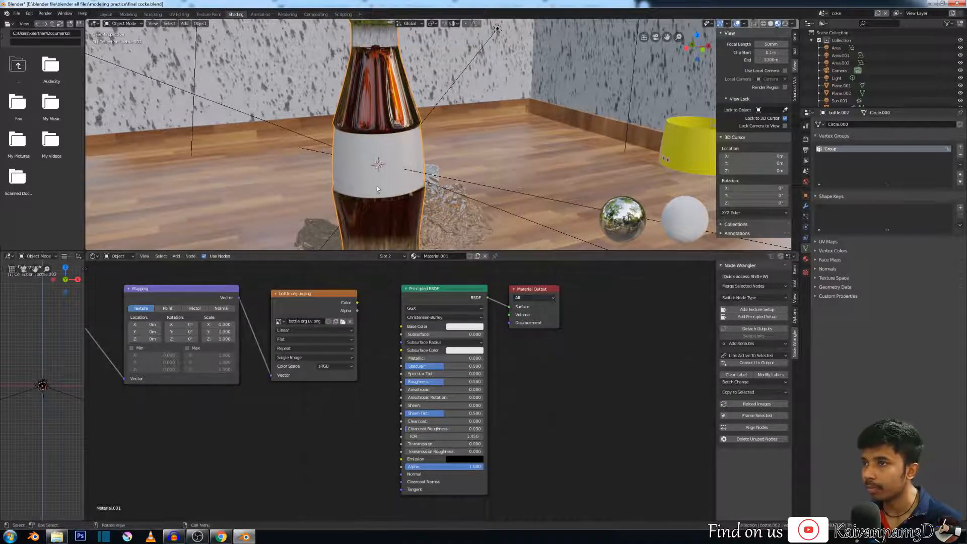
{"action": "left_click_drag", "start_coordinate": [357, 302], "coordinate": [401, 327]}
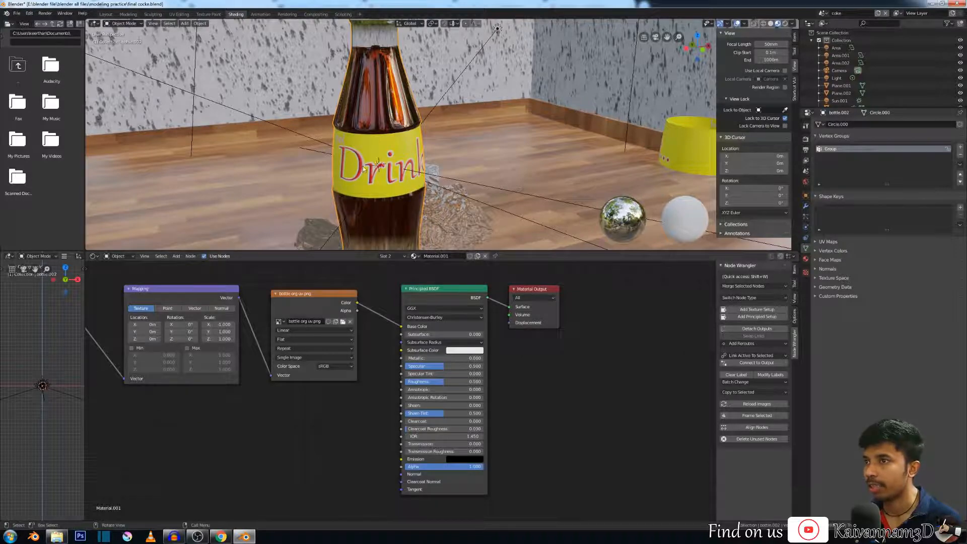
{"action": "middle_click_drag", "start_coordinate": [362, 169], "coordinate": [332, 174]}
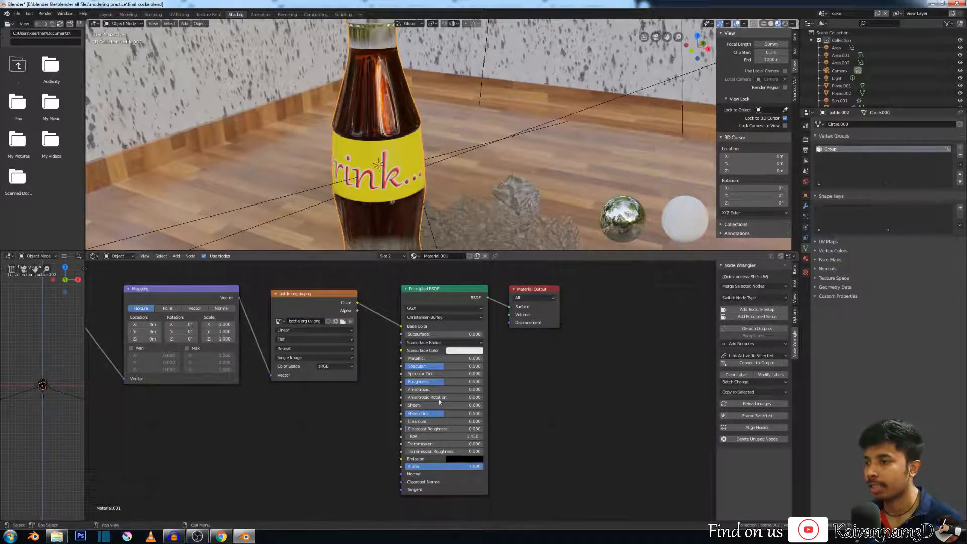
Step: Examine the ice cube material's node tree, from the Noise Texture through the Glass, Transparent and Glossy shaders
{"action": "scroll", "coordinate": [451, 201], "scroll_direction": "down", "scroll_amount": 3}
{"action": "left_click", "coordinate": [460, 211]}
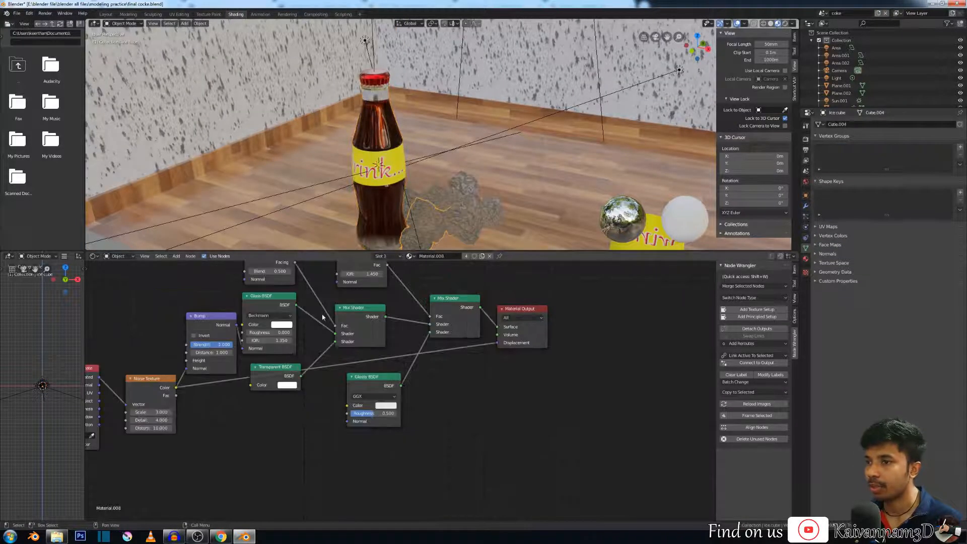
{"action": "scroll", "coordinate": [315, 342], "scroll_direction": "down", "scroll_amount": 2}
{"action": "scroll", "coordinate": [314, 341], "scroll_direction": "up", "scroll_amount": 4}
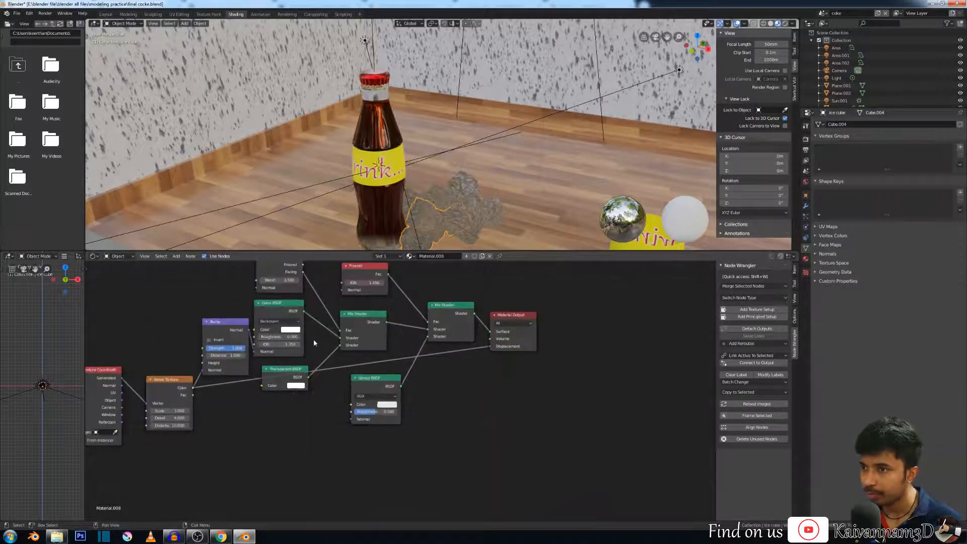
{"action": "middle_click_drag", "start_coordinate": [315, 330], "coordinate": [451, 367]}
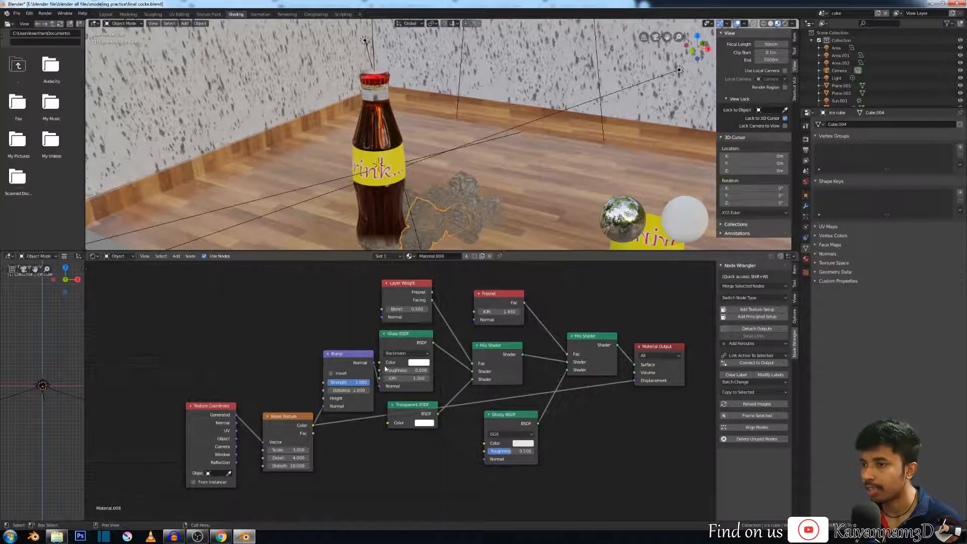
{"action": "left_click", "coordinate": [287, 417]}
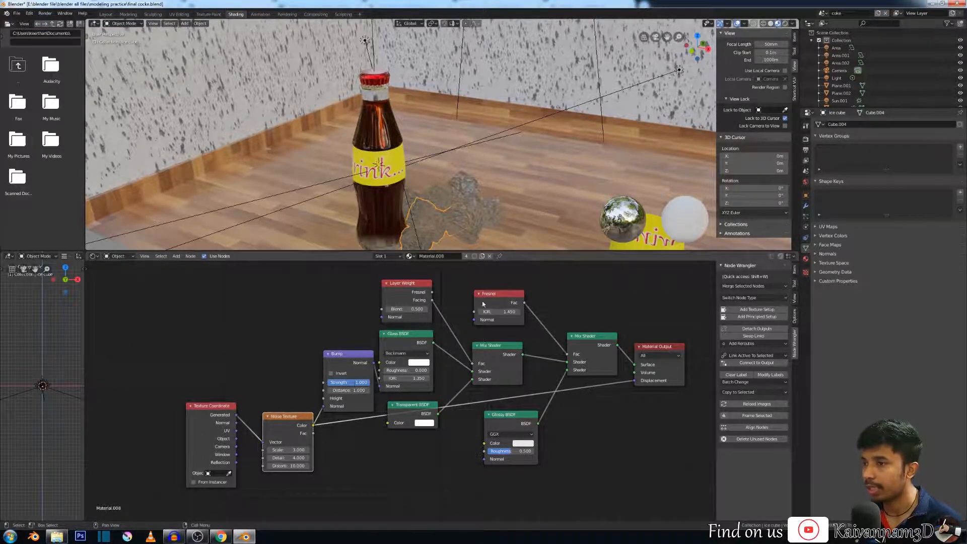
{"action": "middle_click_drag", "start_coordinate": [482, 304], "coordinate": [295, 325]}
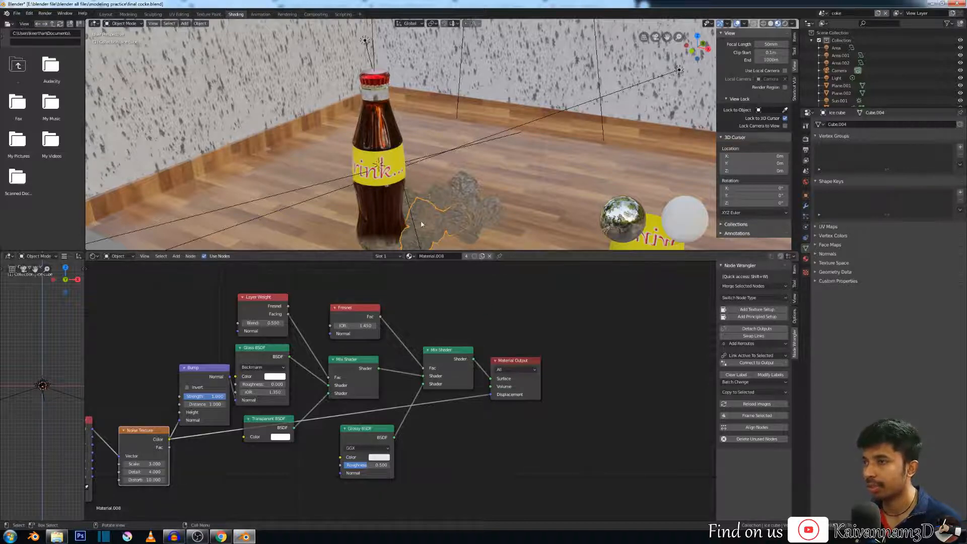
Step: Examine the wooden floor's material node tree, from its mapping and texture frames to the Principled BSDF
{"action": "scroll", "coordinate": [550, 219], "scroll_direction": "down", "scroll_amount": 4}
{"action": "middle_click_drag", "start_coordinate": [550, 219], "coordinate": [467, 198]}
{"action": "left_click", "coordinate": [372, 206]}
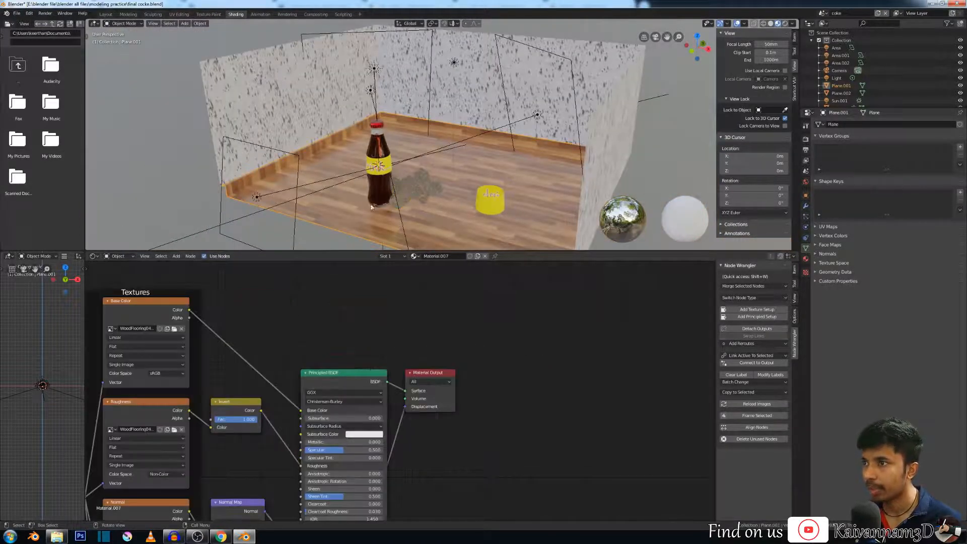
{"action": "middle_click_drag", "start_coordinate": [325, 175], "coordinate": [388, 181]}
{"action": "middle_click_drag", "start_coordinate": [256, 352], "coordinate": [405, 331]}
{"action": "scroll", "coordinate": [404, 331], "scroll_direction": "down", "scroll_amount": 4}
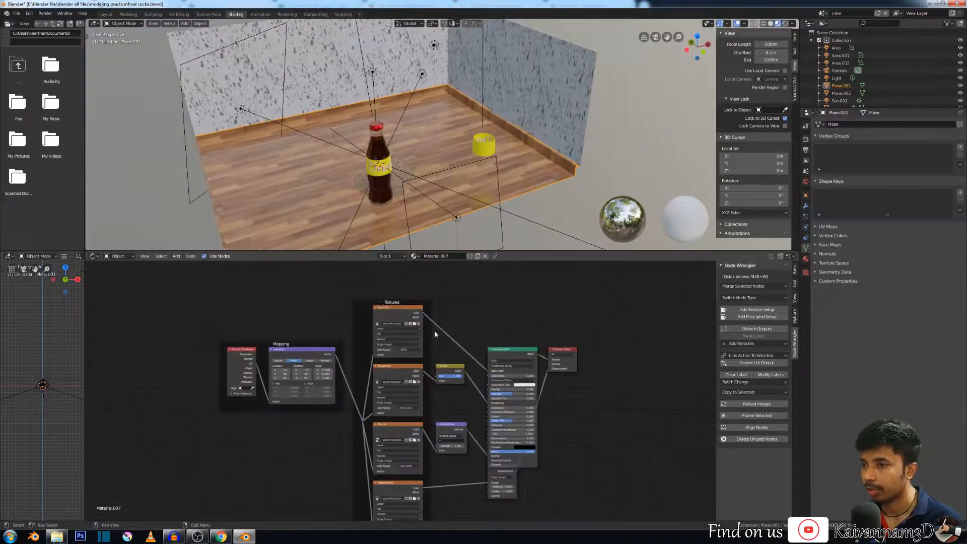
{"action": "scroll", "coordinate": [387, 360], "scroll_direction": "down", "scroll_amount": 2}
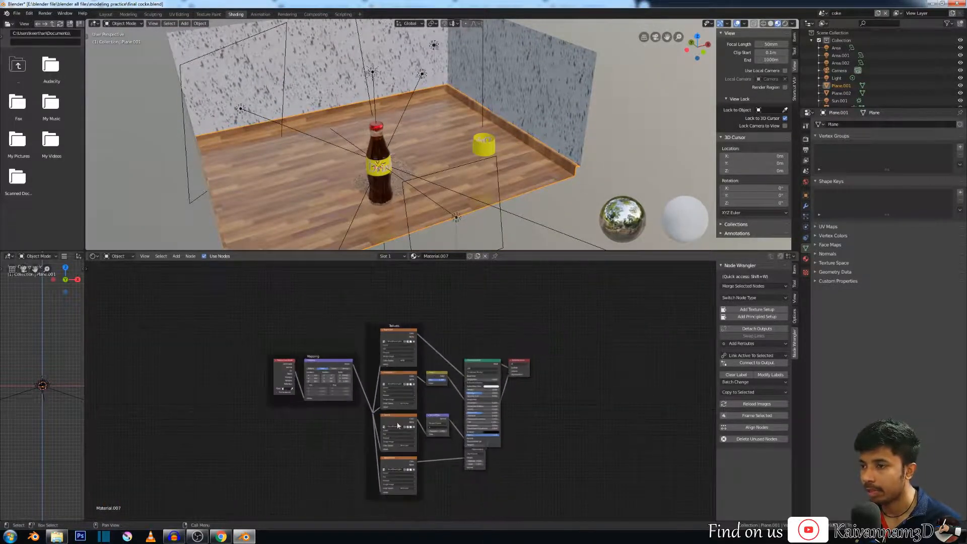
{"action": "scroll", "coordinate": [398, 416], "scroll_direction": "up", "scroll_amount": 2}
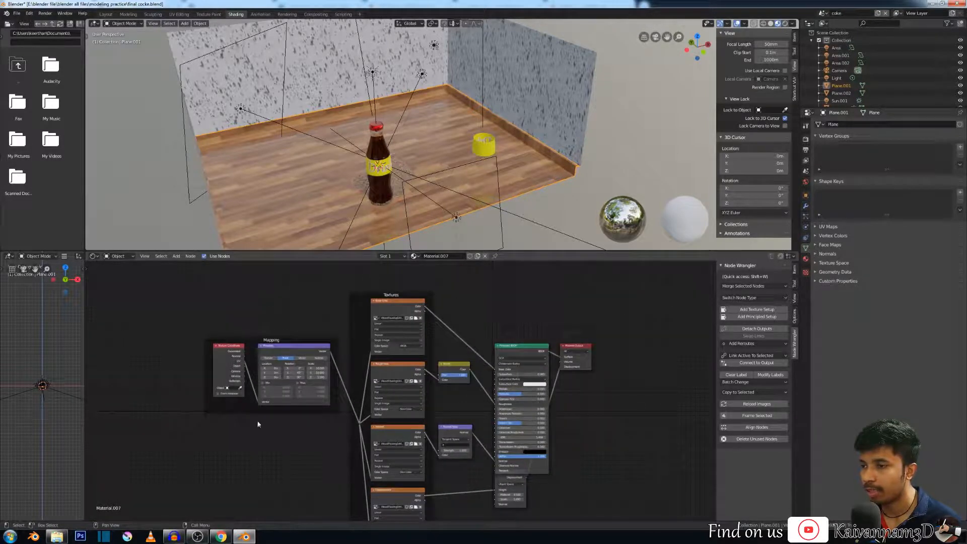
{"action": "scroll", "coordinate": [614, 330], "scroll_direction": "down", "scroll_amount": 1}
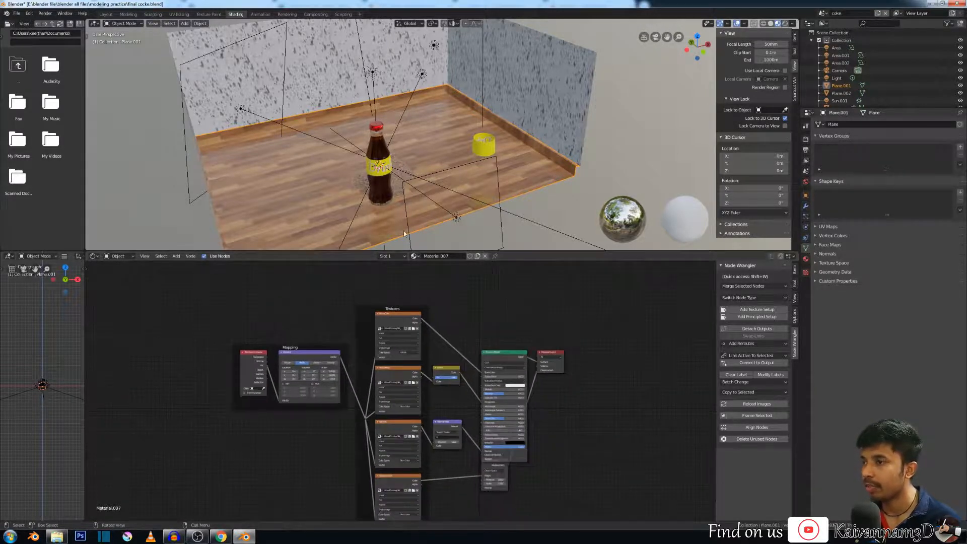
{"action": "scroll", "coordinate": [406, 229], "scroll_direction": "down", "scroll_amount": 3}
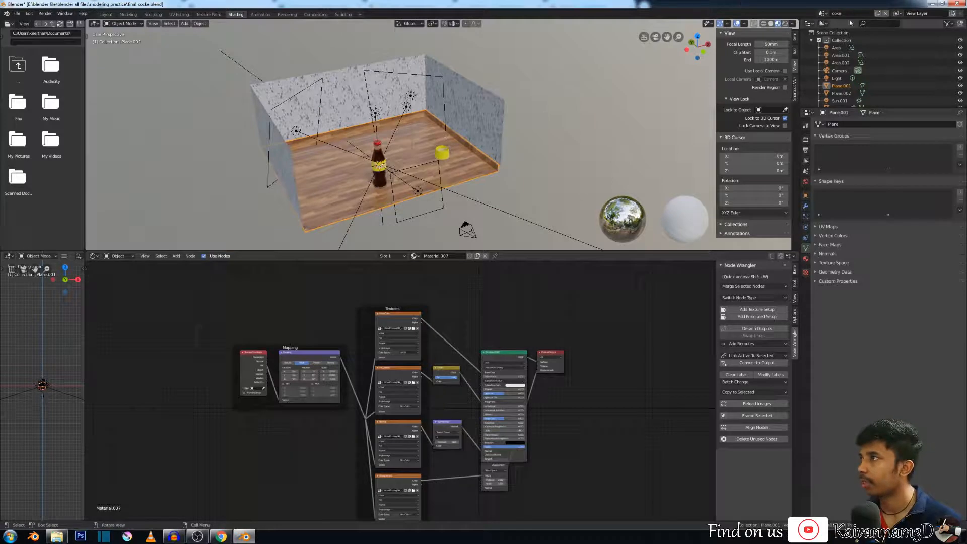
Step: Switch to Scene.001 and delete its existing brick plane
{"action": "left_click", "coordinate": [822, 12]}
{"action": "left_click", "coordinate": [833, 39]}
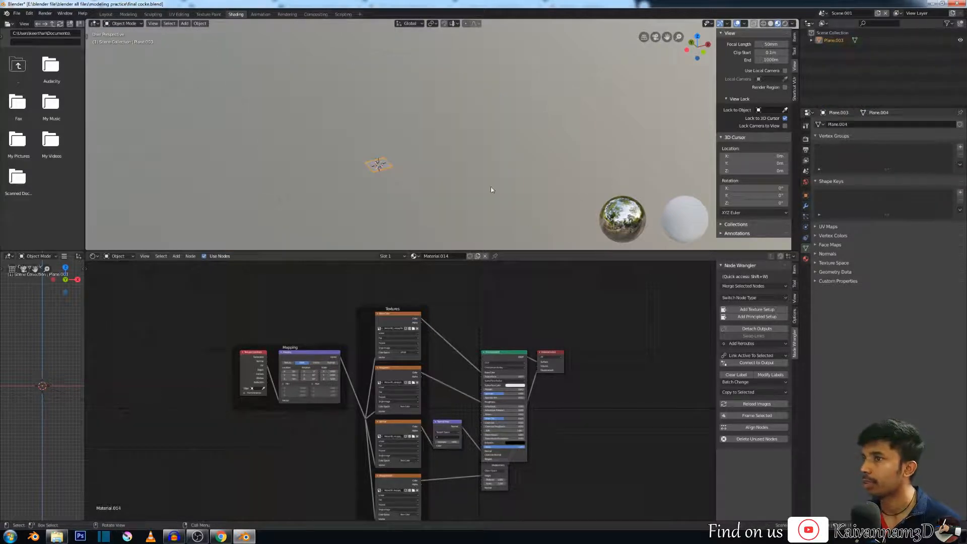
{"action": "key", "text": "x"}
{"action": "left_click", "coordinate": [381, 166]}
Step: Add a new plane mesh at the origin and give it a new material
{"action": "key", "text": "shift+a"}
{"action": "mouse_move", "coordinate": [380, 188]}
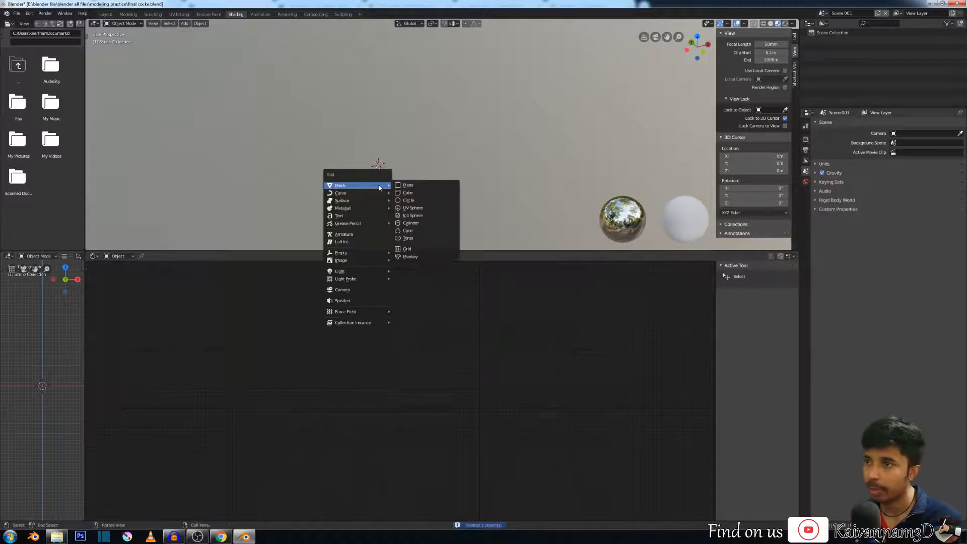
{"action": "left_click", "coordinate": [410, 186]}
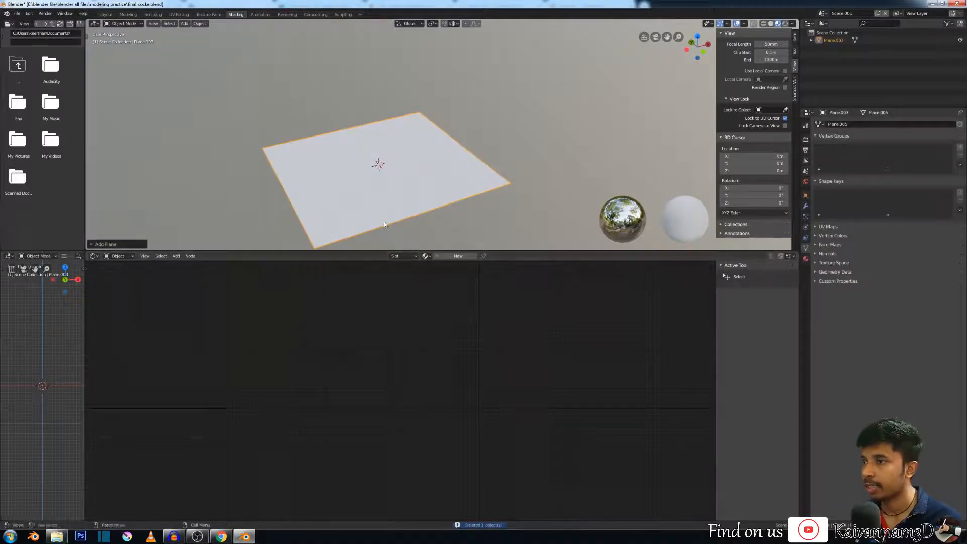
{"action": "left_click", "coordinate": [457, 256]}
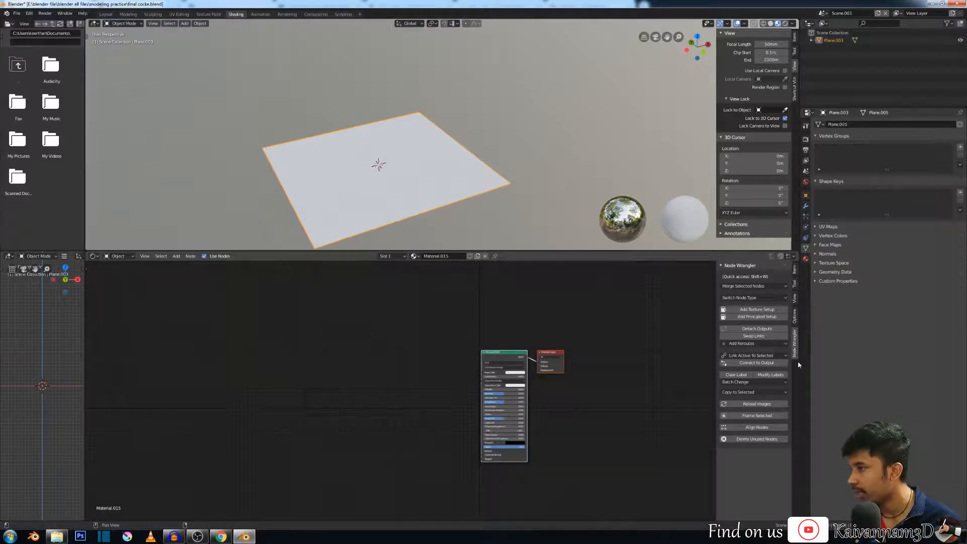
Step: Search the add-on preferences for "no" to check the Node Wrangler add-on, and close the preferences
{"action": "left_click", "coordinate": [32, 13]}
{"action": "left_click", "coordinate": [46, 114]}
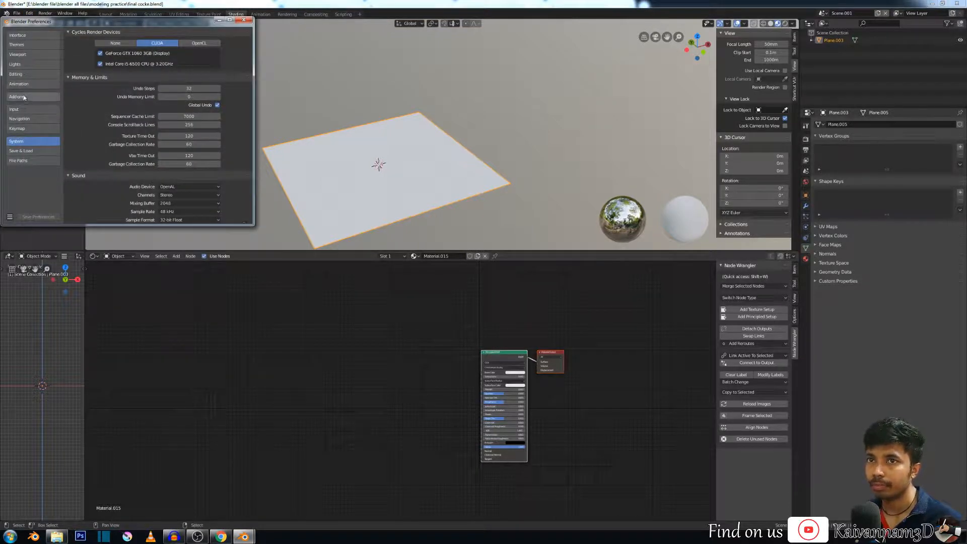
{"action": "left_click", "coordinate": [20, 96]}
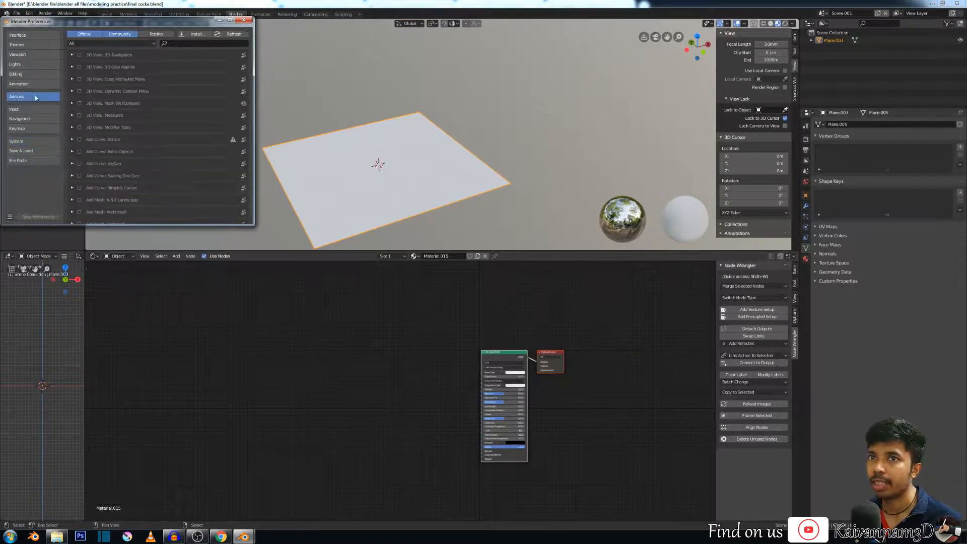
{"action": "left_click", "coordinate": [165, 42]}
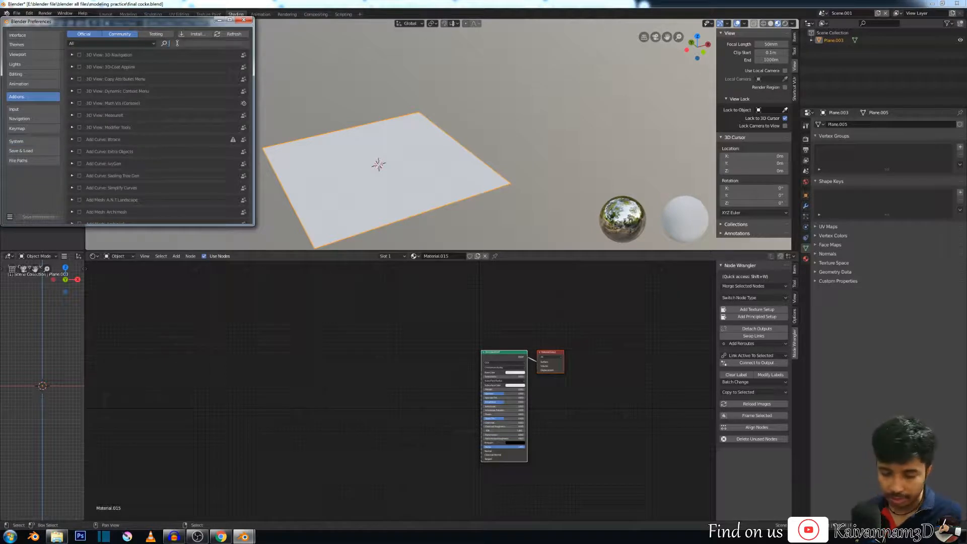
{"action": "type", "text": "no"}
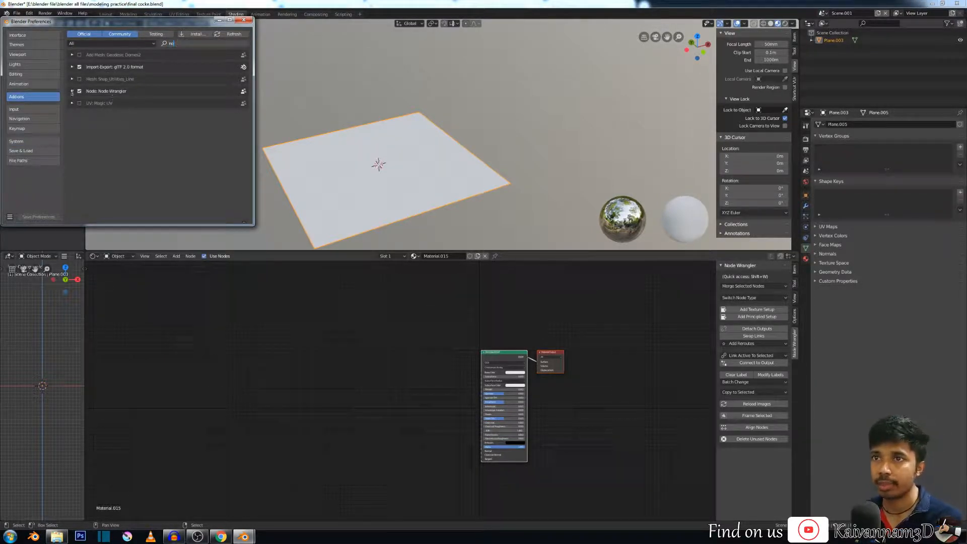
{"action": "left_click", "coordinate": [244, 21]}
Step: Run Node Wrangler's Principled Texture Setup with all five Bricks08 images: AO, col, disp, nrm and rgh
{"action": "scroll", "coordinate": [590, 421], "scroll_direction": "up", "scroll_amount": 6}
{"action": "middle_click_drag", "start_coordinate": [576, 381], "coordinate": [257, 349], "text": "shift"}
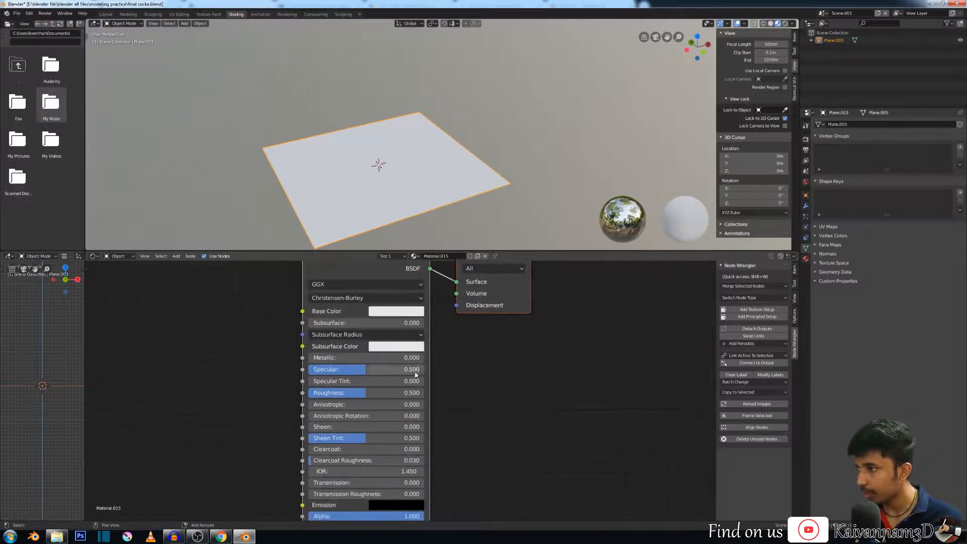
{"action": "left_click", "coordinate": [754, 317]}
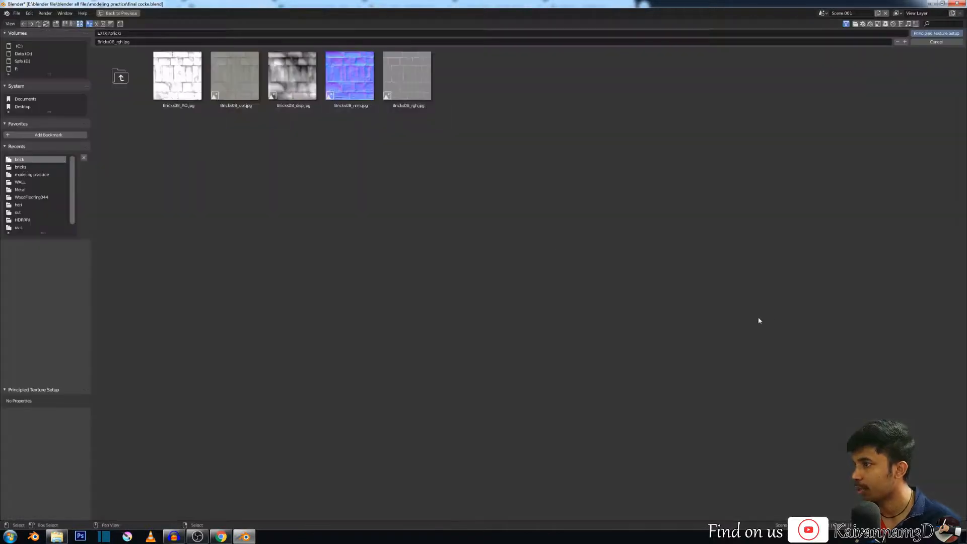
{"action": "left_click_drag", "start_coordinate": [171, 116], "coordinate": [404, 93]}
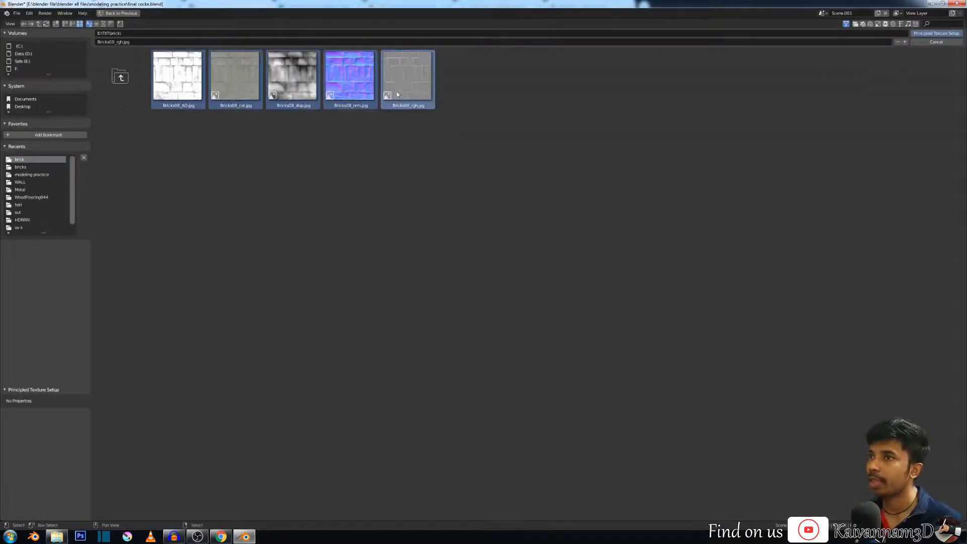
{"action": "left_click", "coordinate": [947, 33]}
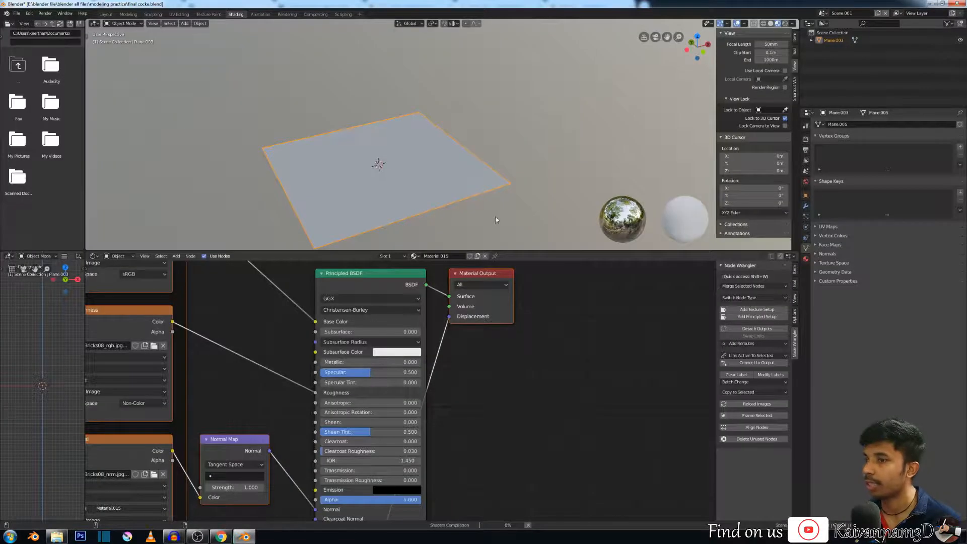
Step: Examine the new brick material's node tree and the brick texture's surface detail on the plane
{"action": "scroll", "coordinate": [319, 313], "scroll_direction": "down", "scroll_amount": 5}
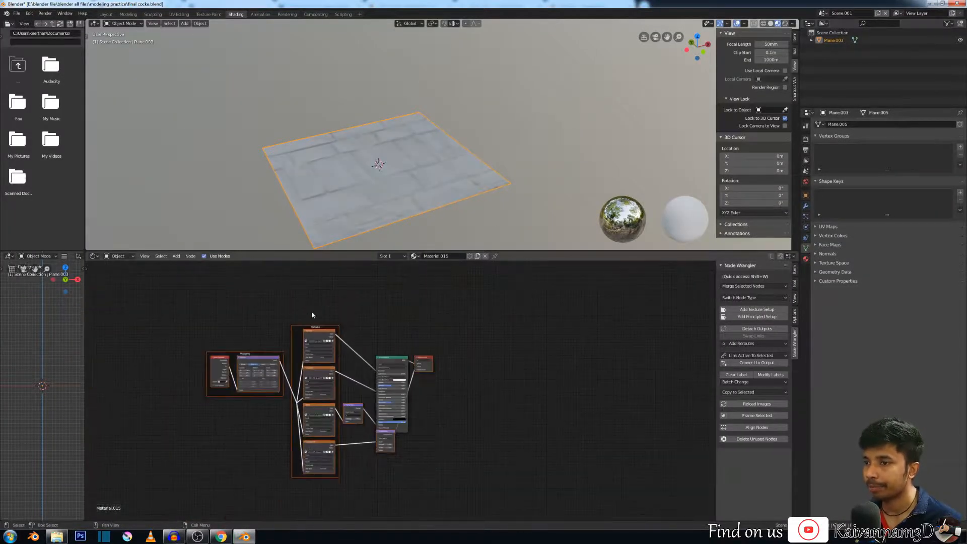
{"action": "middle_click_drag", "start_coordinate": [327, 338], "coordinate": [368, 309]}
{"action": "scroll", "coordinate": [368, 311], "scroll_direction": "up", "scroll_amount": 6}
{"action": "middle_click_drag", "start_coordinate": [290, 296], "coordinate": [278, 366]}
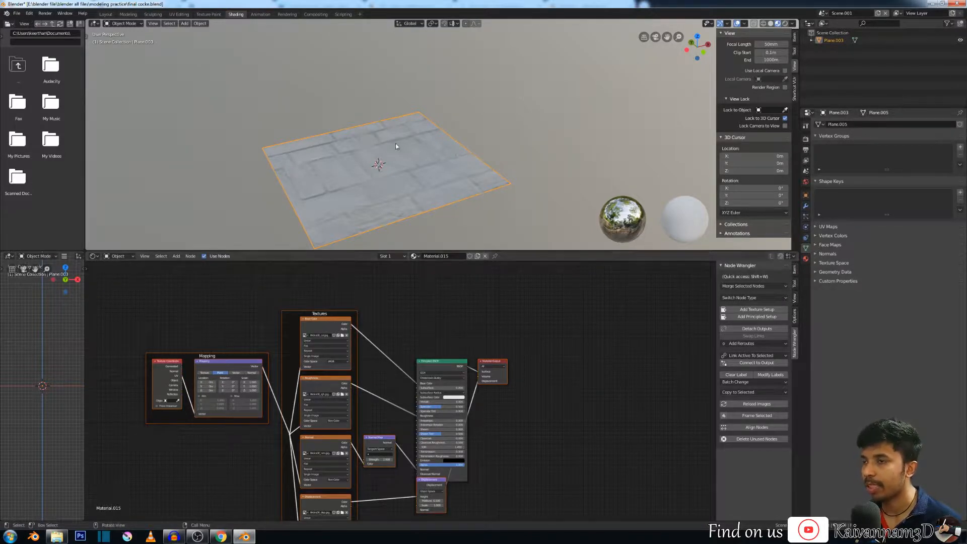
{"action": "scroll", "coordinate": [395, 143], "scroll_direction": "up", "scroll_amount": 8}
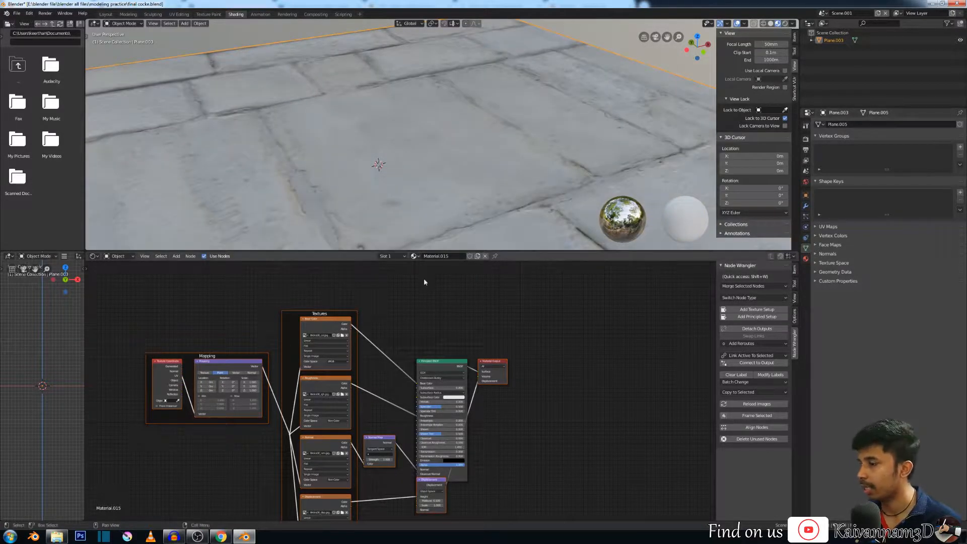
{"action": "scroll", "coordinate": [408, 147], "scroll_direction": "down", "scroll_amount": 5}
{"action": "scroll", "coordinate": [408, 146], "scroll_direction": "down", "scroll_amount": 3}
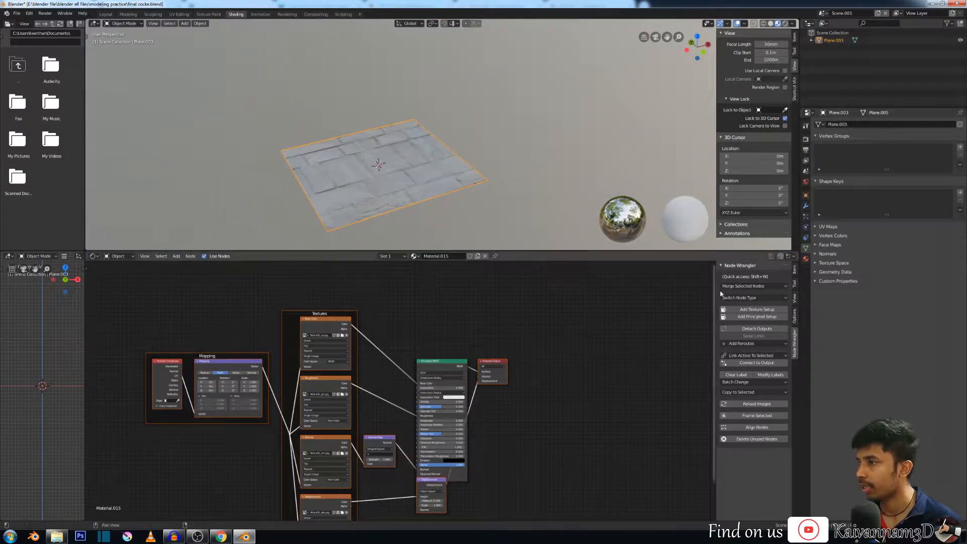
{"action": "scroll", "coordinate": [388, 182], "scroll_direction": "up", "scroll_amount": 4}
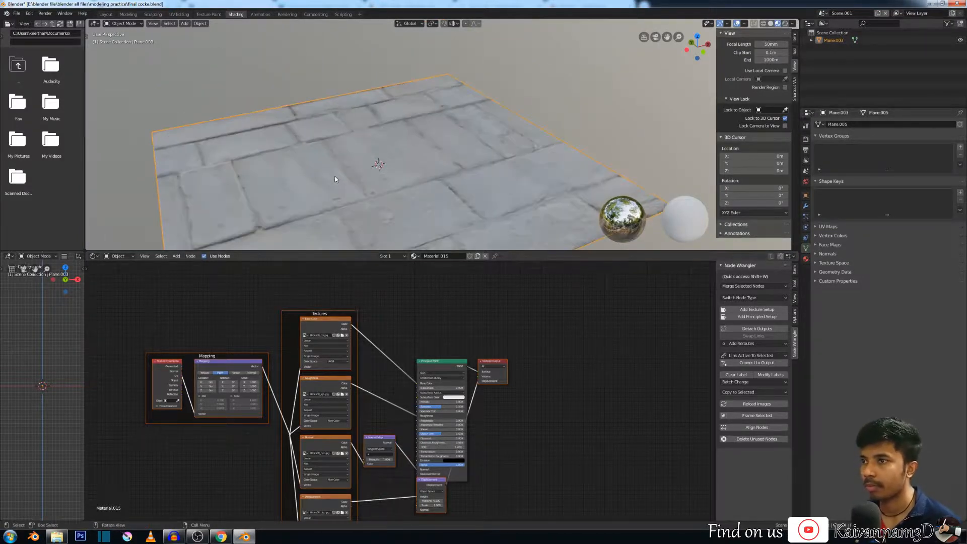
Step: Set the X and Y scale of the brick material's Mapping node to 5
{"action": "left_click", "coordinate": [249, 382]}
{"action": "type", "text": "5"}
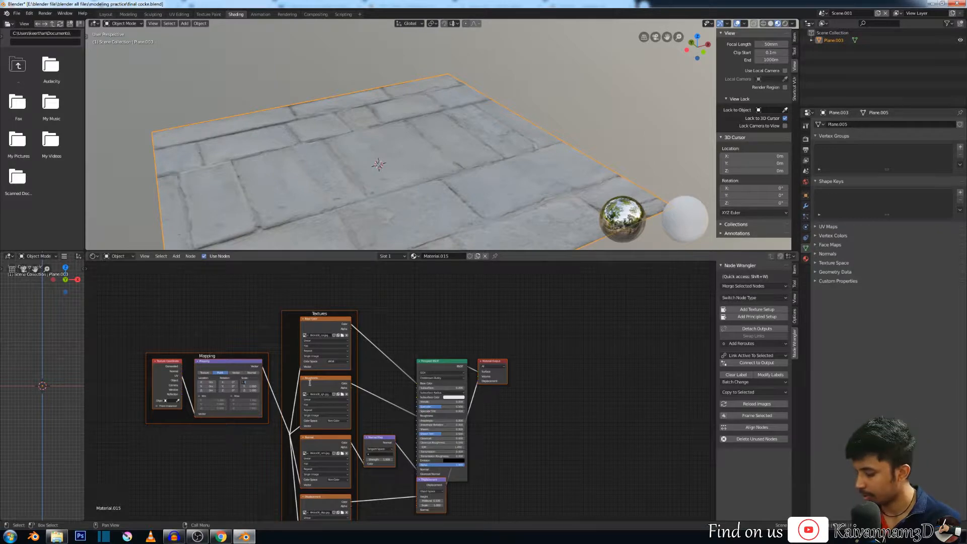
{"action": "key", "text": "Tab"}
{"action": "type", "text": "5"}
{"action": "key", "text": "Tab"}
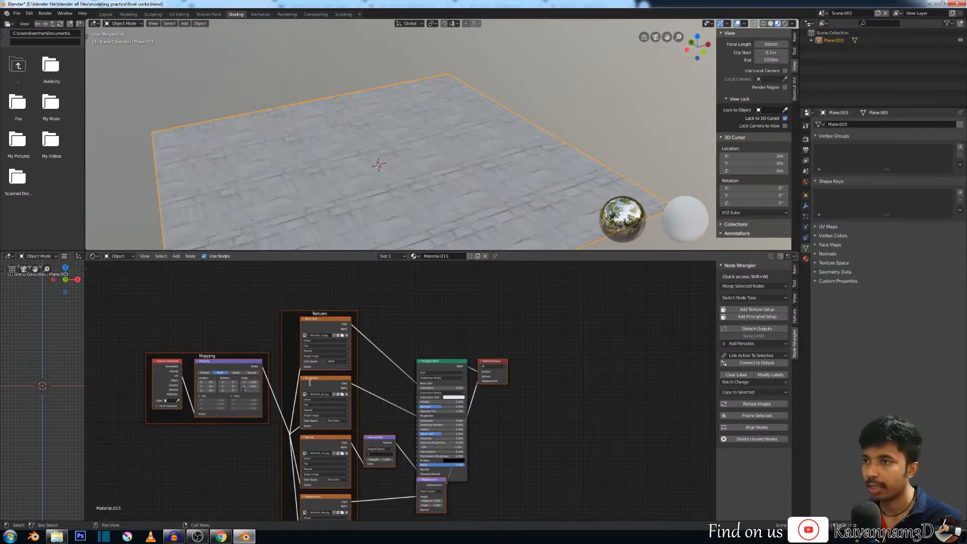